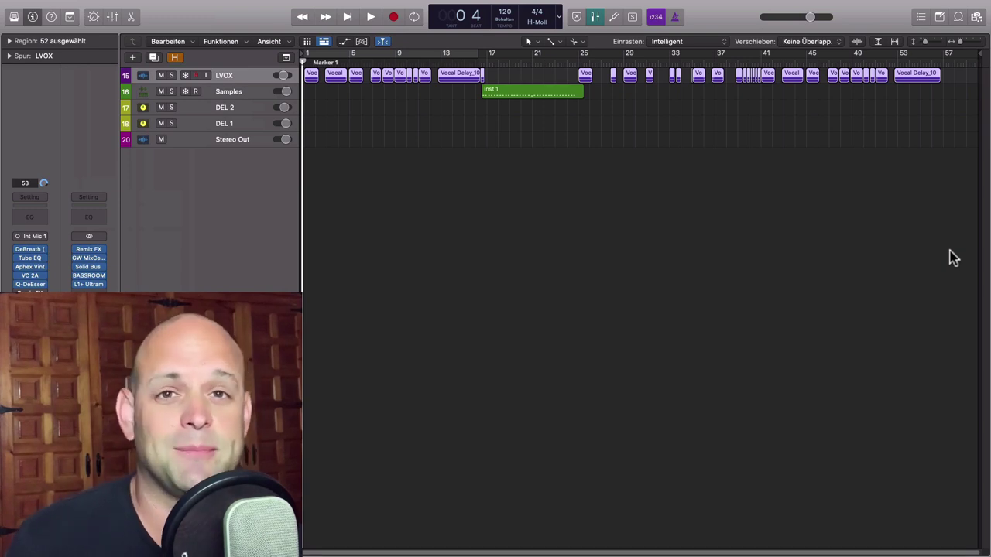
Play the arrangement from the start to about bar 6 and stop playback.
key("space")
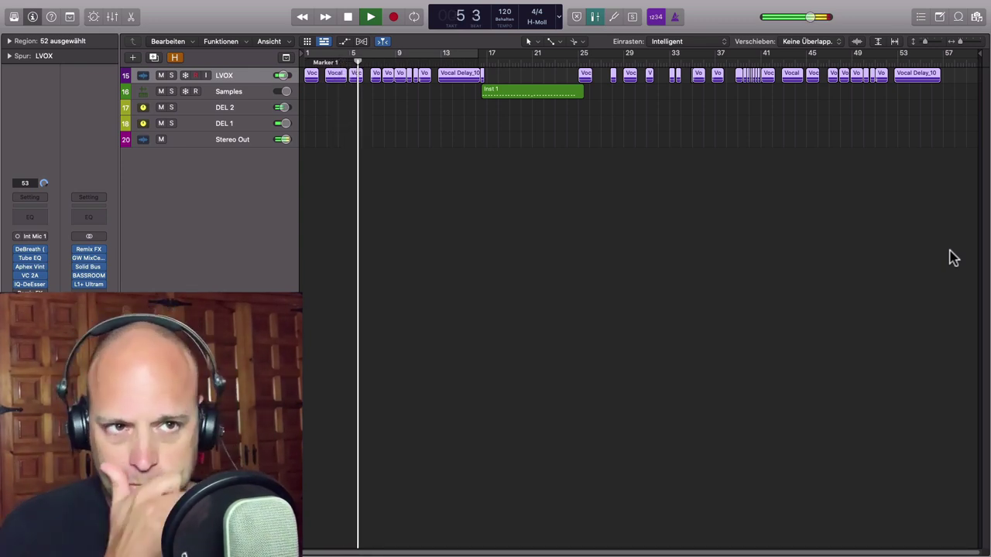
key("space")
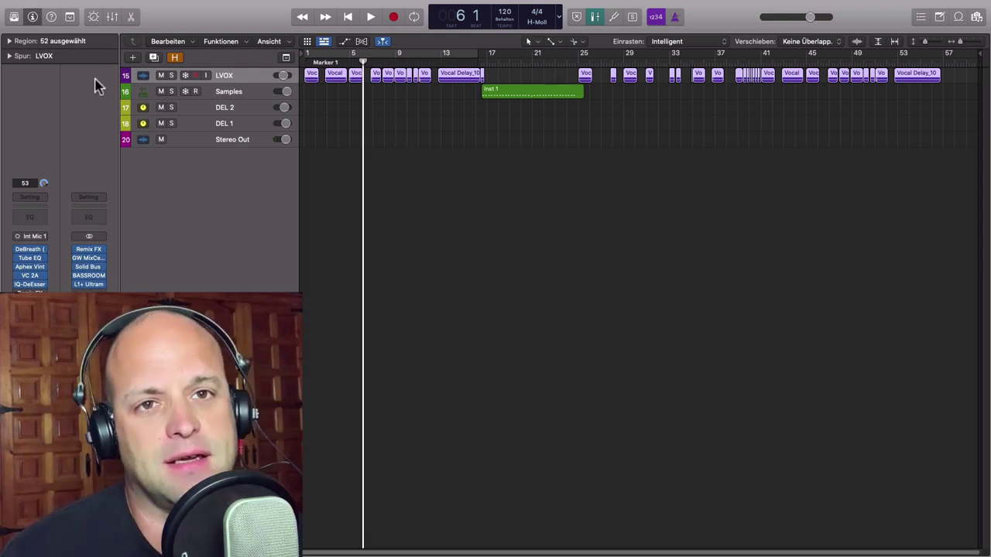
Enlarge the LVOX track to show its waveforms and start playback from bar 15.
left_click_drag(124, 81, 130, 115)
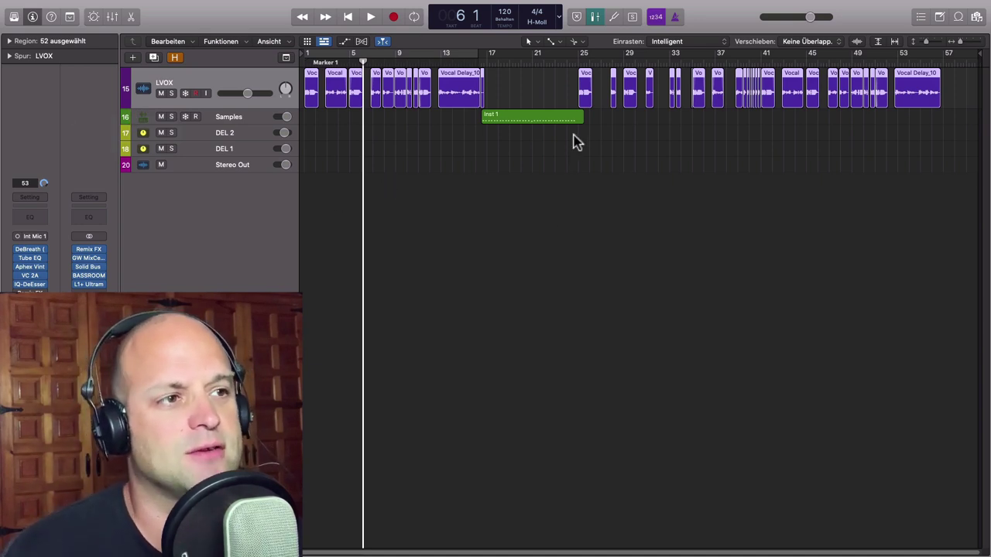
left_click(453, 60)
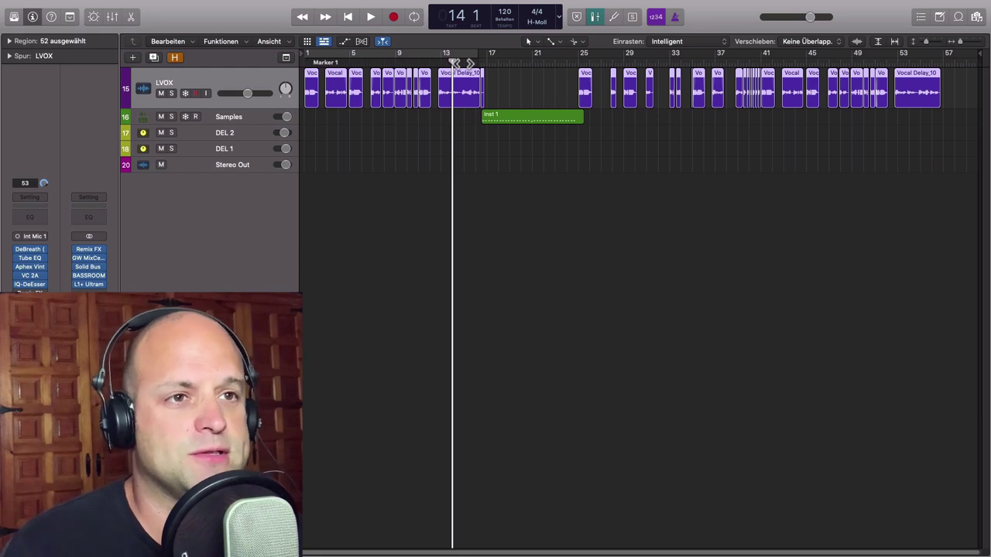
left_click(462, 61)
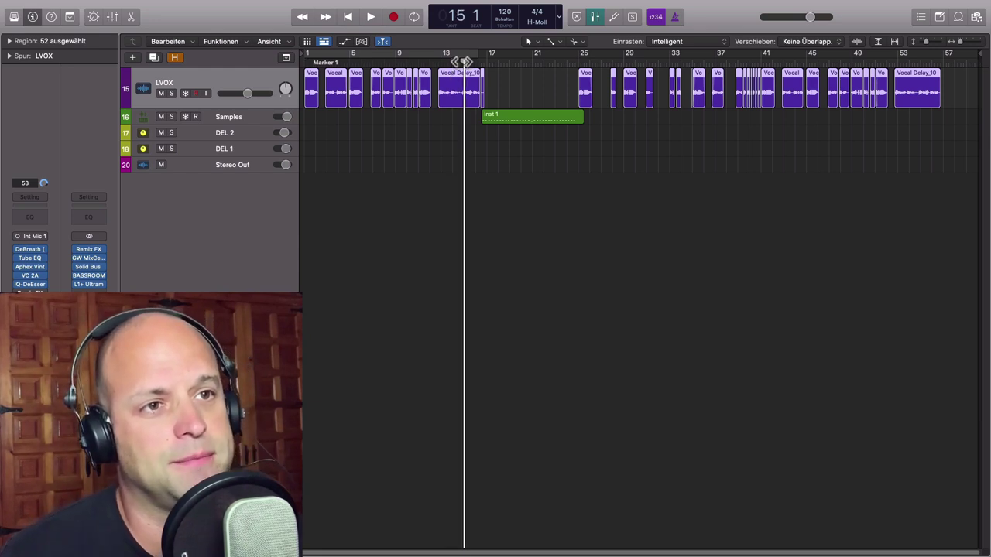
key("space")
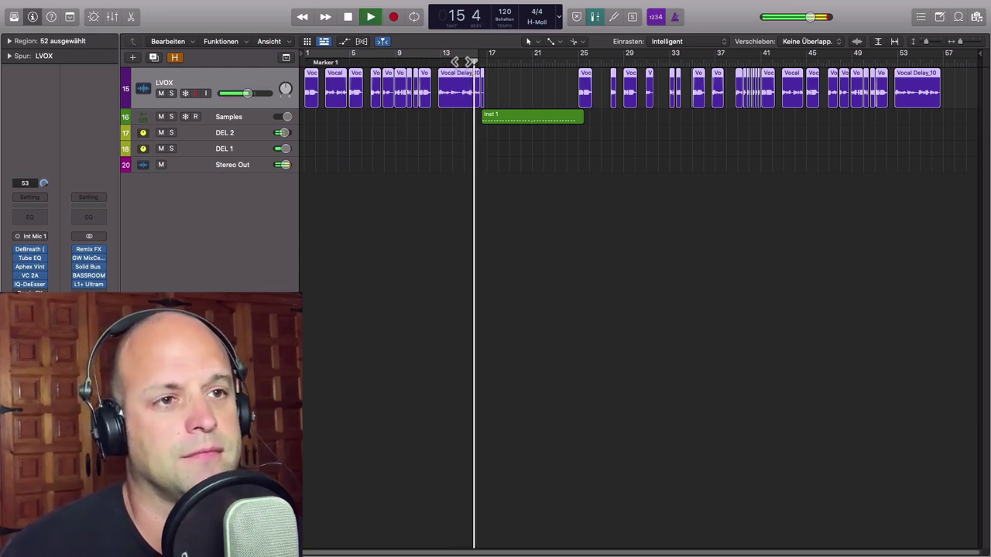
Select the Samples track, examine its Quick Sampler with the vocal delay sample, and close the plug-in window.
left_click(252, 113)
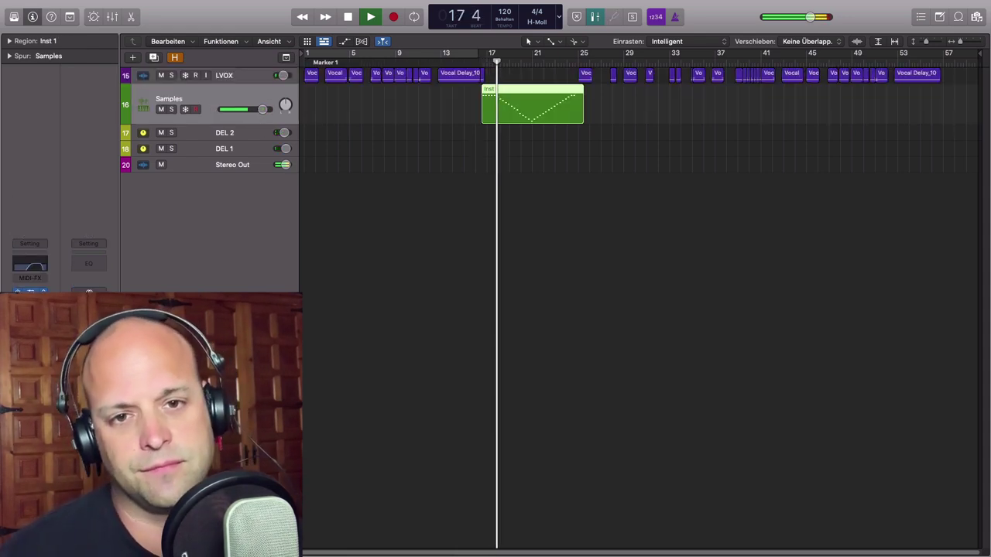
left_click(30, 293)
left_click_drag(666, 133, 719, 109)
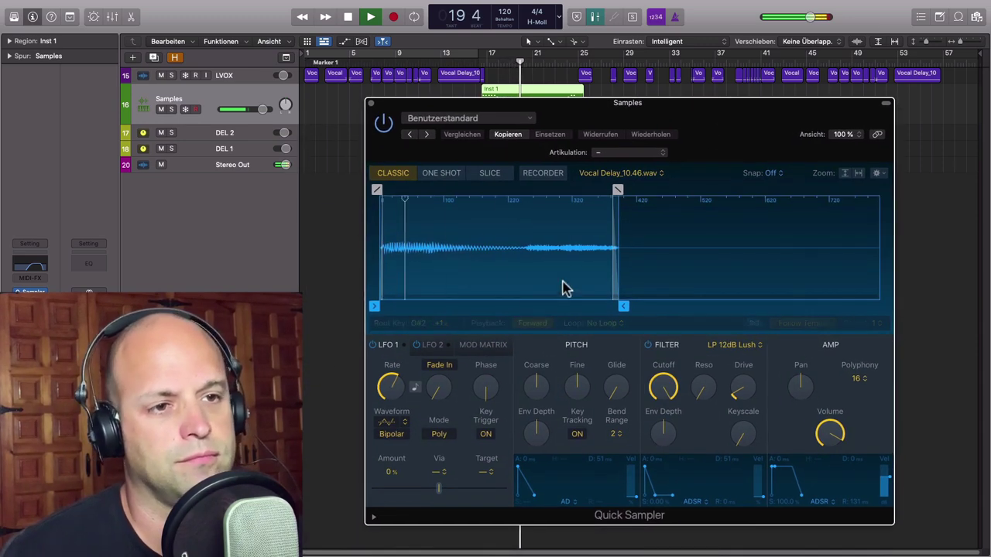
left_click(372, 104)
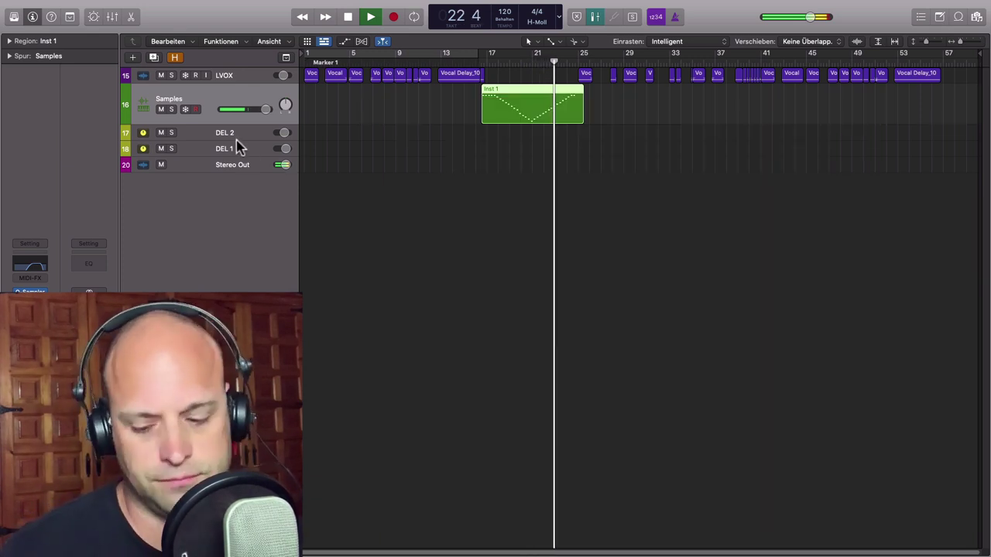
Show the automation lanes of all tracks and bring the DEL 2 bypass curve from bar 25 onward into view.
key("a")
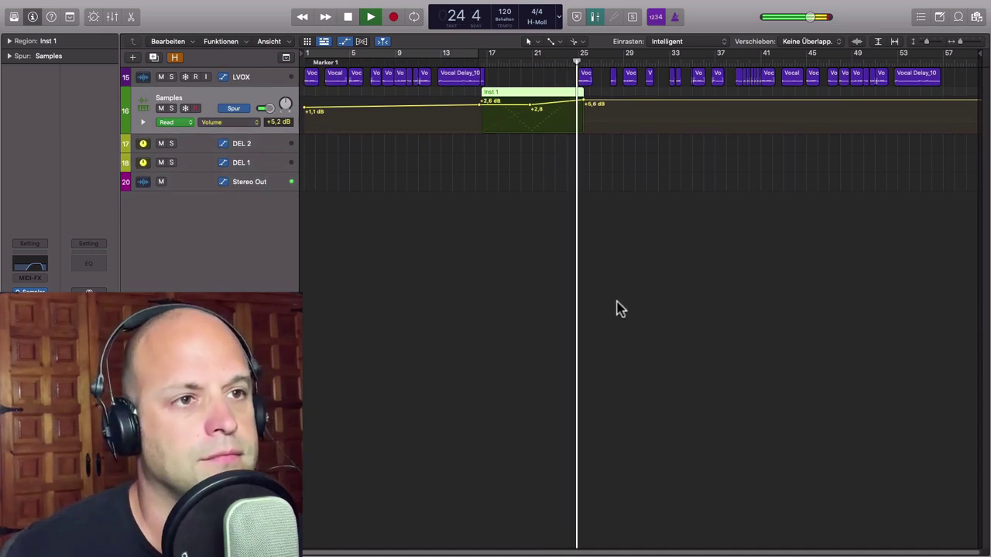
key("super+Right")
key("a")
key("a")
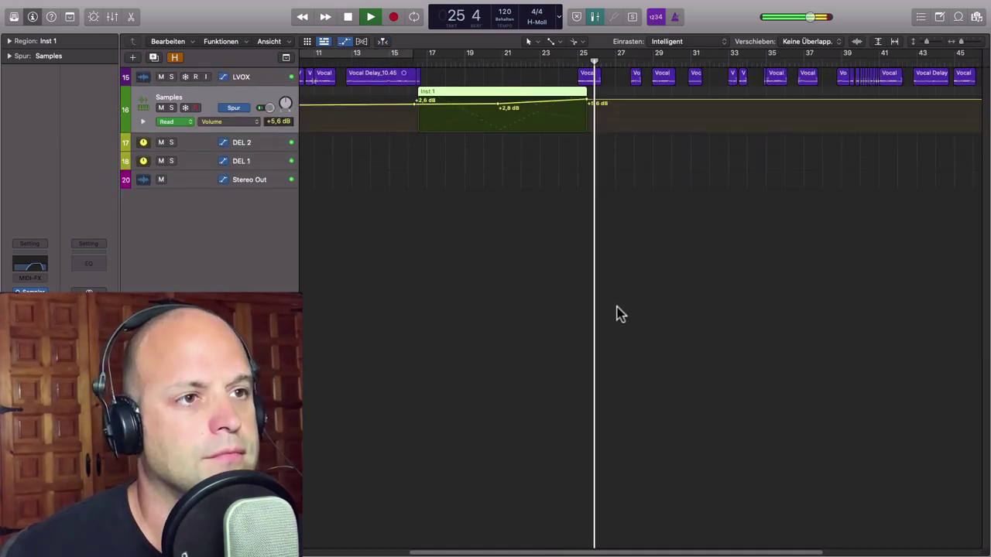
key("a")
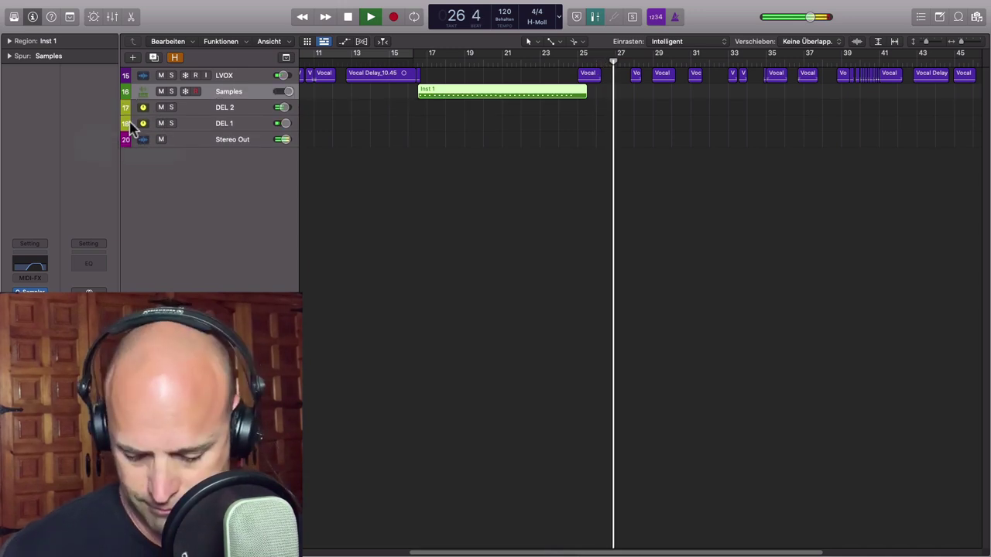
key("a")
scroll(697, 271, "right", 8)
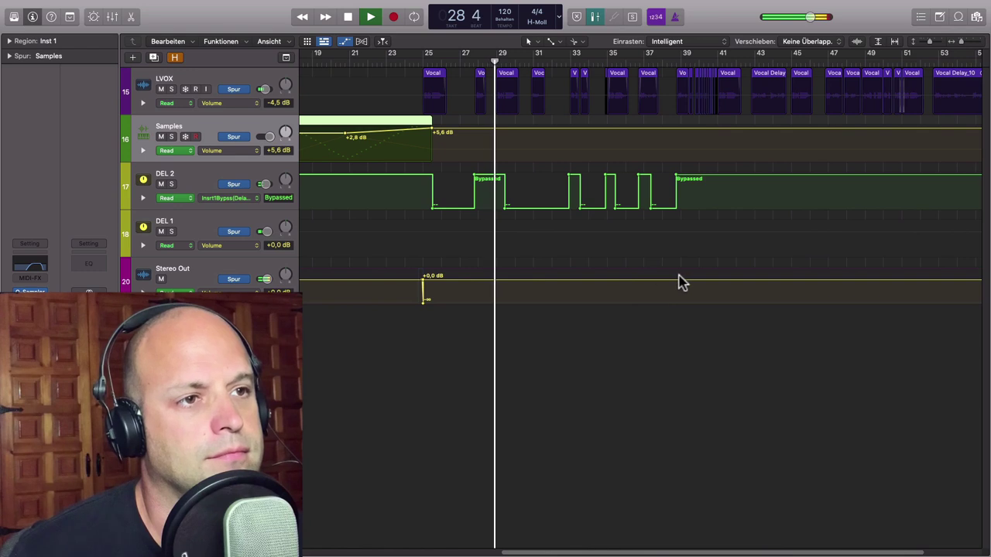
Examine the DEL 2 bypass automation alongside the LVOX regions up to about bar 42 during playback, and stop.
scroll(674, 281, "right", 1)
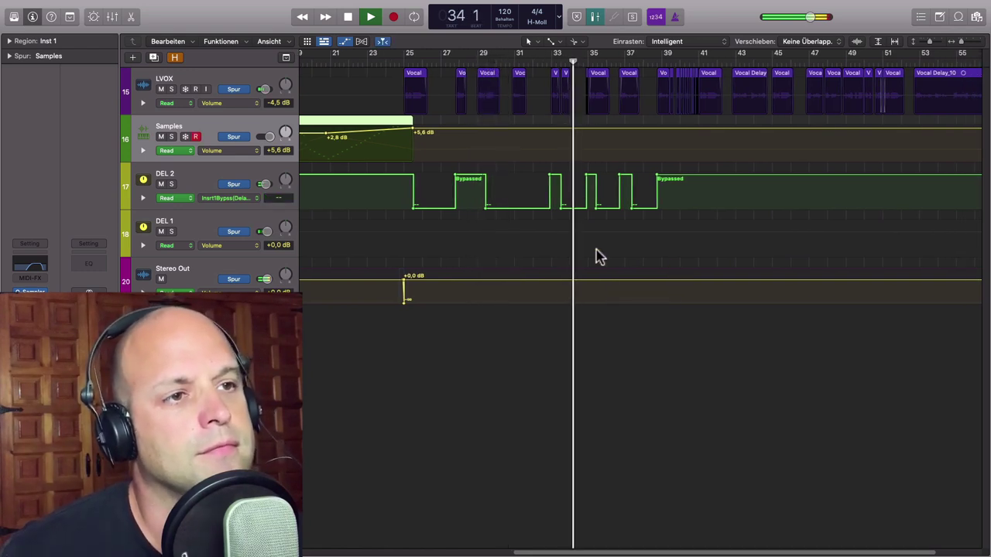
scroll(610, 287, "right", 2)
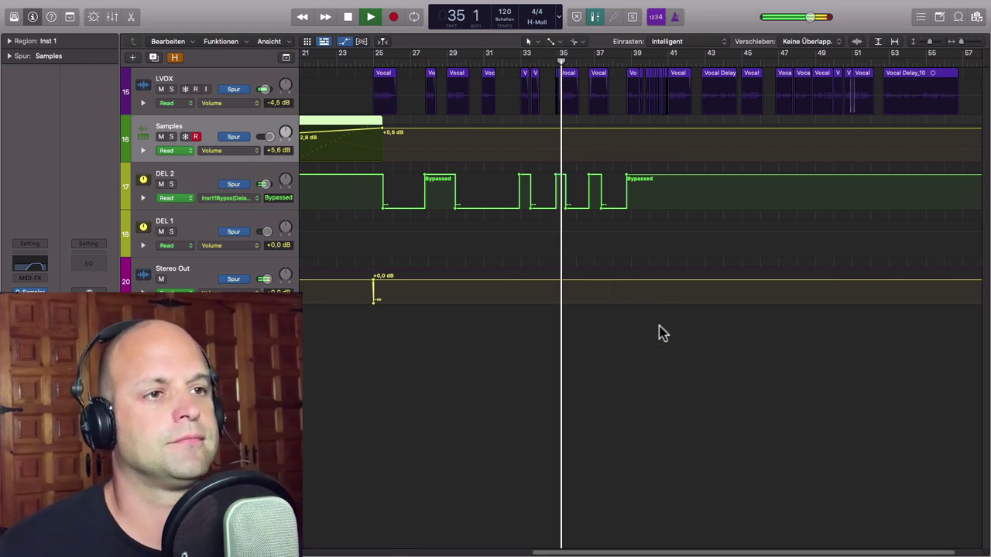
scroll(677, 347, "up", 5)
scroll(716, 368, "right", 3)
scroll(715, 368, "right", 7)
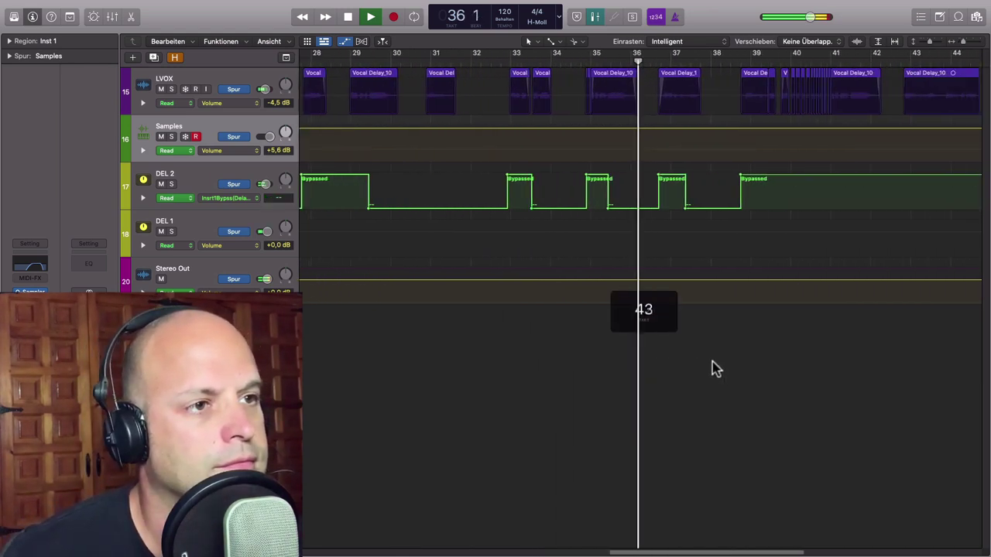
scroll(706, 371, "right", 1)
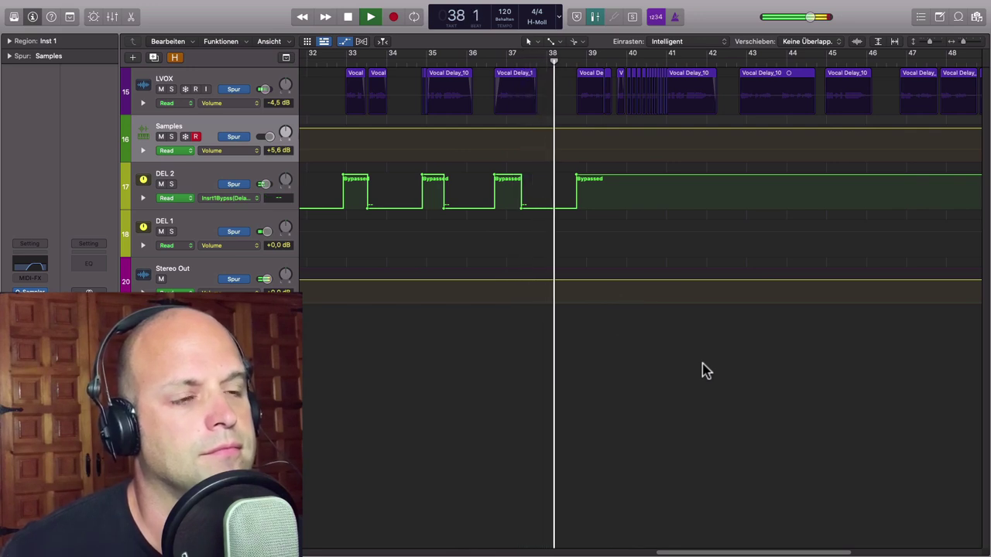
scroll(703, 369, "right", 1)
scroll(703, 367, "up", 3)
scroll(703, 367, "up", 2)
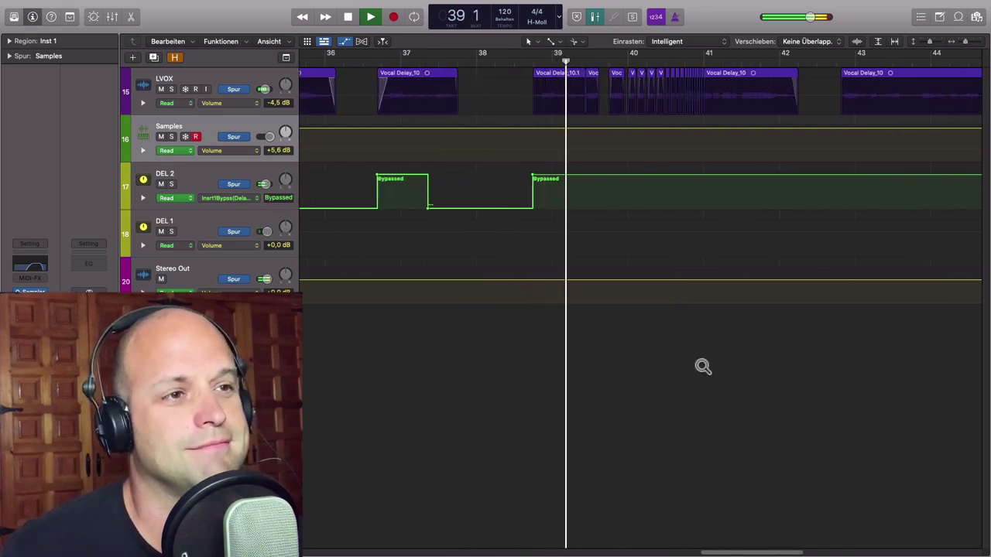
scroll(701, 367, "right", 2)
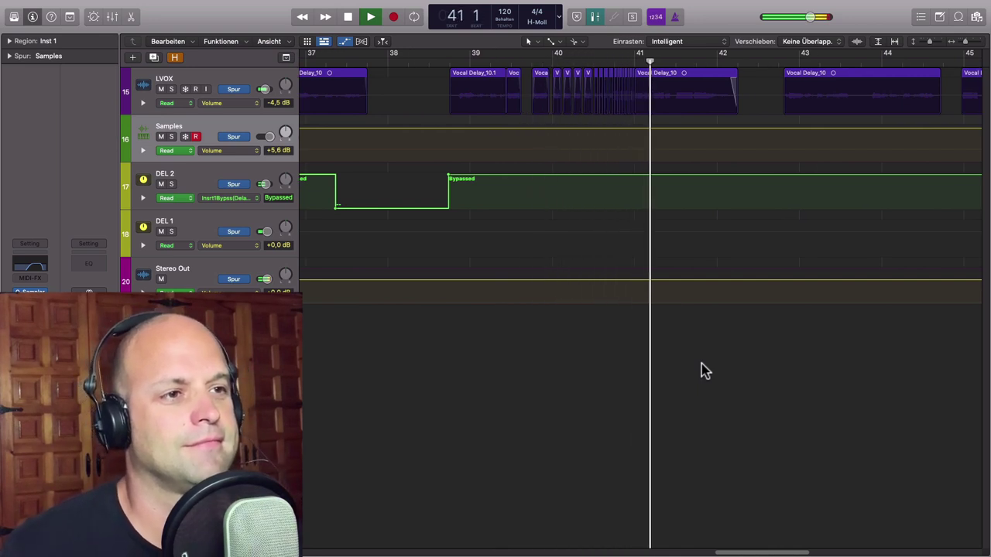
key("space")
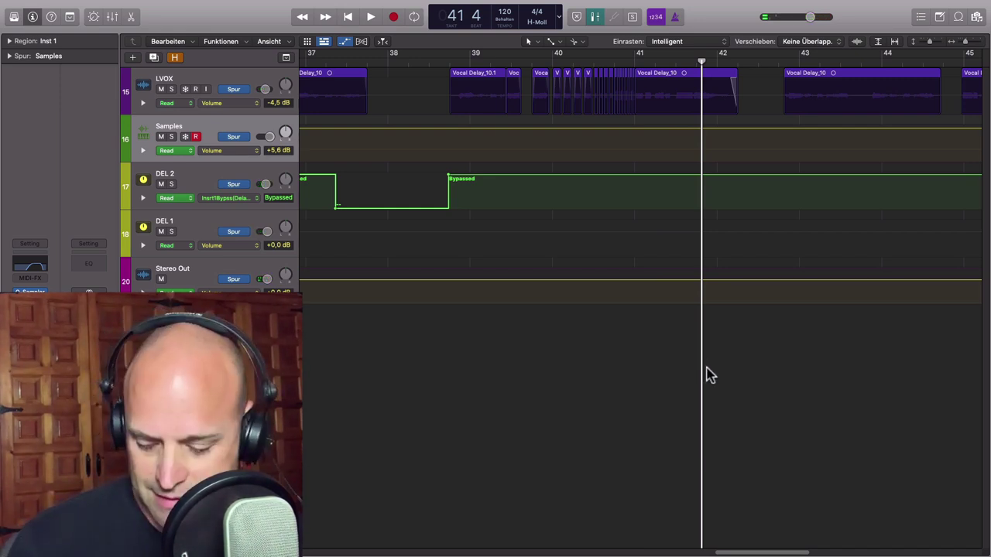
Hide the automation lanes and show the LVOX and Samples regions in an overview of the arrangement.
key("a")
scroll(569, 300, "down", 5)
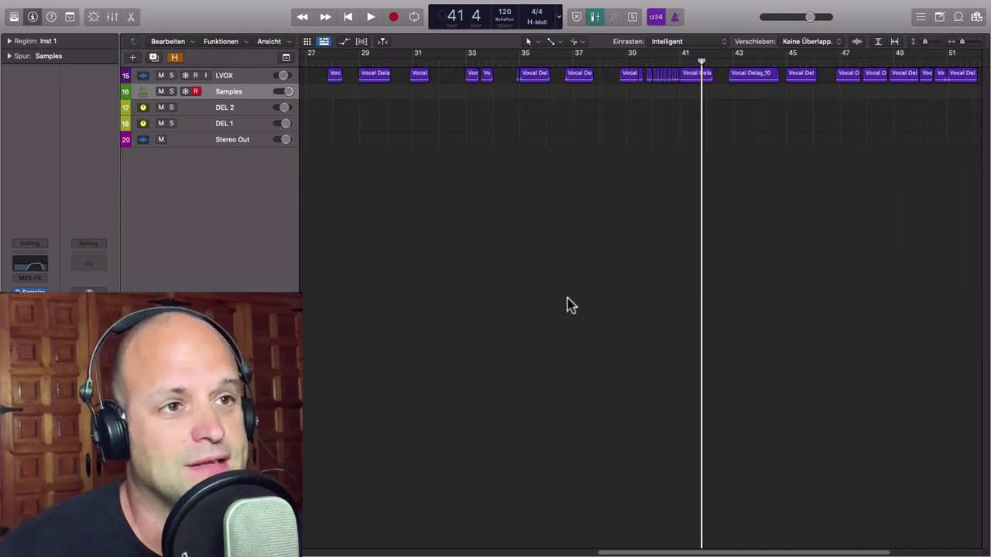
scroll(568, 302, "down", 3)
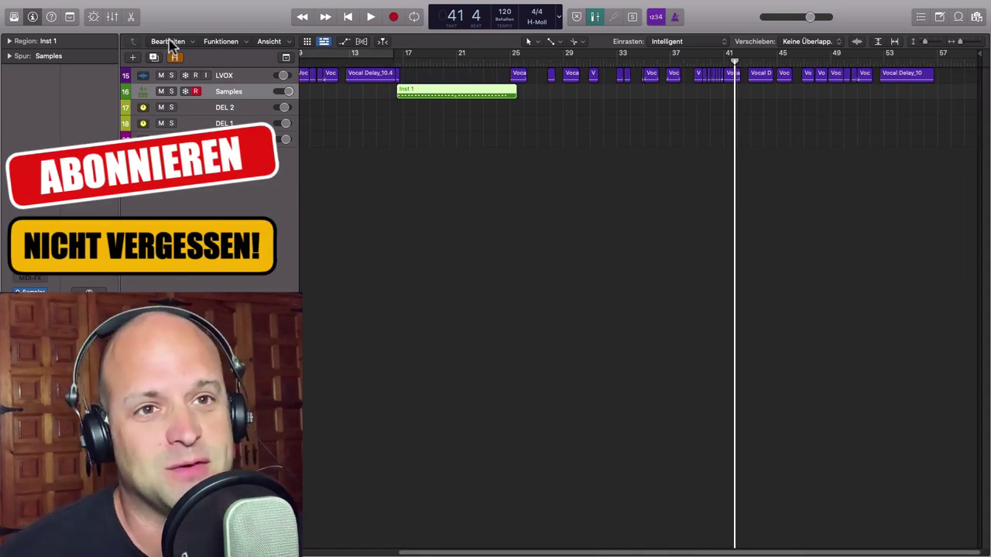
Select the LVOX track, show the mixer below the arrangement and widen the channel strip inspector.
left_click(235, 80)
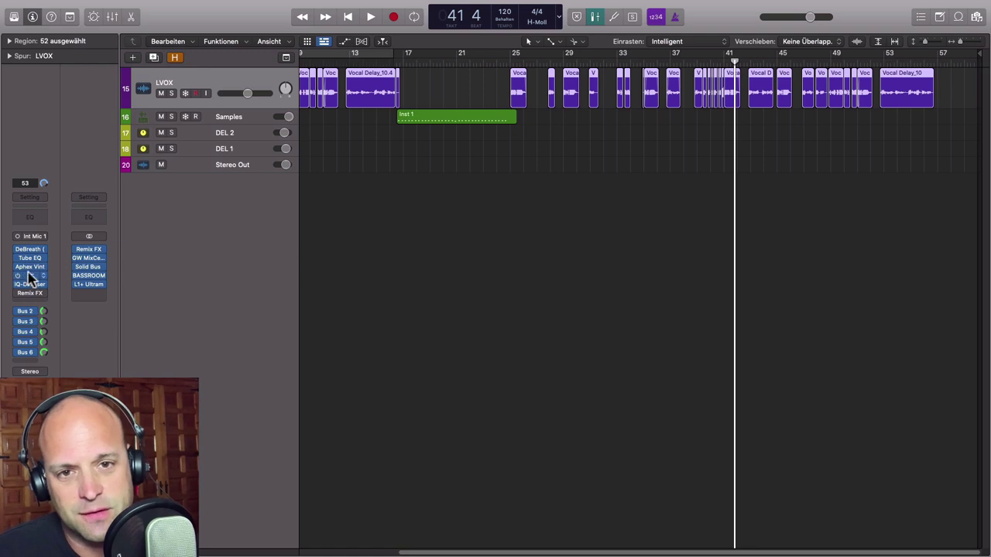
key("x")
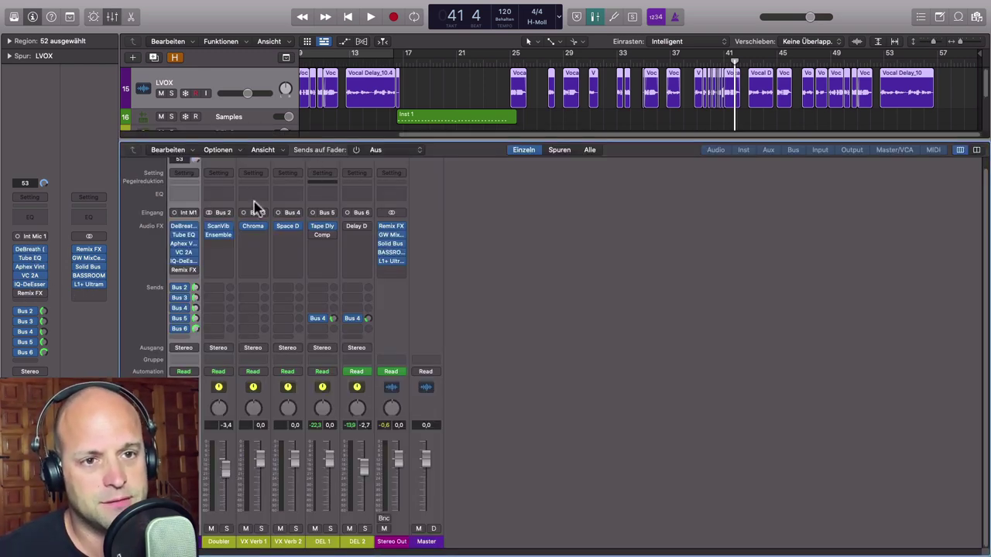
left_click_drag(120, 175, 153, 162)
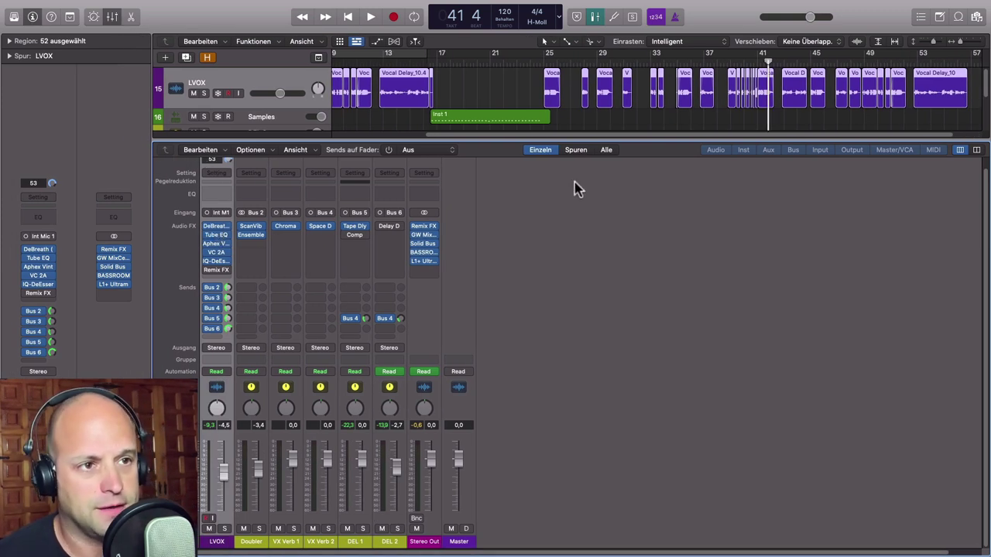
Bypass the LVOX channel's inserts below DeBreath, starting with Tube EQ, and its sends to Bus 2 through Bus 6.
left_click(218, 229)
left_click(313, 133)
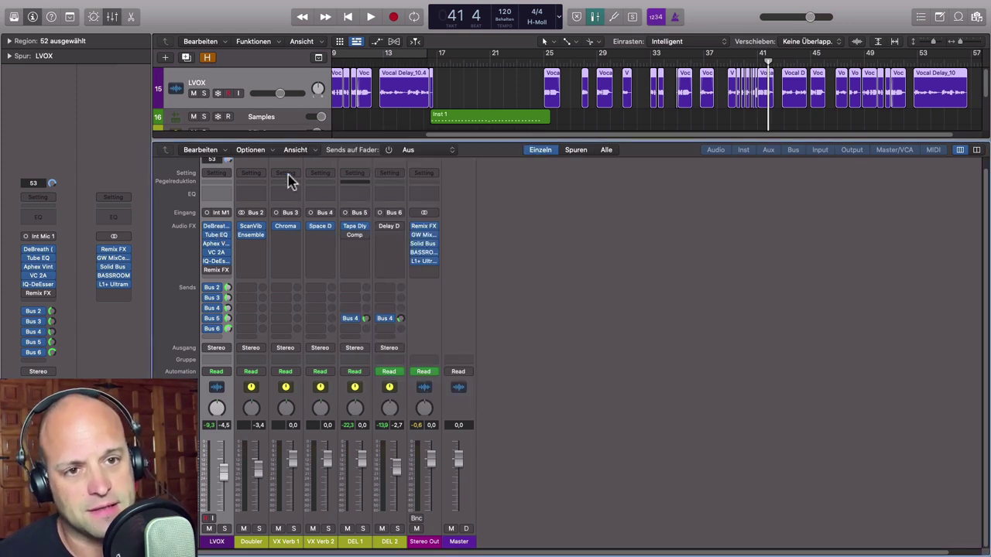
left_click_drag(207, 234, 207, 330)
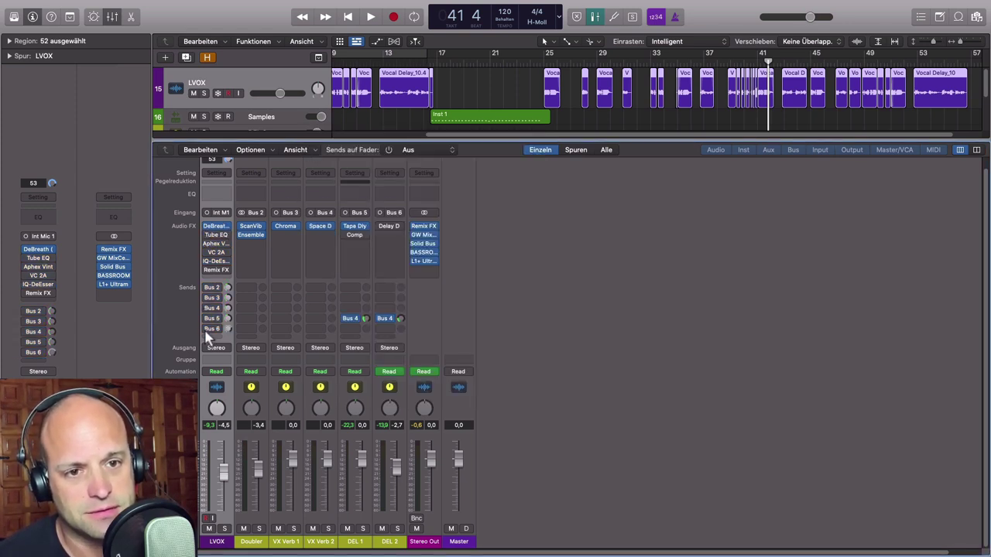
Examine the DeBreath plug-in's breath, energy and reduction settings on the LVOX channel and close its window.
left_click(219, 230)
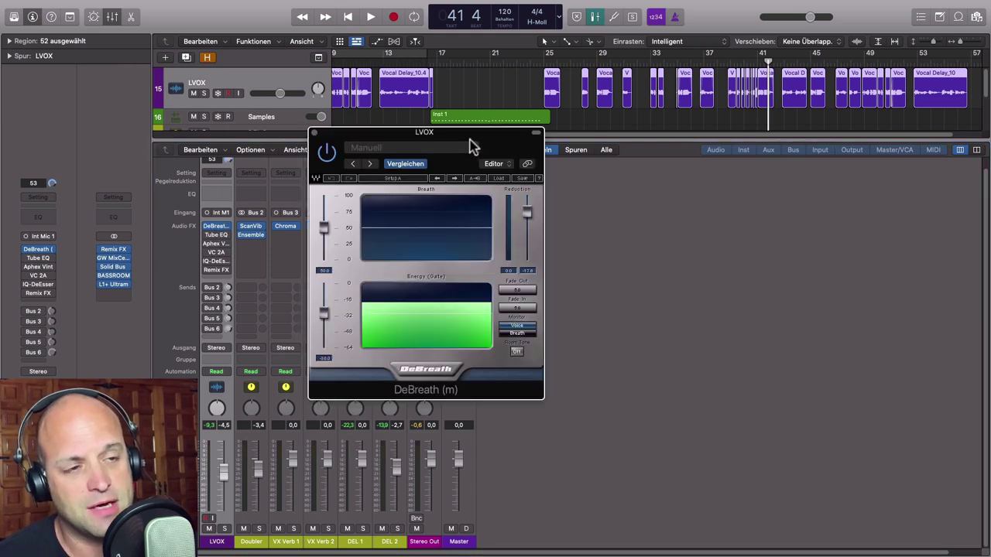
left_click_drag(480, 142, 518, 171)
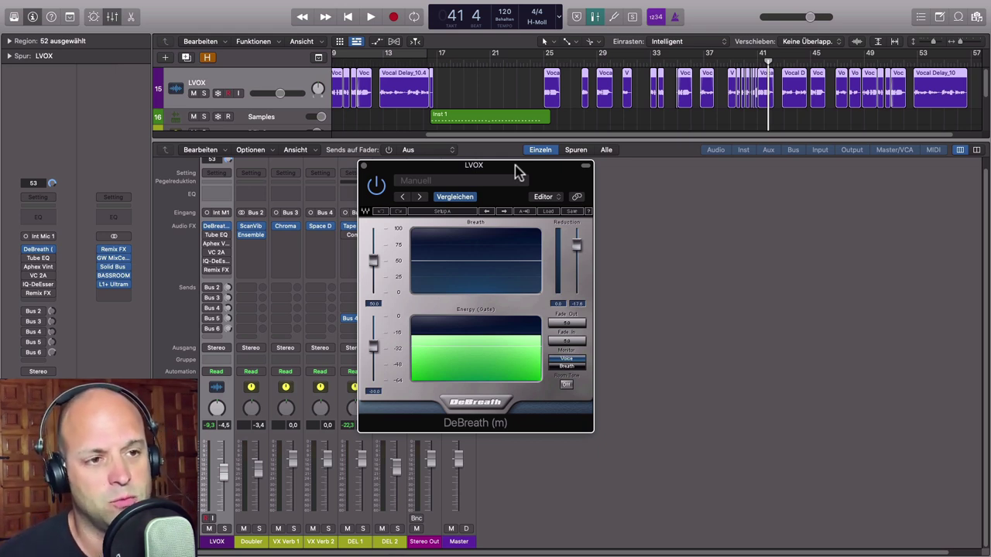
left_click_drag(430, 168, 426, 168)
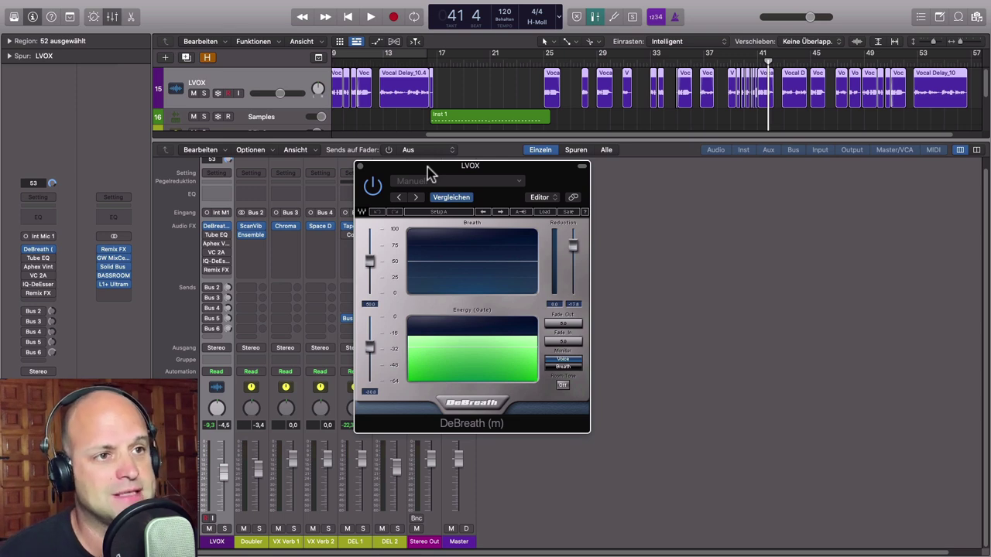
left_click(360, 166)
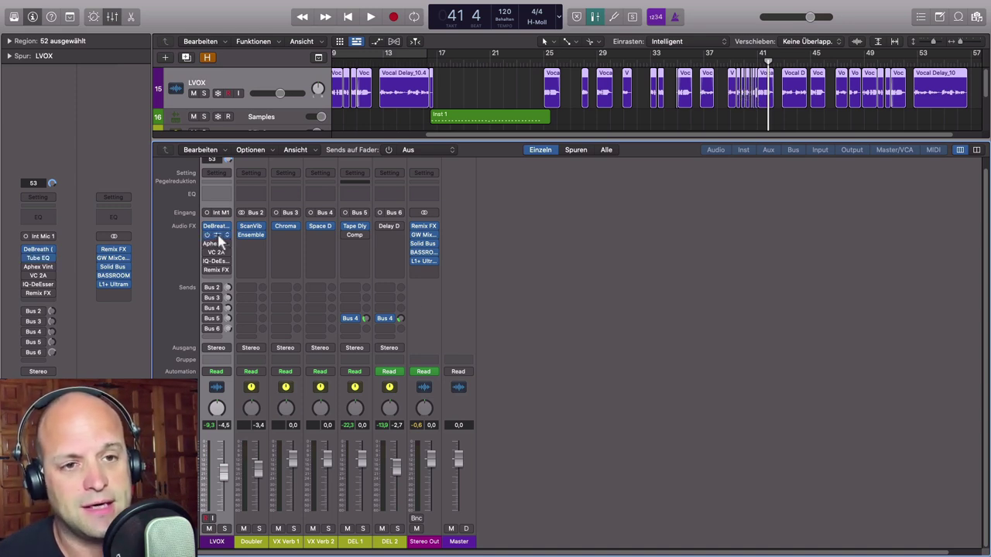
Reactivate the Vintage Tube EQ on the LVOX channel and place its open window clear of the mixer channels.
left_click(220, 236)
left_click_drag(564, 142, 712, 116)
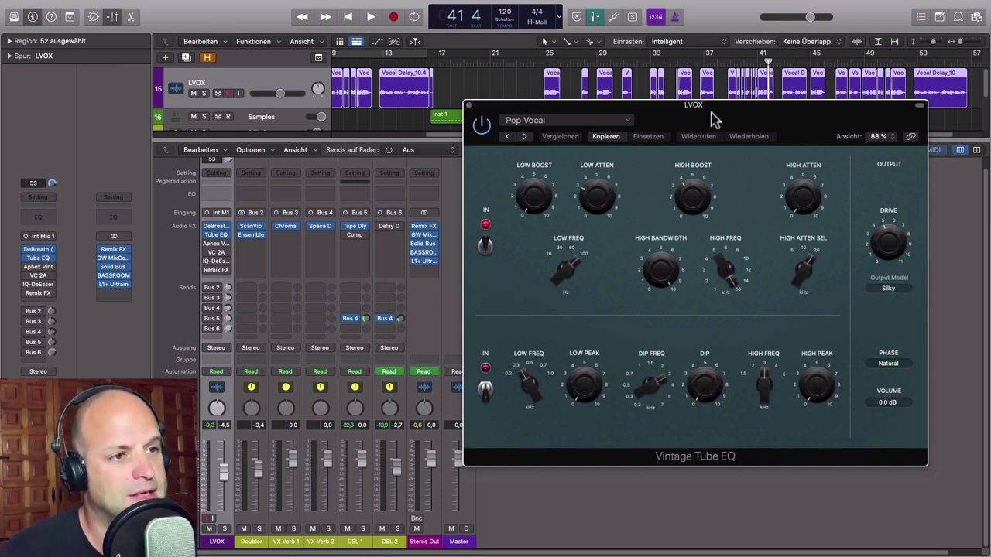
left_click_drag(596, 205, 596, 203)
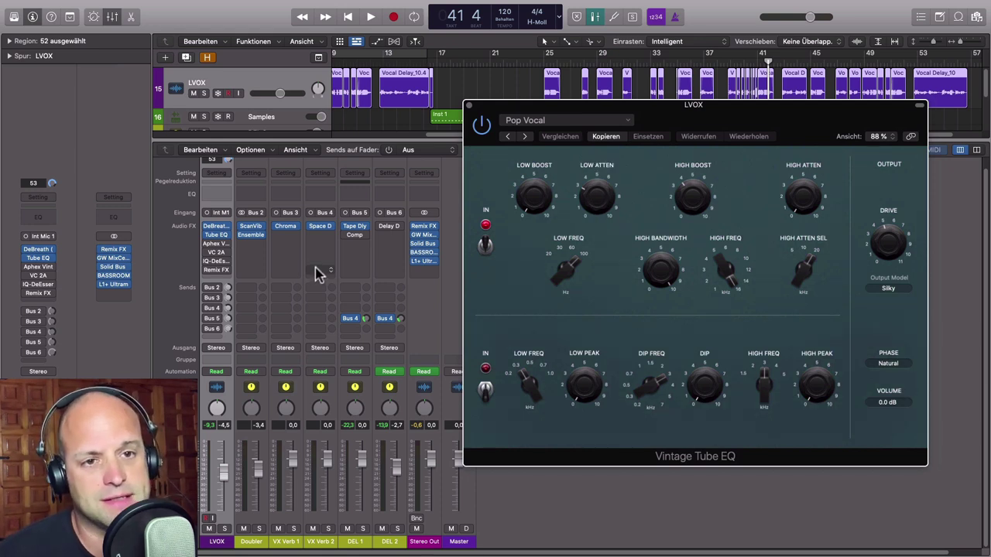
left_click_drag(610, 114, 666, 14)
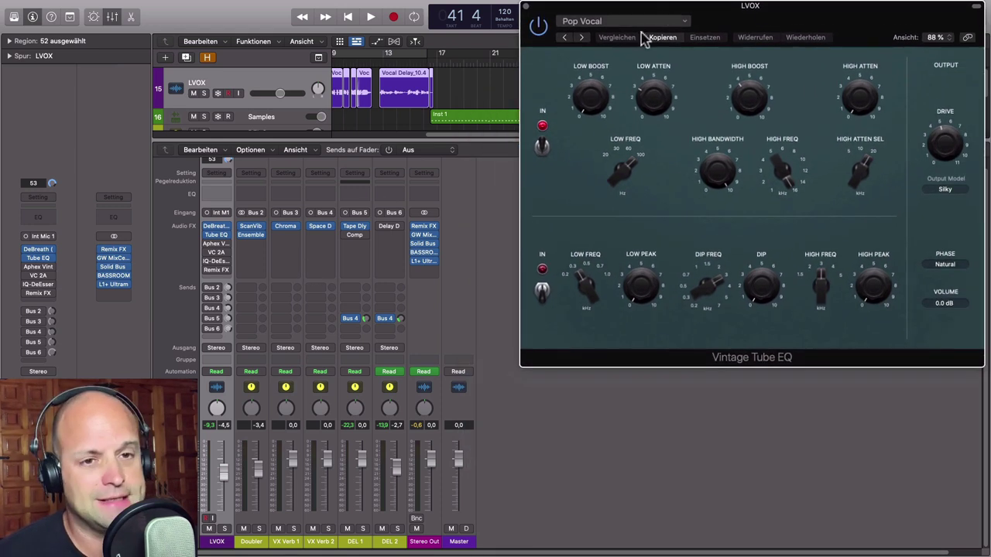
Reactivate the Aphex Vintage Exciter on the LVOX channel and place its open window over the mixer.
left_click(216, 243)
left_click_drag(495, 162, 585, 223)
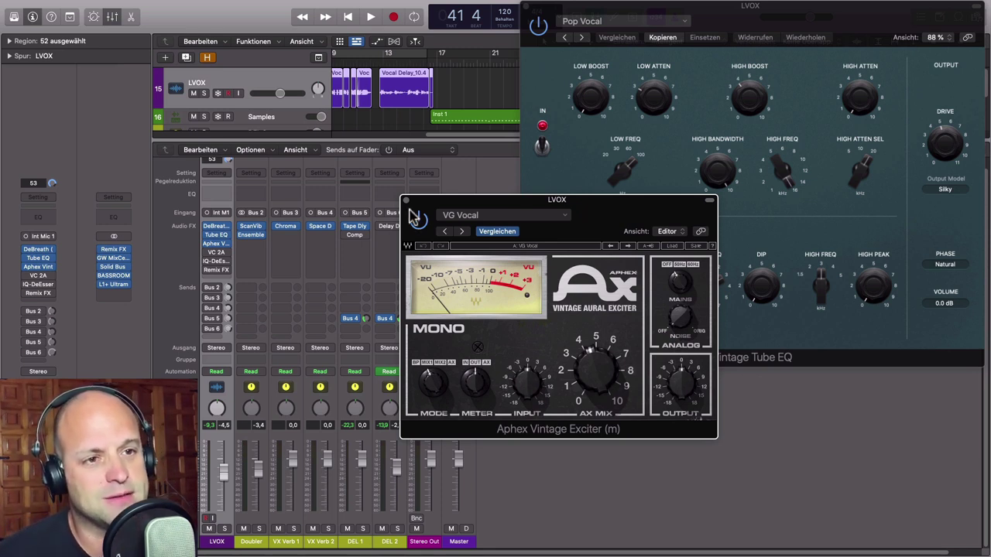
Move the Aphex Vintage Exciter window below the Tube EQ window, and bypass both plug-ins on the LVOX channel.
left_click_drag(600, 217, 869, 324)
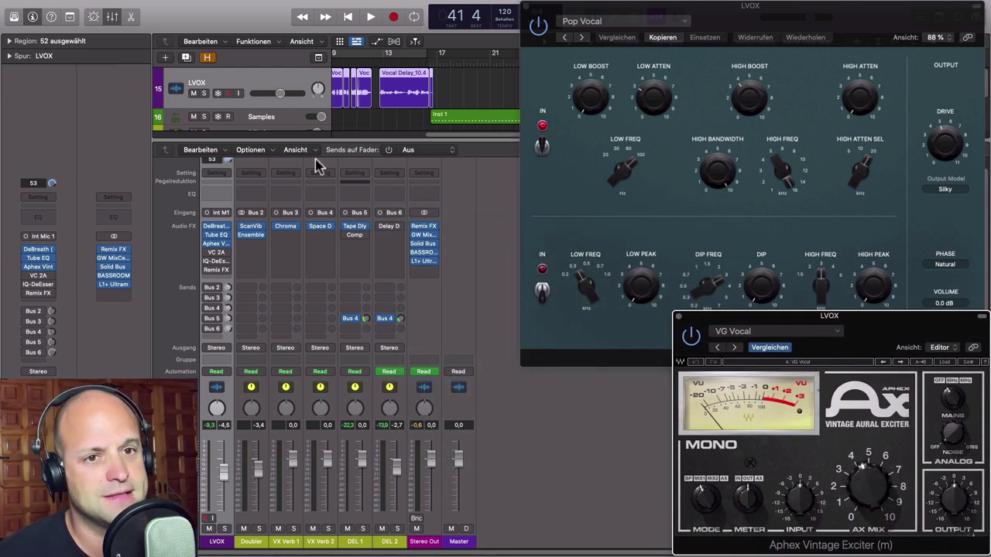
left_click(209, 243)
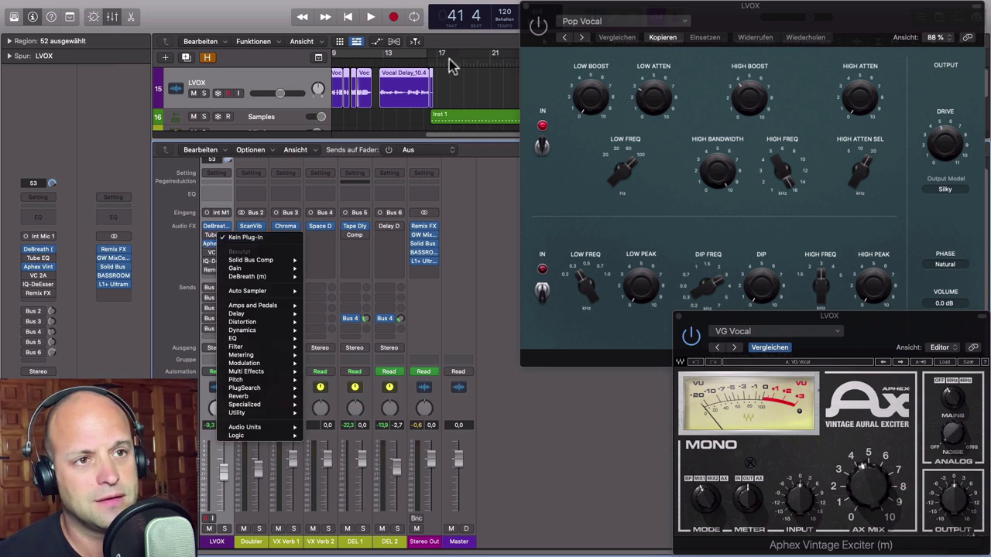
left_click(209, 246)
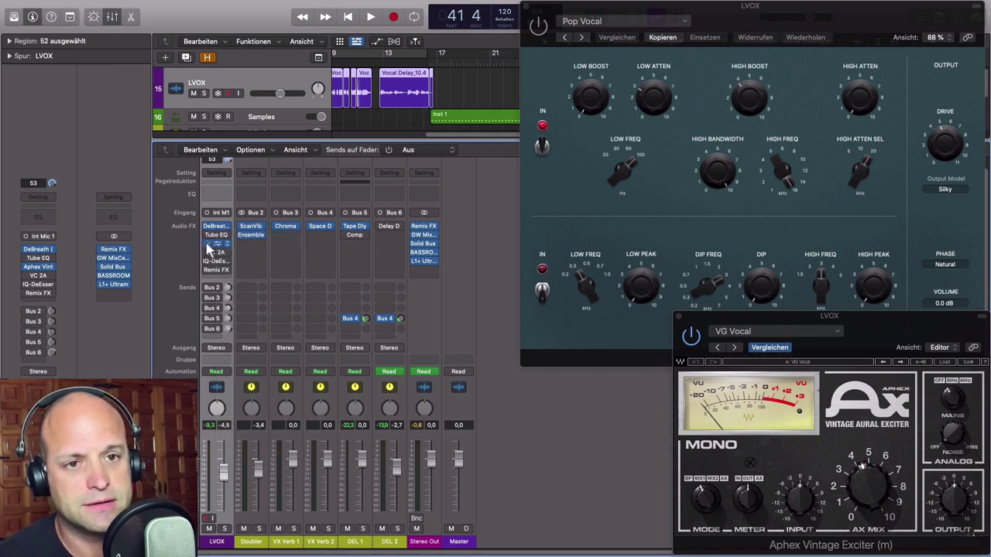
Start playback from about bar 3 and solo the LVOX channel.
scroll(359, 120, "left", 5)
left_click(361, 62)
key("space")
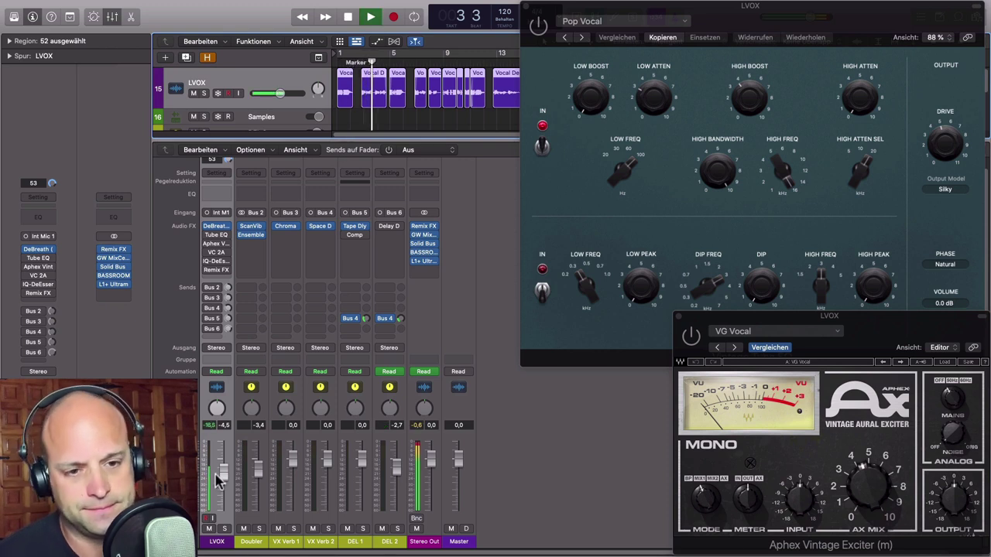
left_click(224, 529)
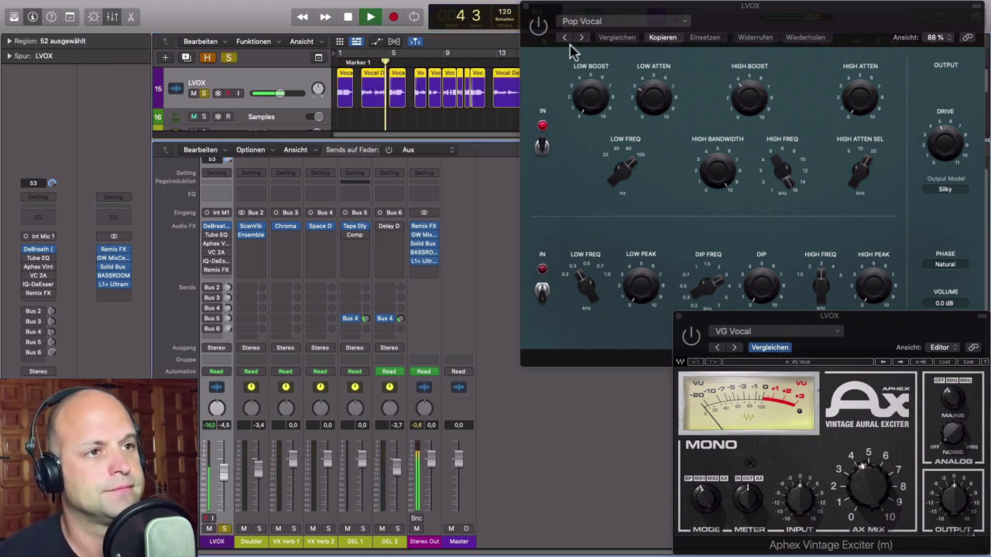
Reactivate the Vintage Tube EQ and the Aphex Vintage Exciter one after the other during playback, and stop playback.
left_click(540, 31)
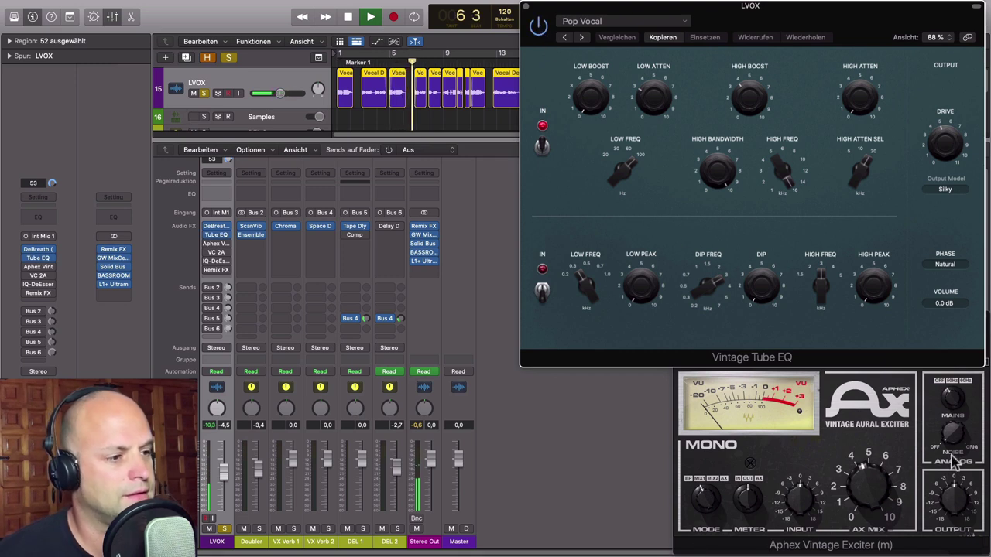
left_click(836, 395)
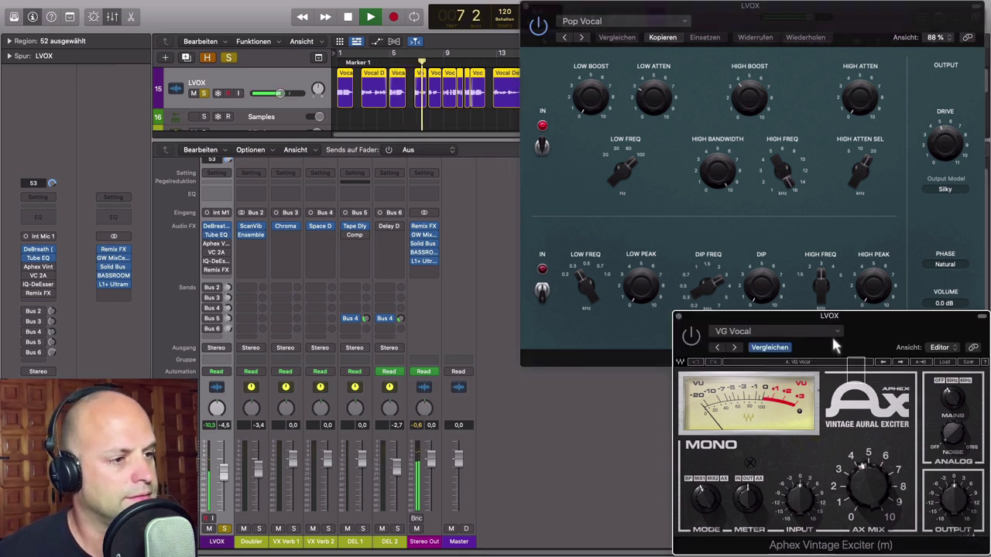
left_click(691, 338)
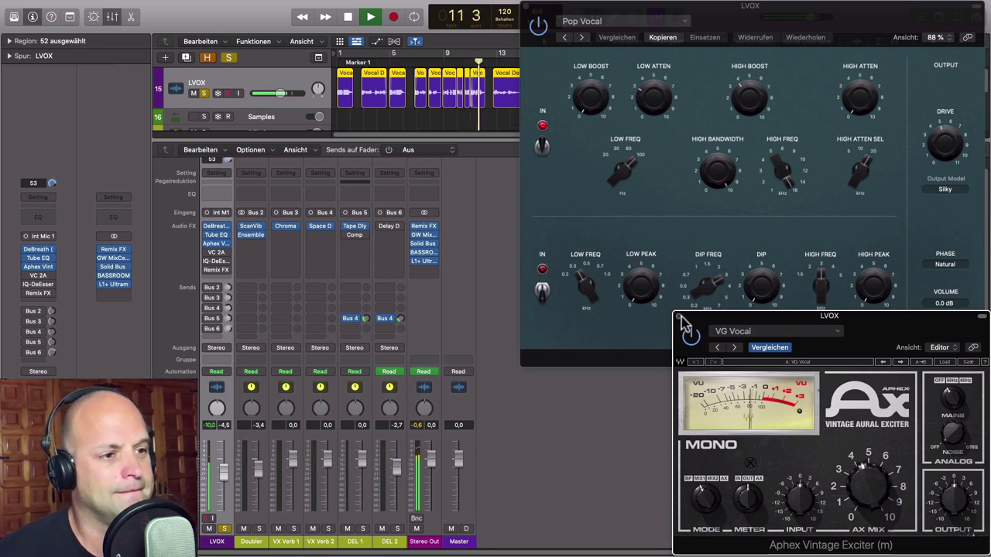
key("space")
Examine the Tube EQ's upper High Freq setting and the Aphex Vintage Exciter, and close both plug-in windows.
left_click(678, 316)
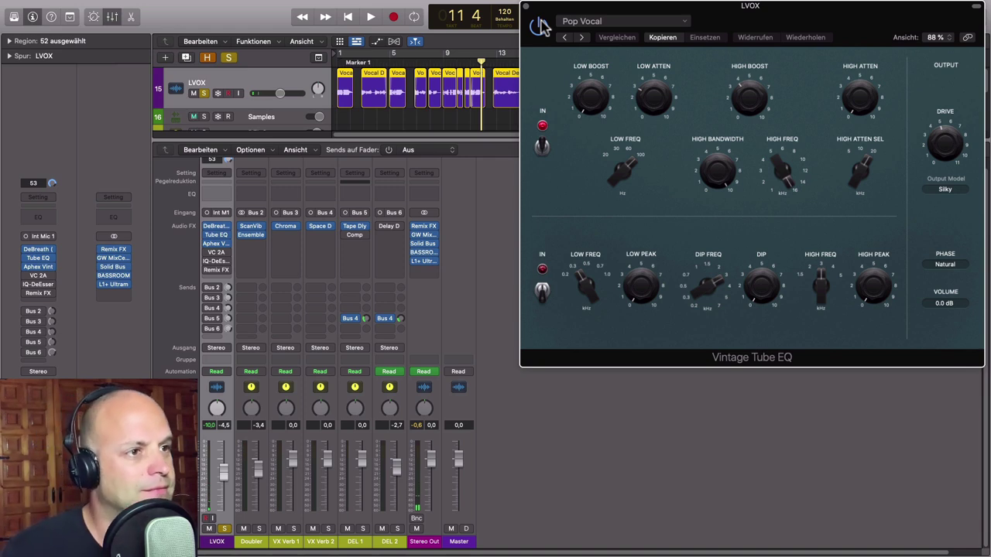
mouse_move(792, 193)
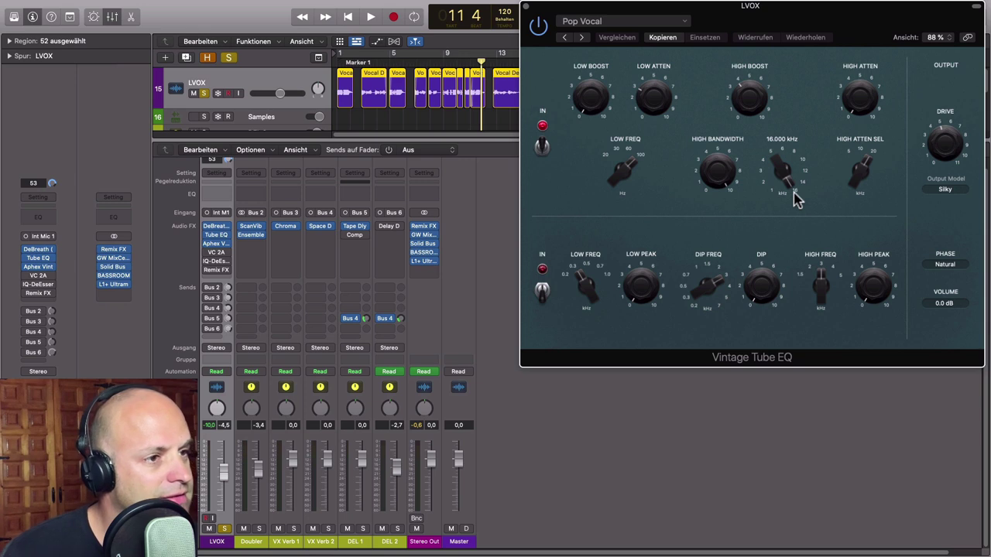
left_click(217, 244)
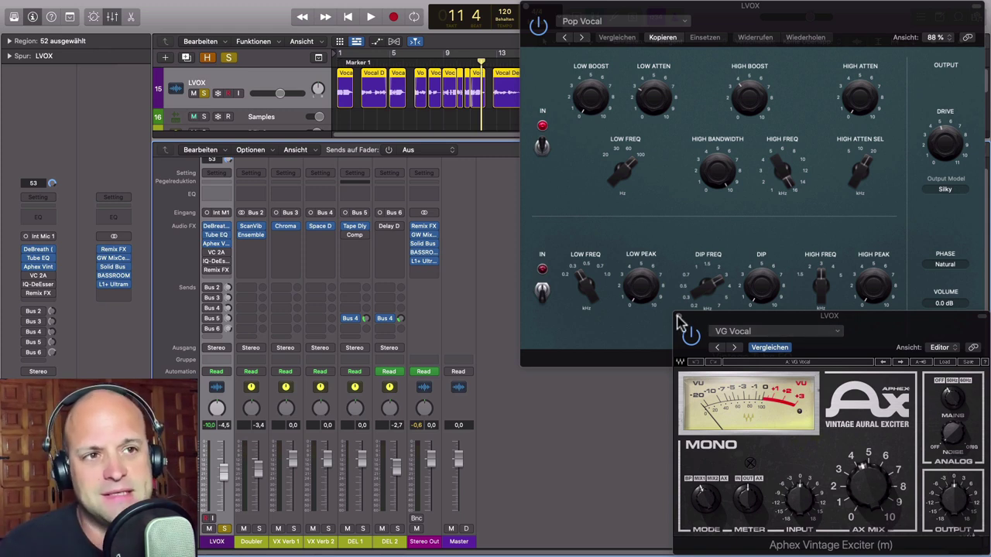
left_click(678, 317)
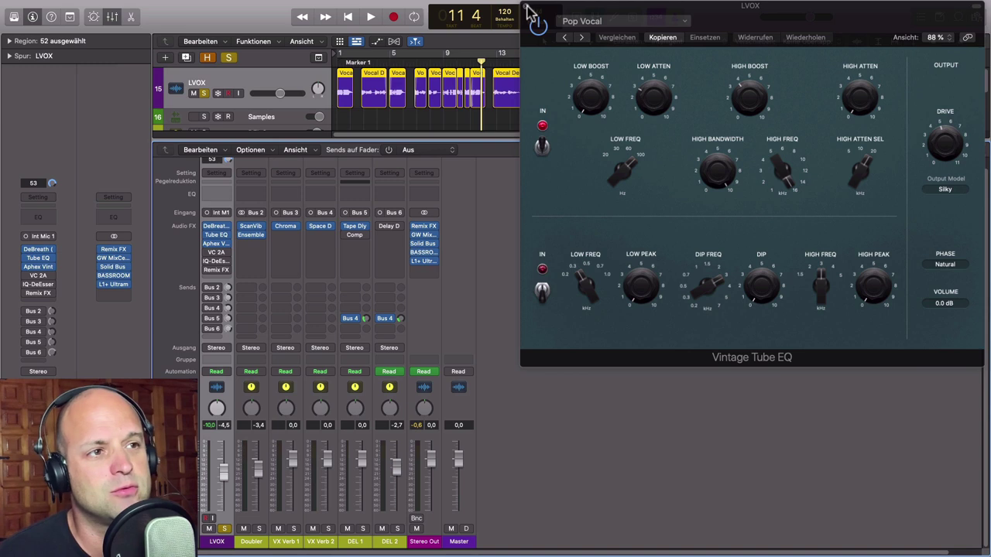
left_click(526, 5)
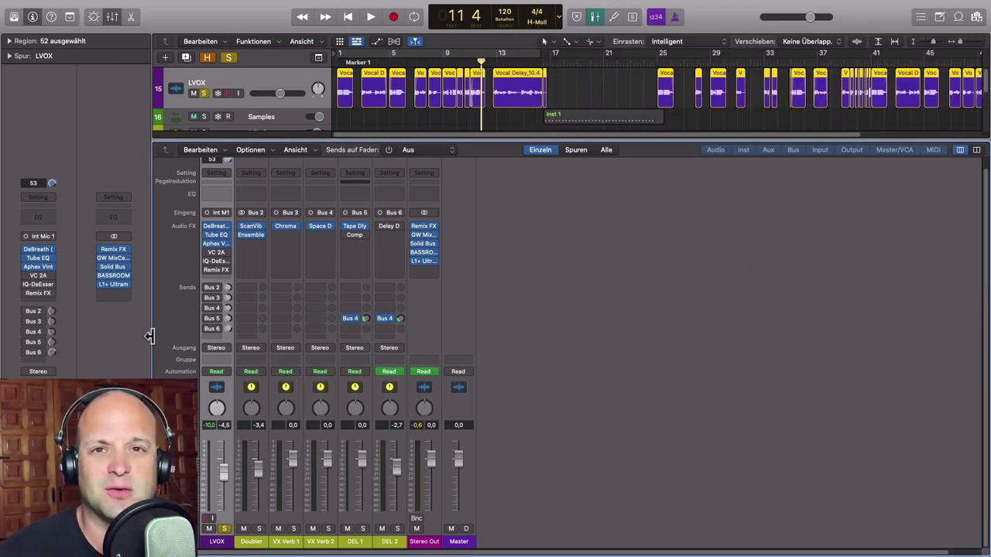
Open the VC 2A compressor on the LVOX channel and place its window in the empty area beside the mixer channels.
mouse_move(213, 254)
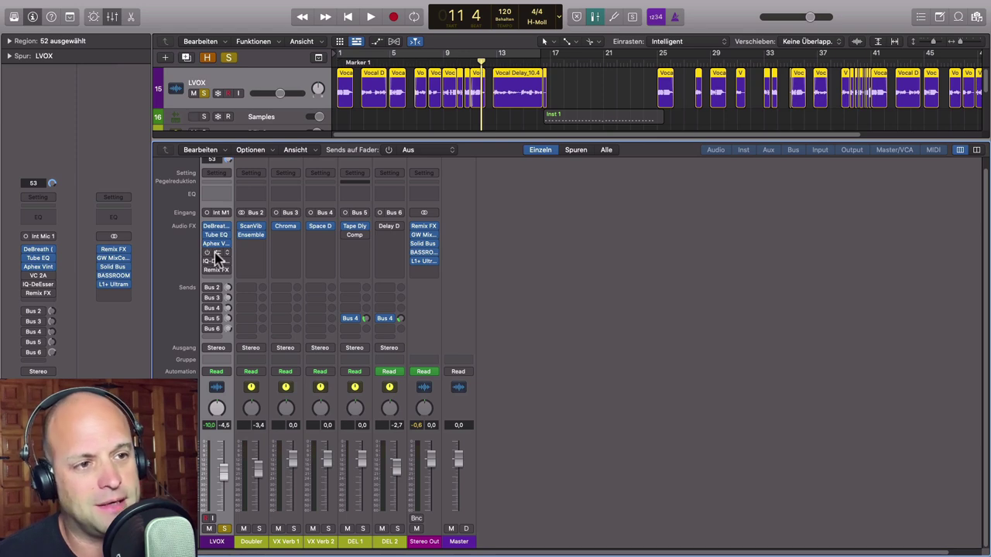
left_click(215, 253)
left_click_drag(559, 170, 747, 229)
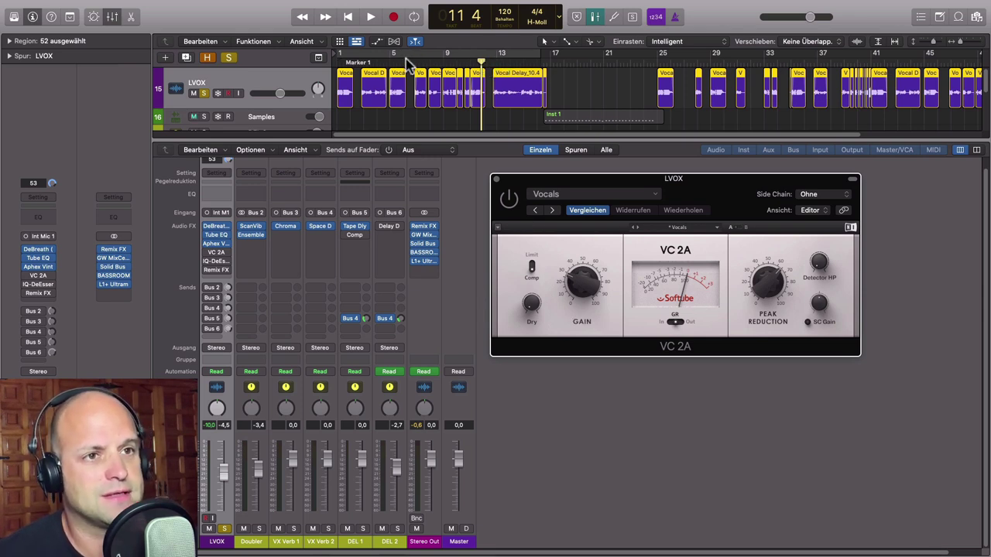
Reactivate the VC 2A while playing the soloed vocal from about bar 6, and close the compressor's window.
left_click(409, 62)
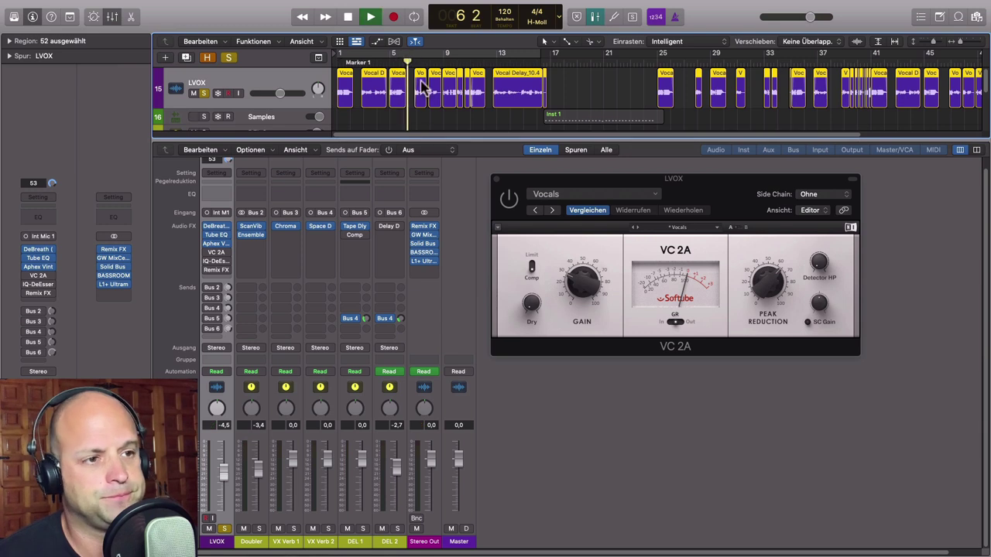
left_click(508, 198)
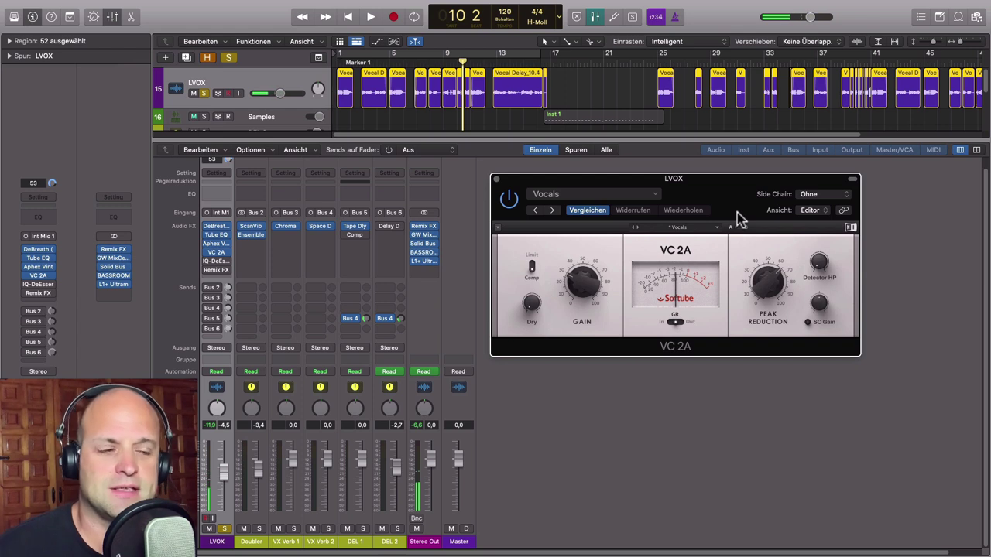
left_click(495, 179)
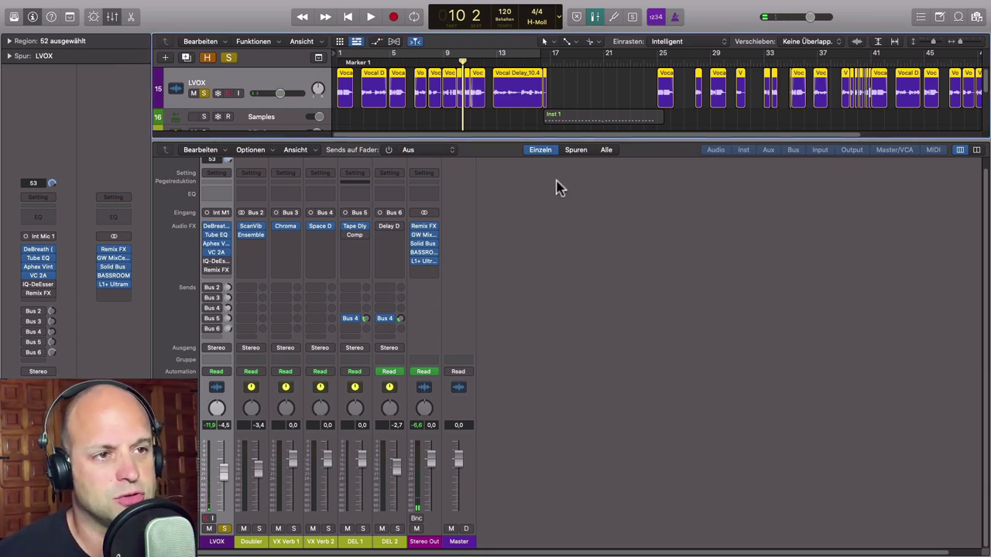
Reactivate the IQ-DeEsser on the LVOX channel, review its settings, and close its window.
left_click(219, 262)
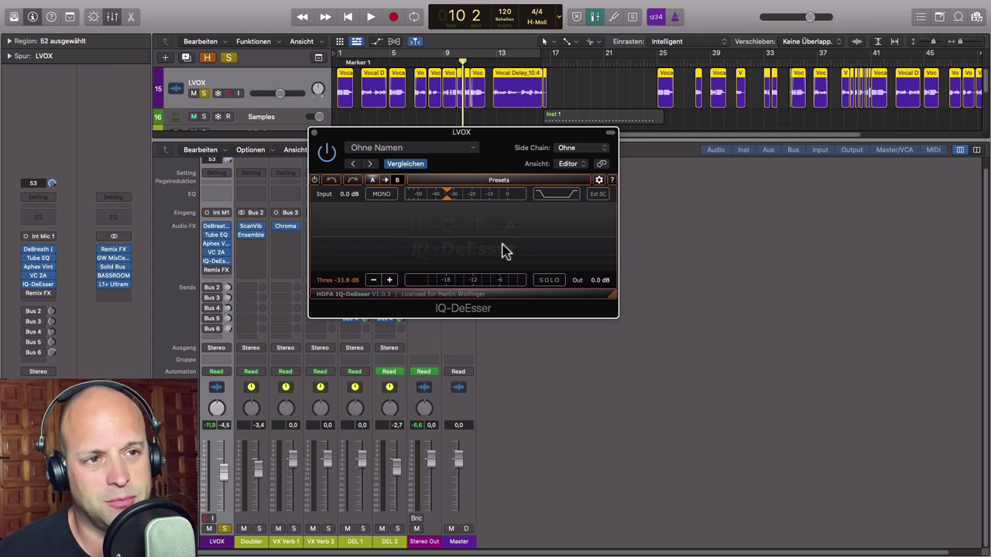
left_click(314, 133)
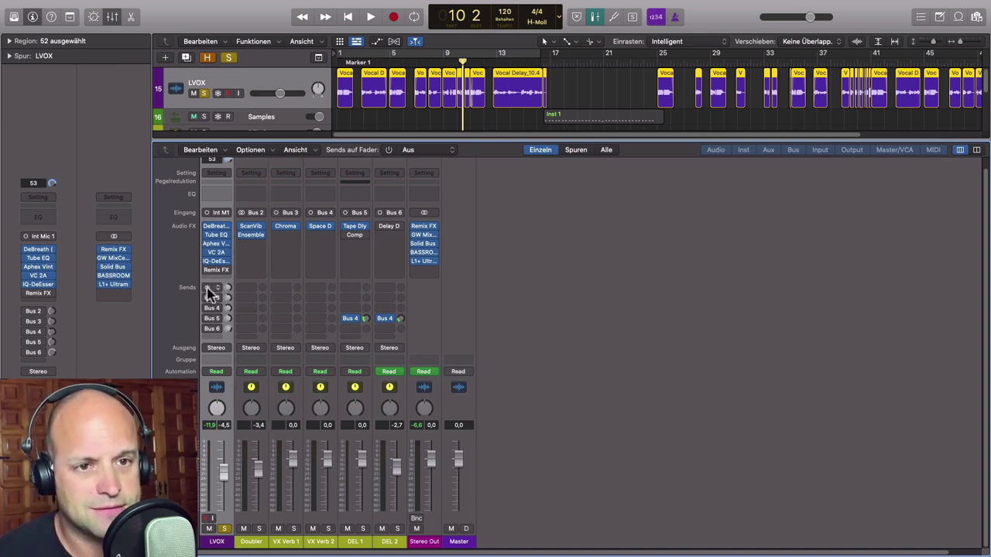
Open the Doubler channel's Scanner Vibrato and Ensemble, bypass both, and stack their windows clear of the mixer channels.
left_click(253, 539)
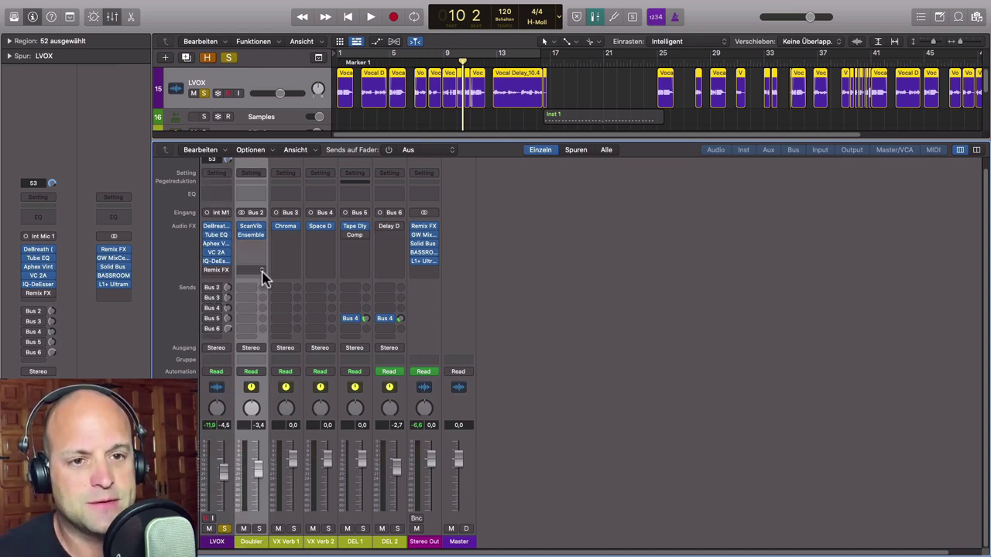
left_click(250, 226)
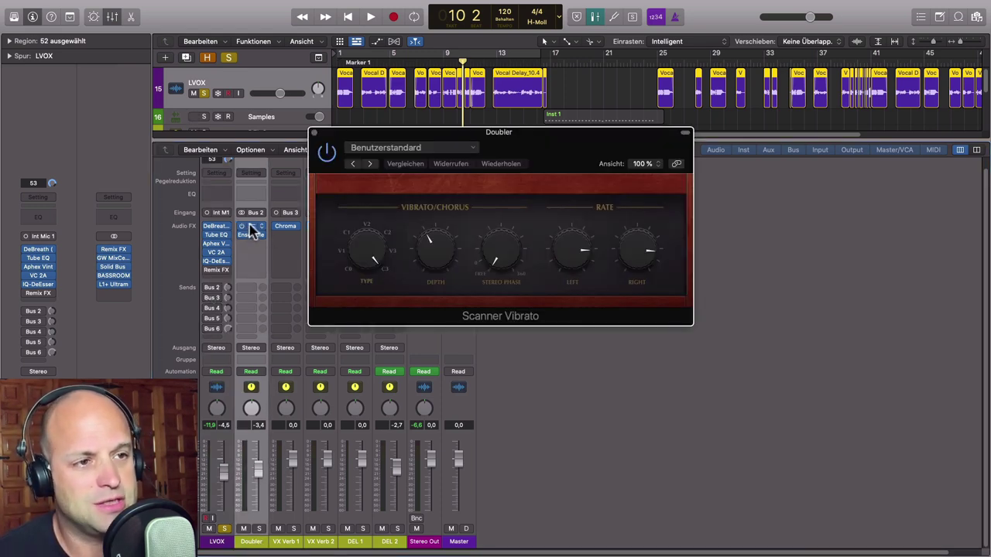
left_click_drag(610, 130, 840, 144)
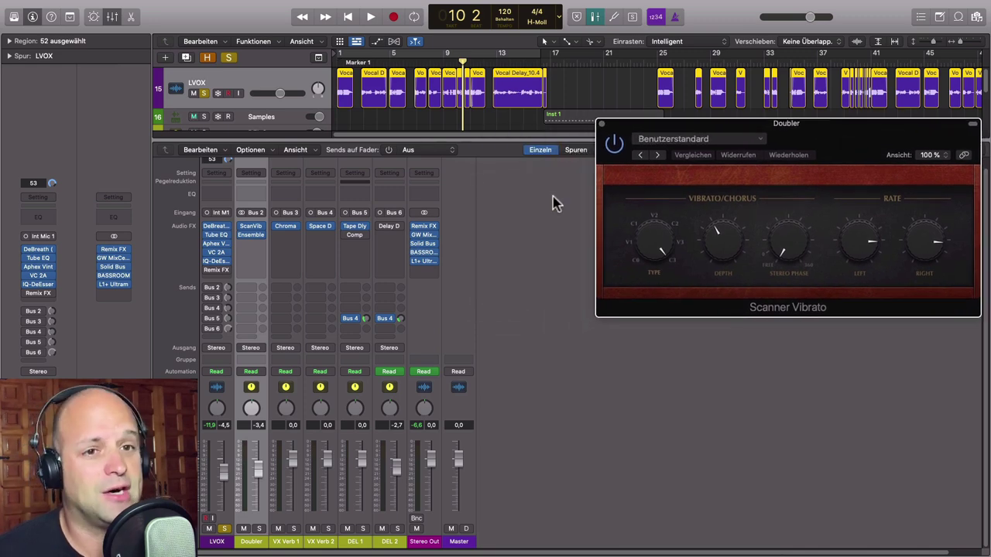
left_click(254, 236)
left_click_drag(546, 155, 434, 148)
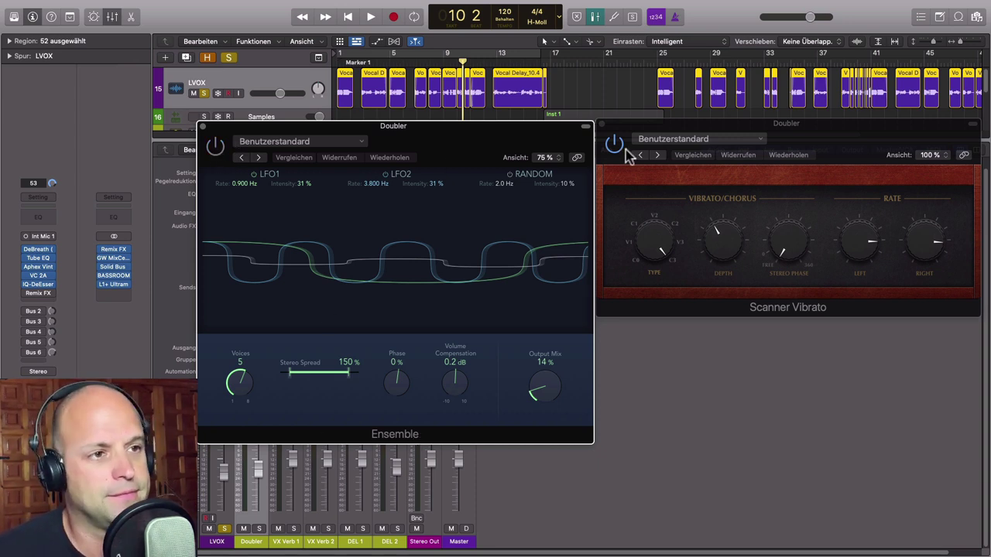
left_click_drag(716, 124, 728, 10)
left_click_drag(457, 124, 846, 213)
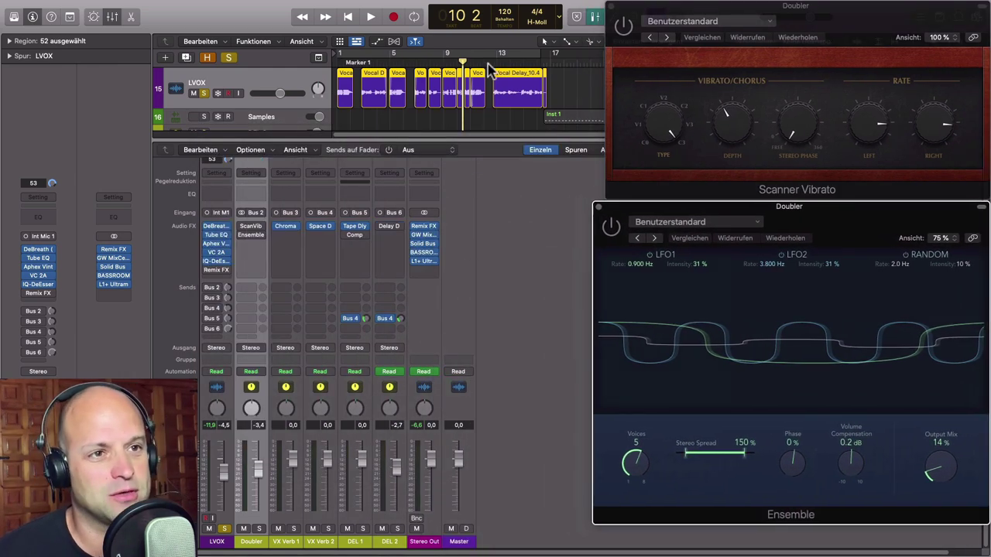
Play the vocal from about bar 7 with its Bus 2 send active, and reactivate Scanner Vibrato and Ensemble in turn.
left_click(417, 58)
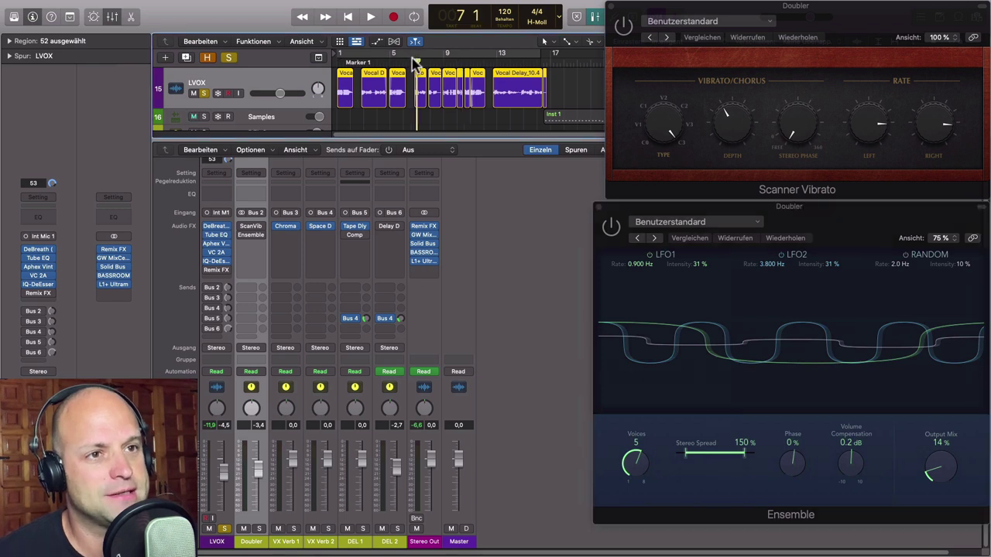
key("space")
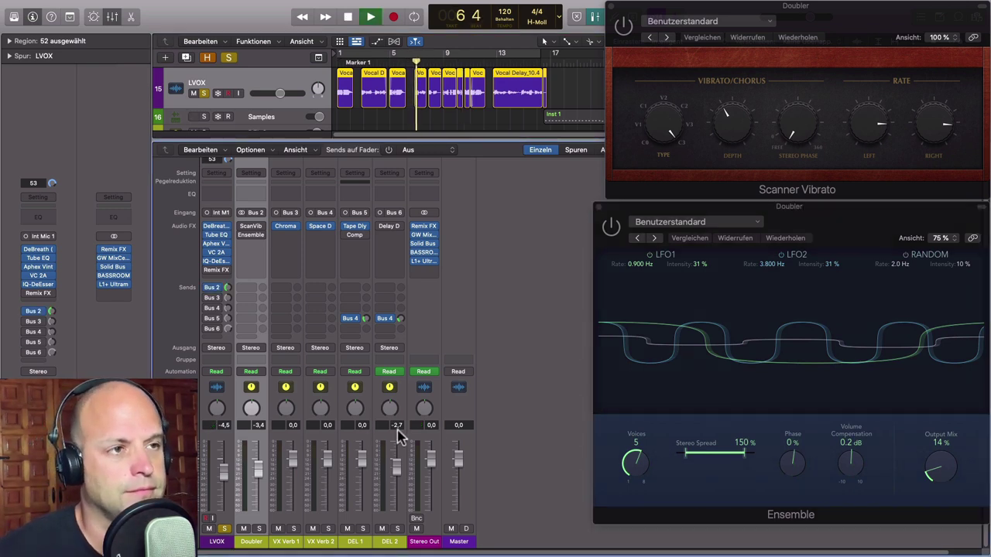
left_click(623, 28)
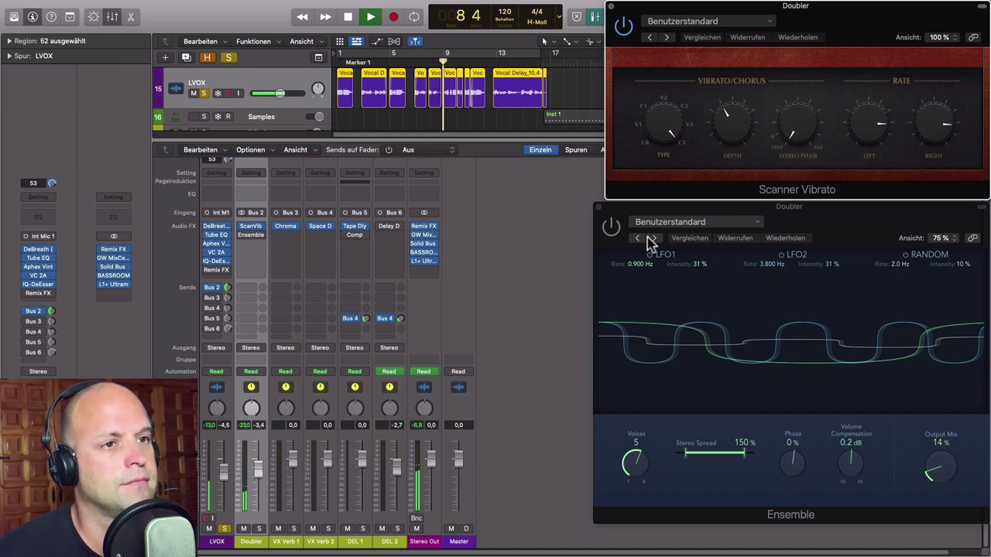
left_click(611, 230)
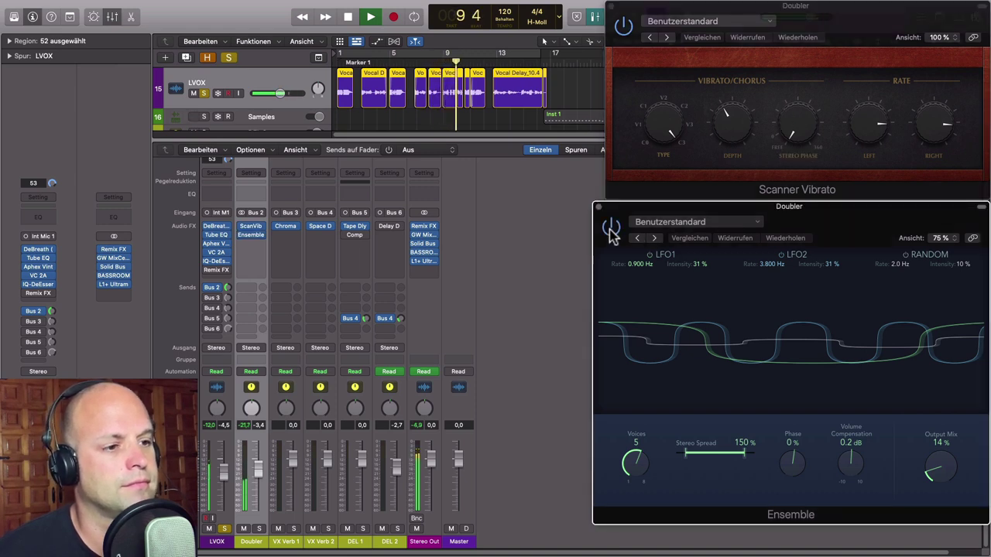
Set the Ensemble's Output Mix to 23 %, stop playback, and close both Doubler plug-in windows.
left_click_drag(951, 467, 911, 438)
key("space")
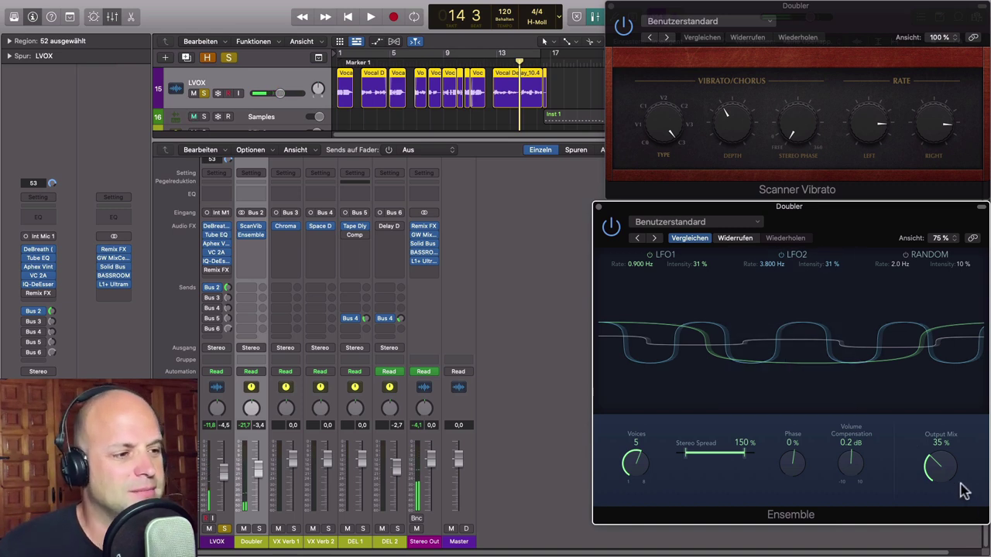
left_click_drag(935, 476, 937, 486)
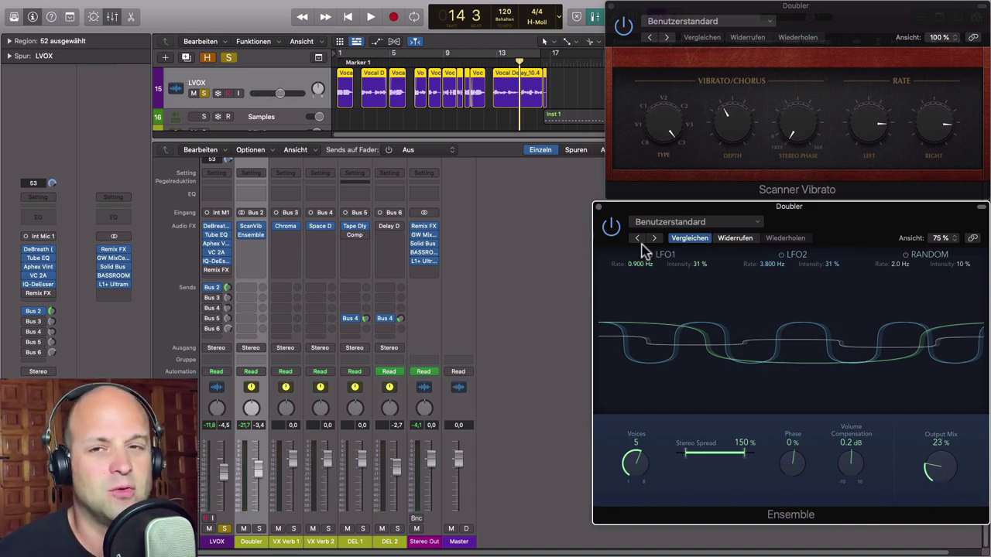
left_click(597, 207)
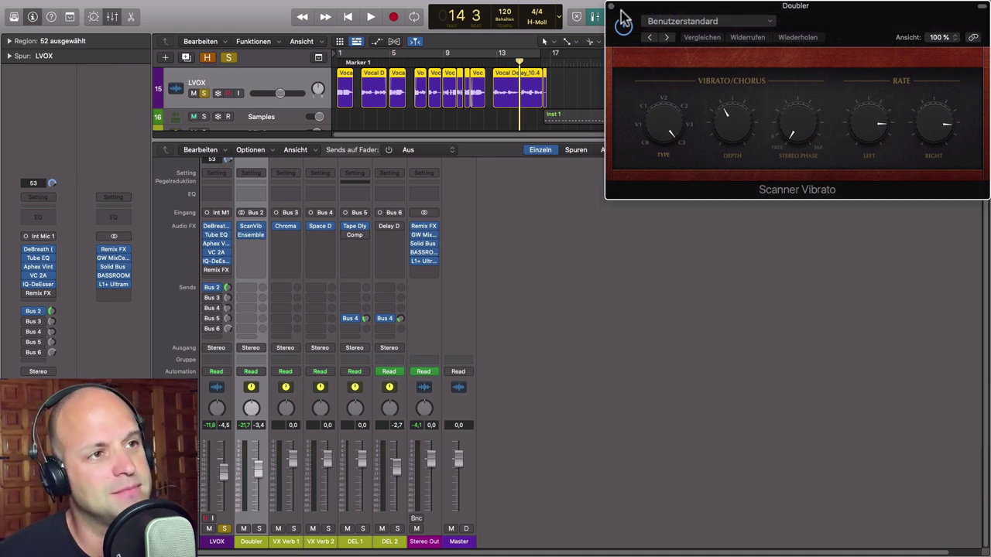
left_click(611, 7)
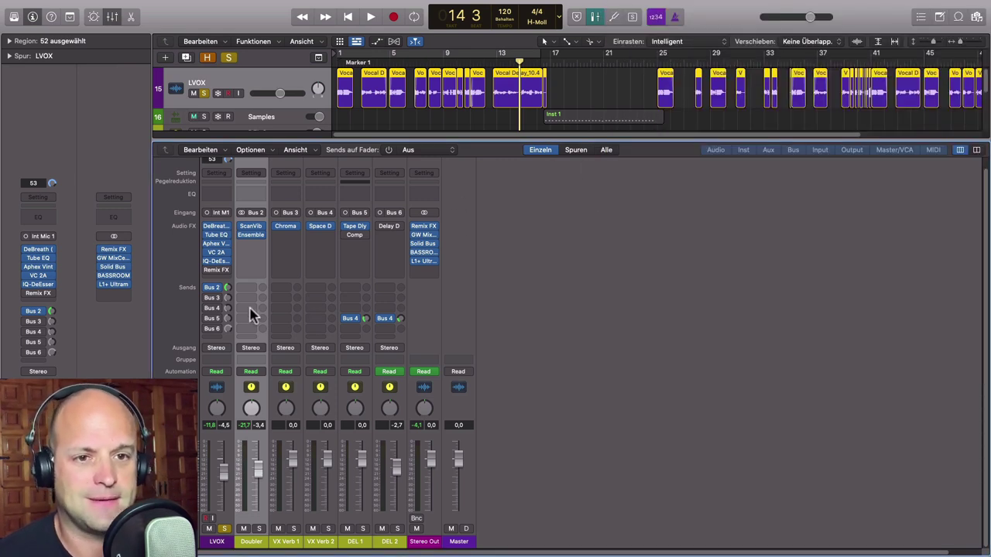
Open VX Verb 1's ChromaVerb, audition the vocal from about bar 12 while activating LVOX's Bus 3 send, and close the plug-in window.
left_click(291, 228)
left_click_drag(476, 145, 692, 188)
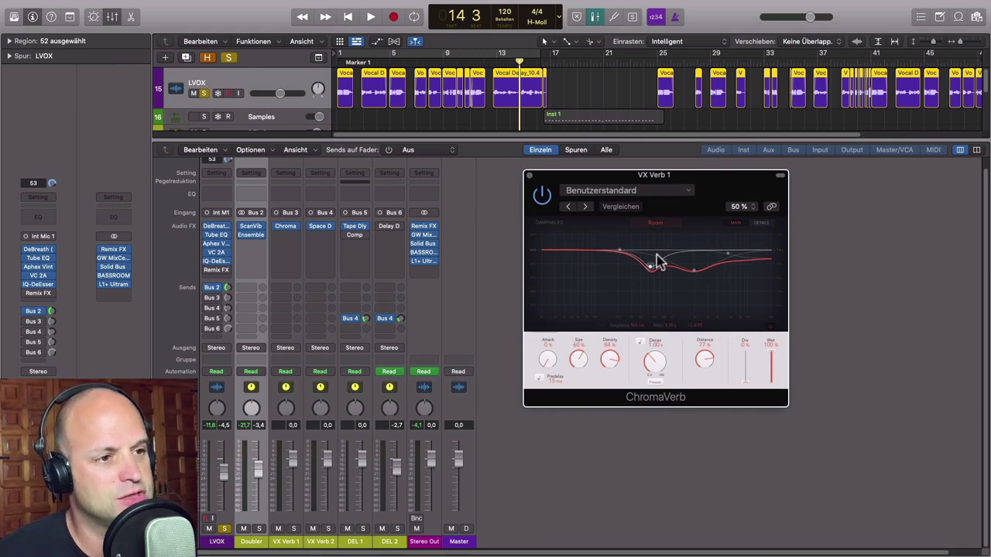
left_click(497, 63)
key("space")
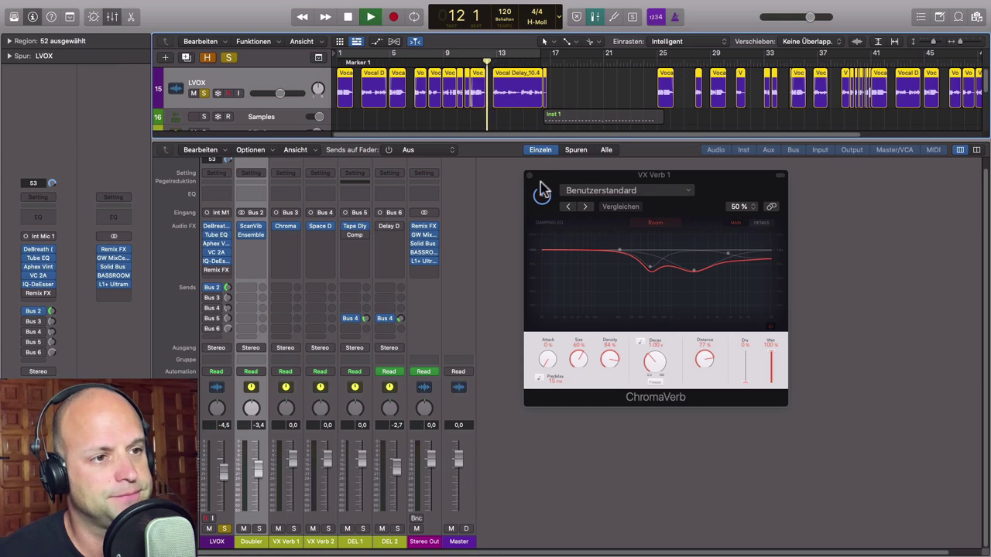
left_click(211, 297)
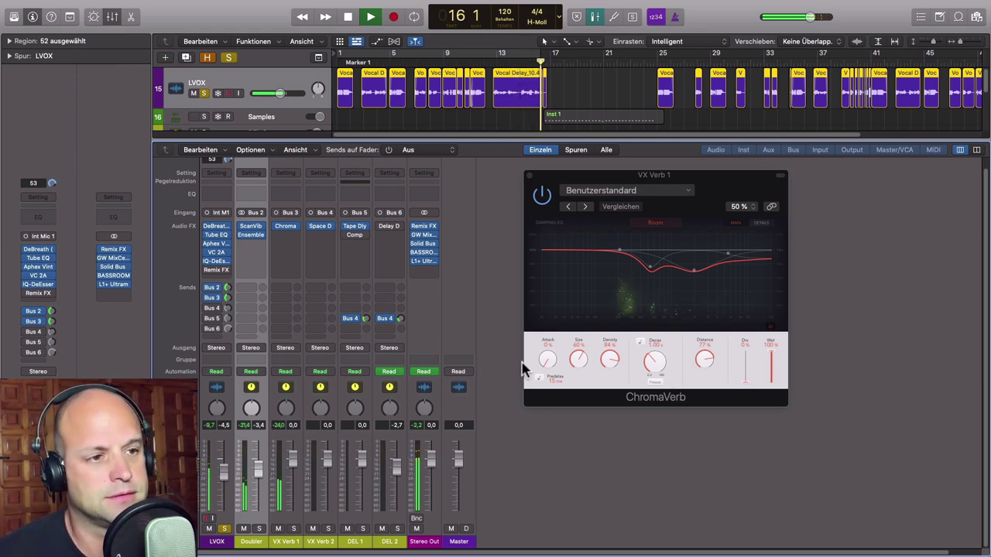
key("space")
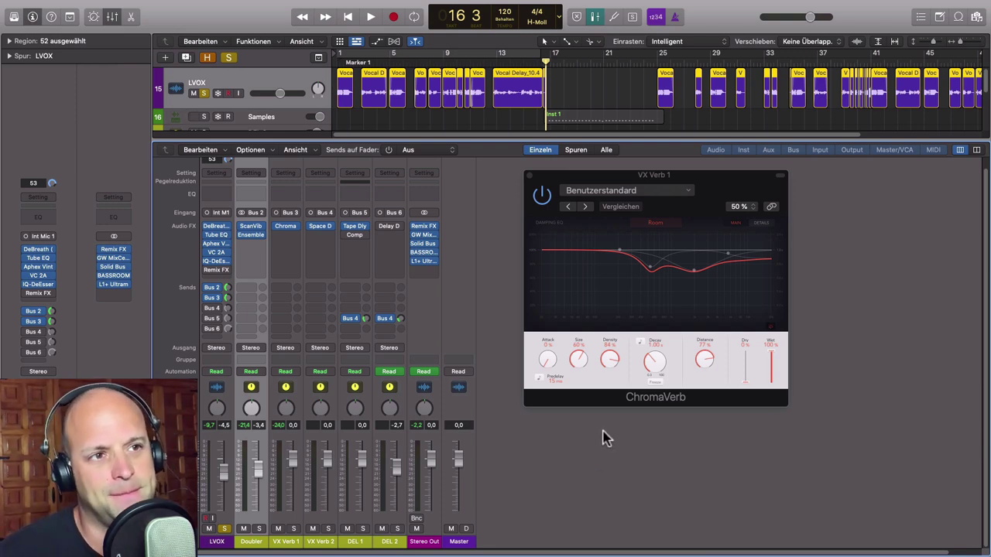
left_click(530, 174)
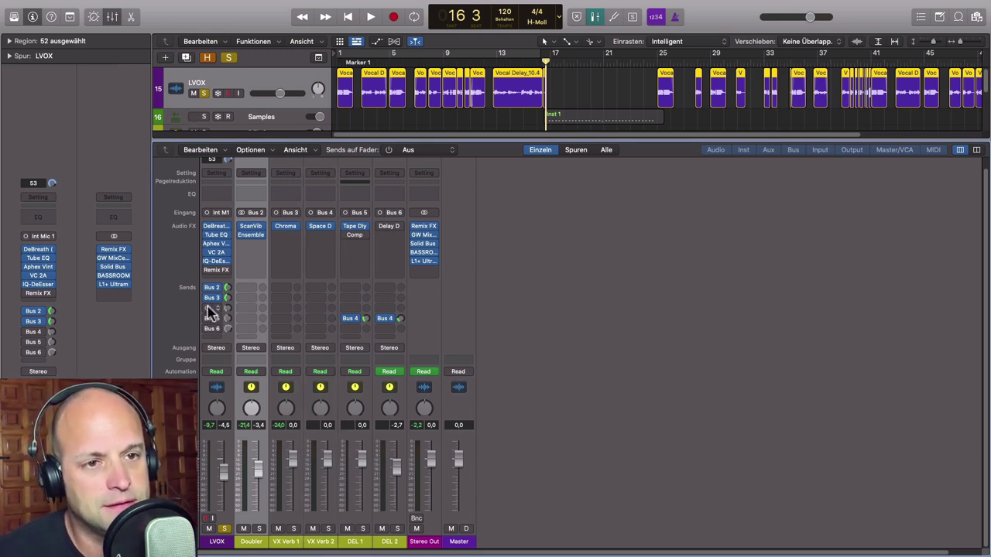
Open VX Verb 2's Space Designer, audition the vocal from about bar 12 with LVOX's Bus 4 send activated, and close the plug-in window.
left_click(320, 228)
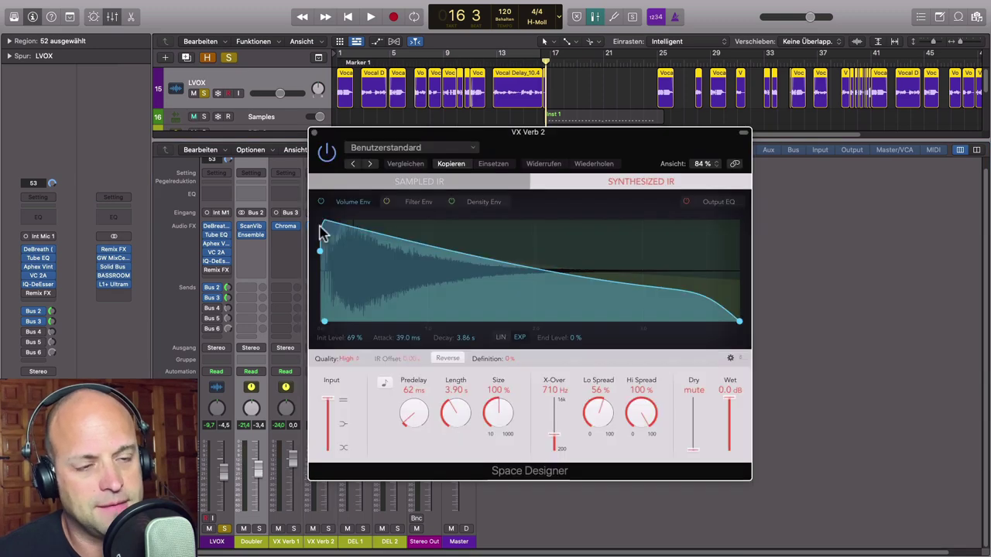
left_click_drag(608, 183, 728, 219)
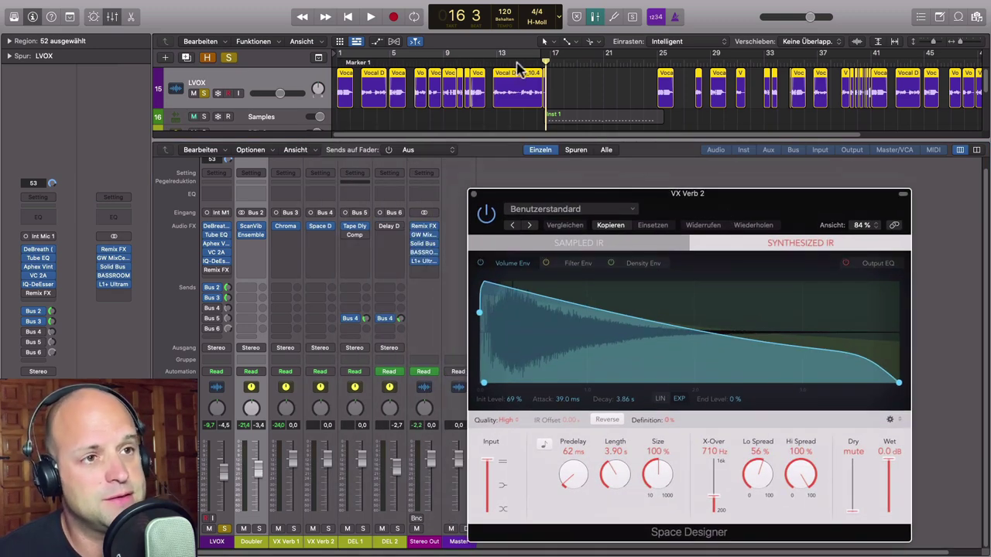
left_click(492, 62)
key("space")
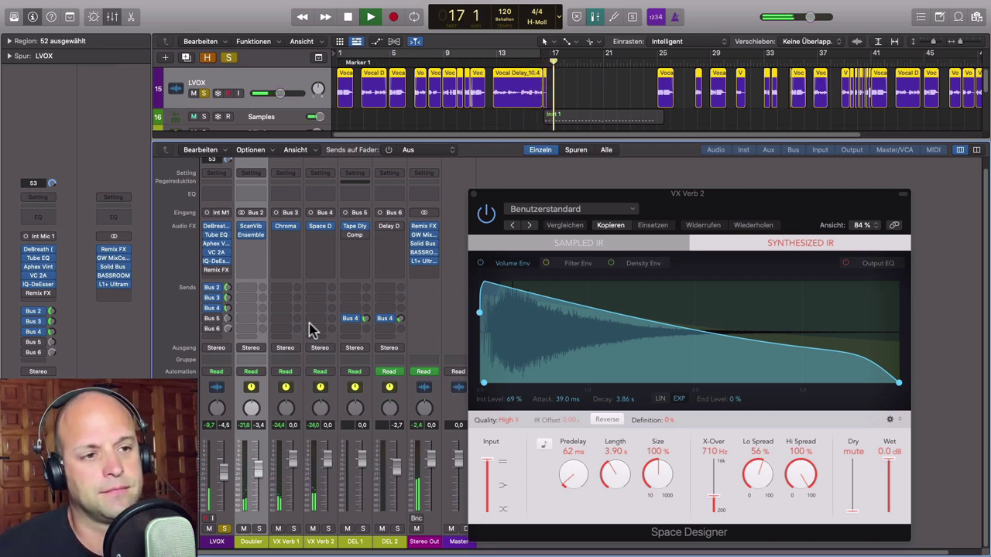
key("space")
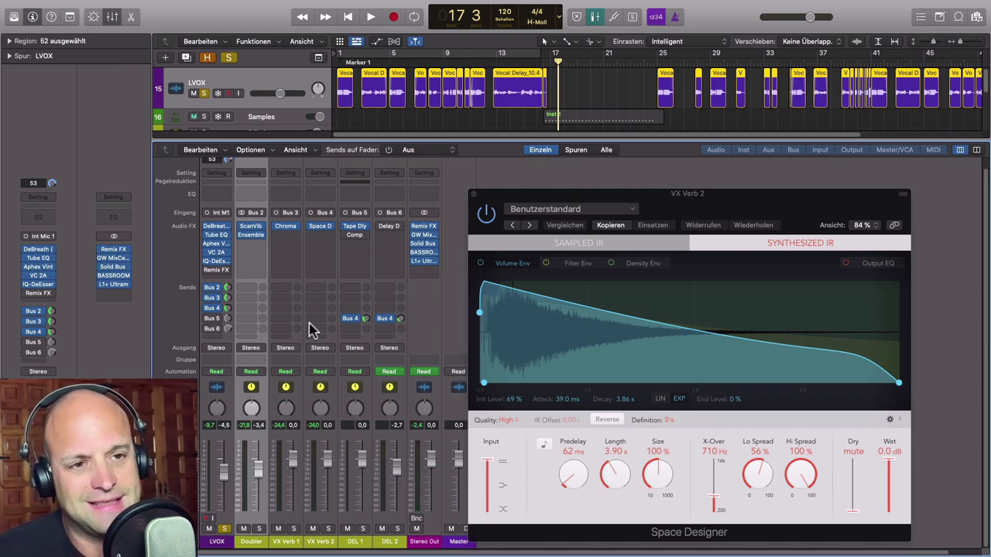
left_click_drag(667, 214, 660, 212)
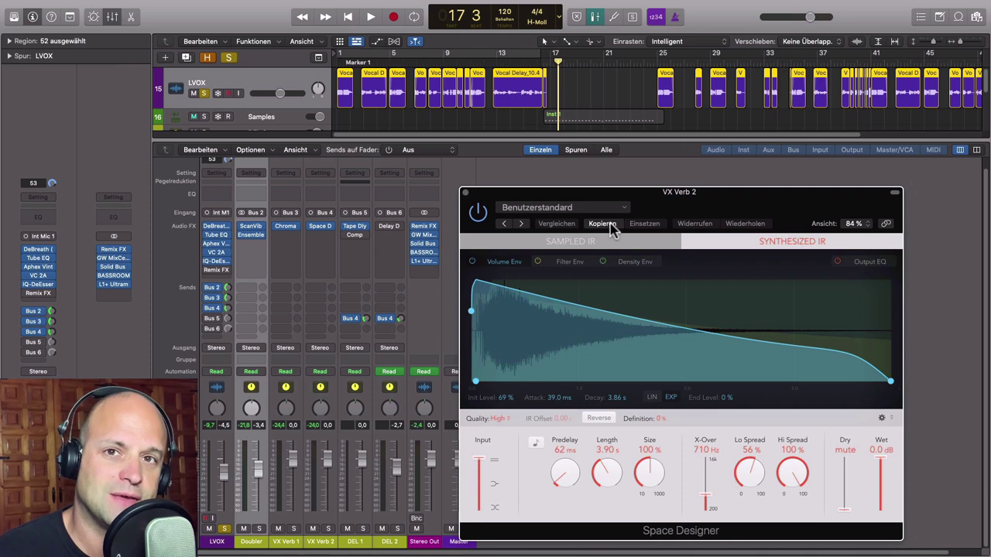
left_click(463, 195)
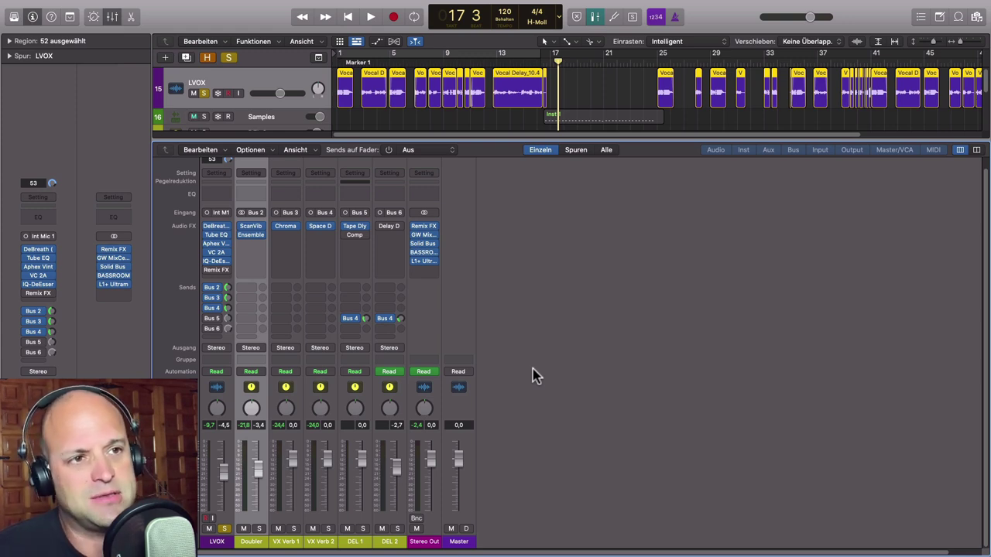
Audition the vocal from about bar 7, select the DEL 1 channel, and open its Tape Delay clear of the delay channels.
left_click(415, 62)
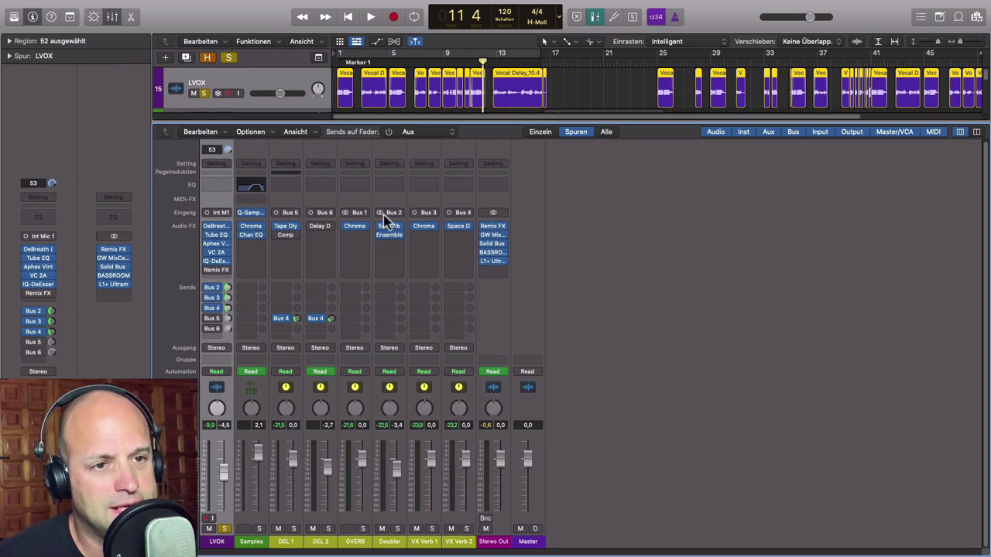
left_click(287, 541)
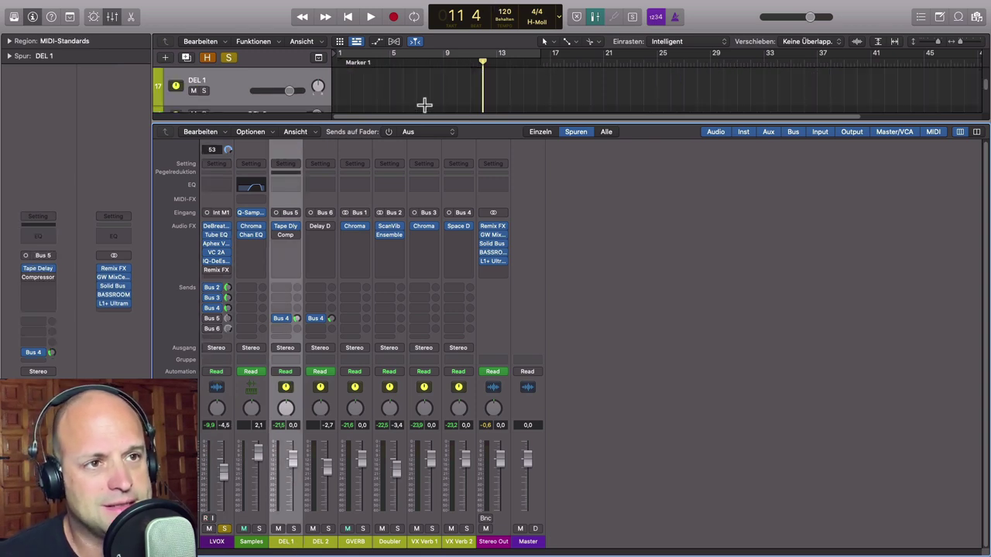
scroll(428, 99, "up", 2)
key("space")
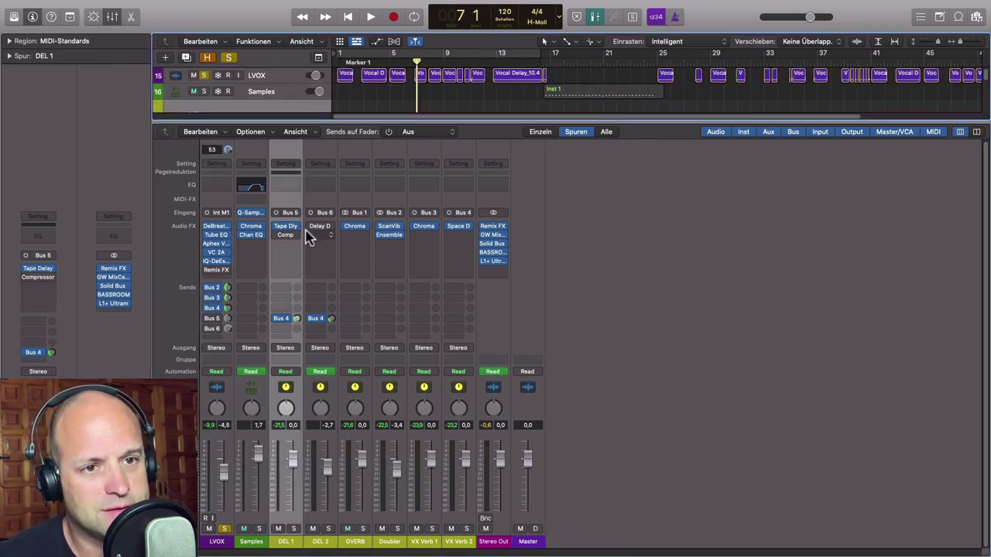
left_click(284, 226)
left_click_drag(629, 158, 754, 174)
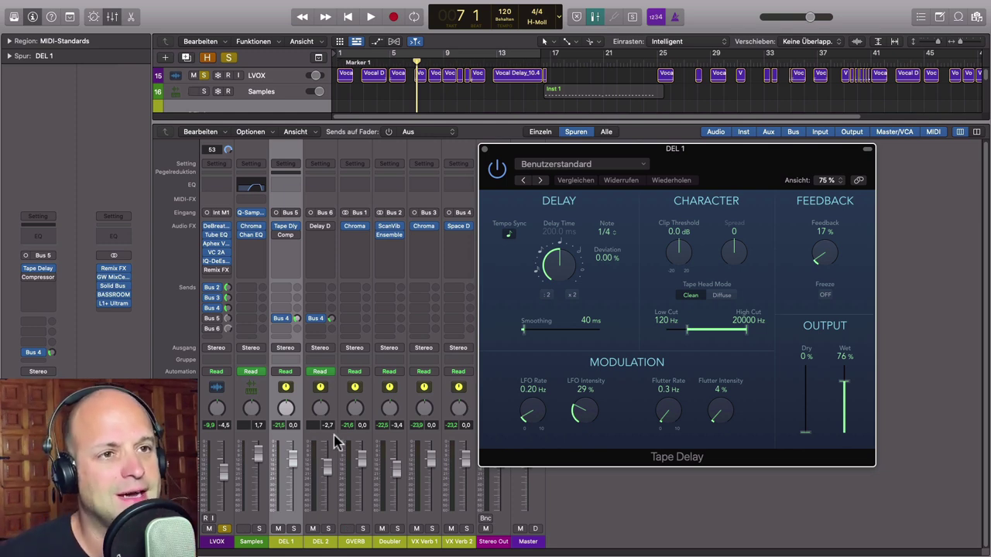
Play the vocal's opening bars while activating LVOX's Bus 5 send to audition DEL 1, and close the Tape Delay window.
left_click(391, 62)
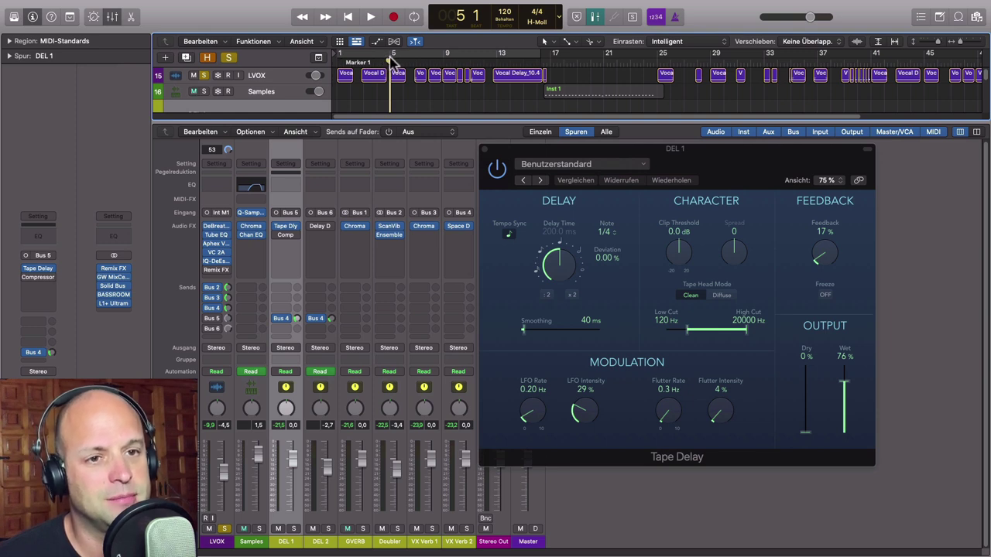
left_click(390, 54)
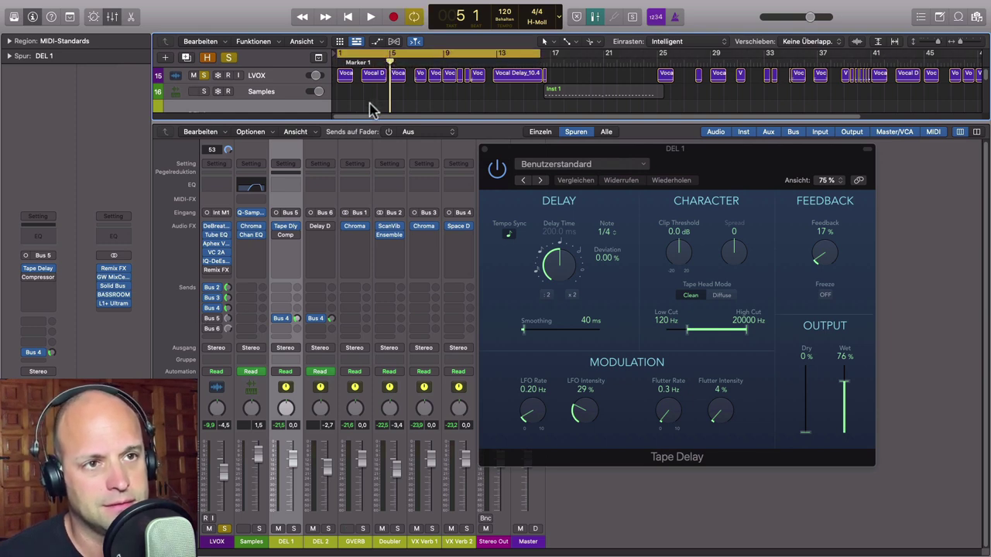
key("space")
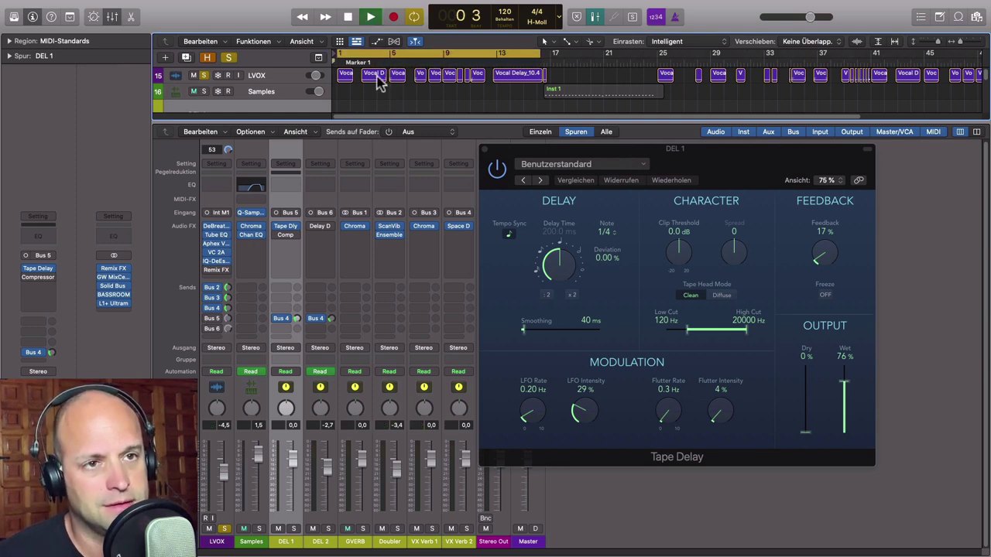
left_click(207, 319)
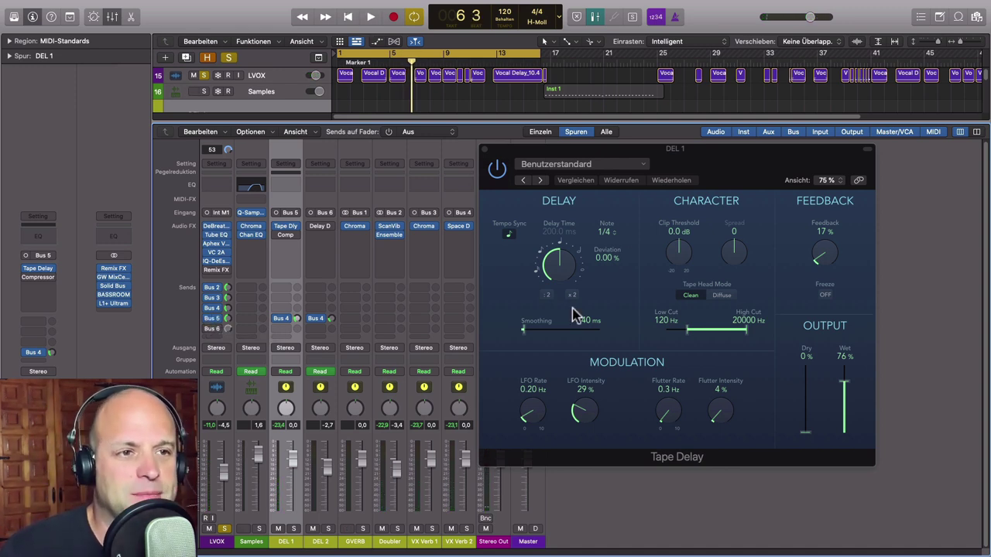
left_click(484, 148)
Select the DEL 2 track, turn off cycle mode, and show the Delay Designer bypass automation in an enlarged tracks area.
left_click_drag(582, 123, 586, 262)
left_click(287, 147)
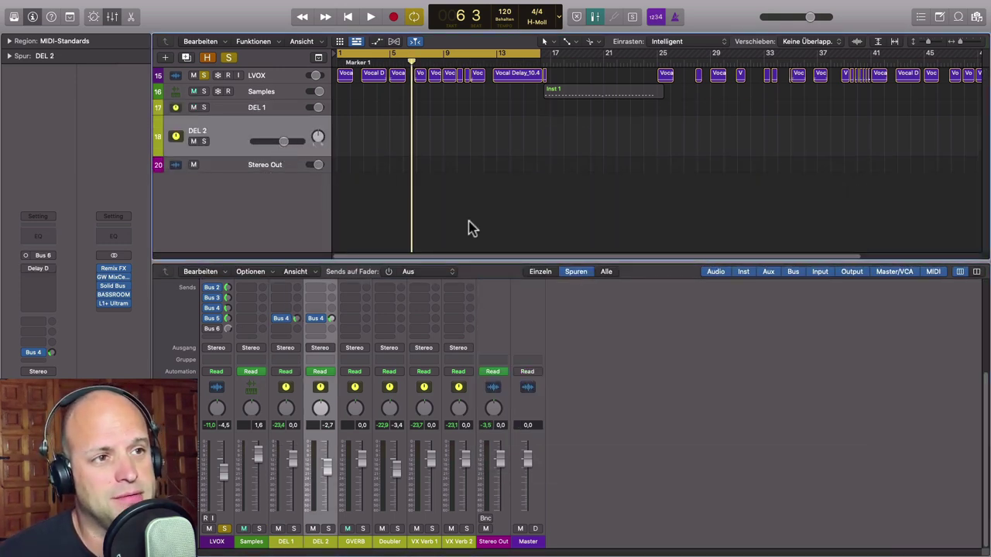
left_click(517, 54)
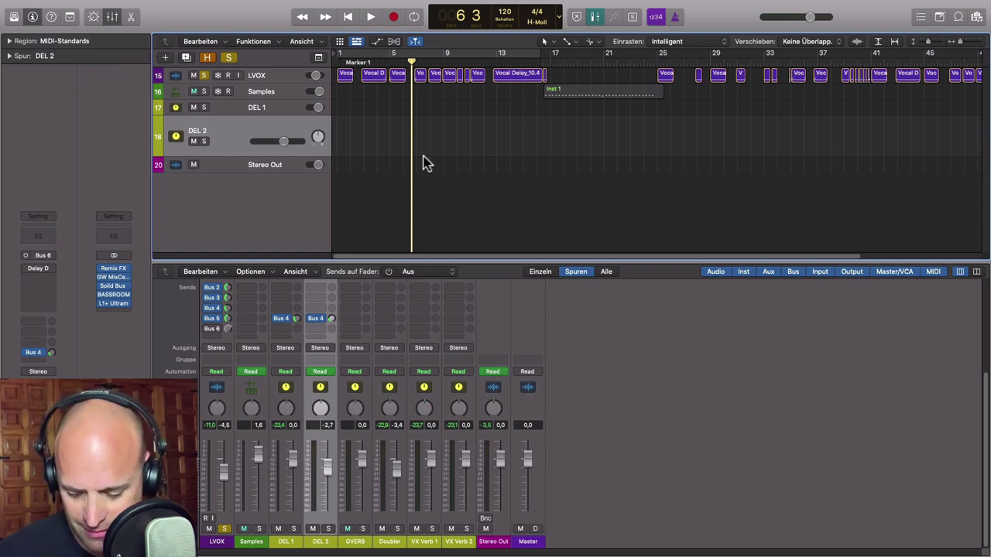
key("a")
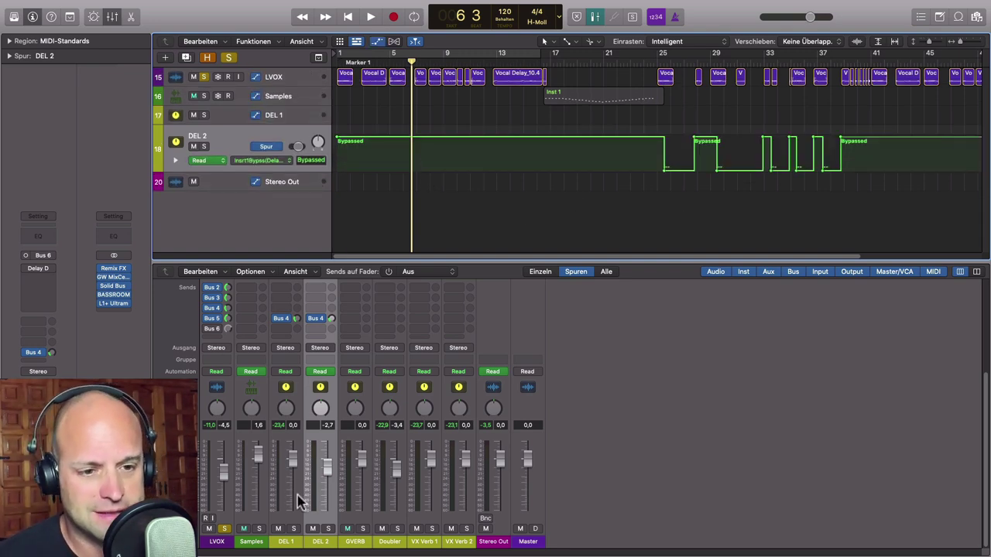
left_click_drag(337, 259, 333, 206)
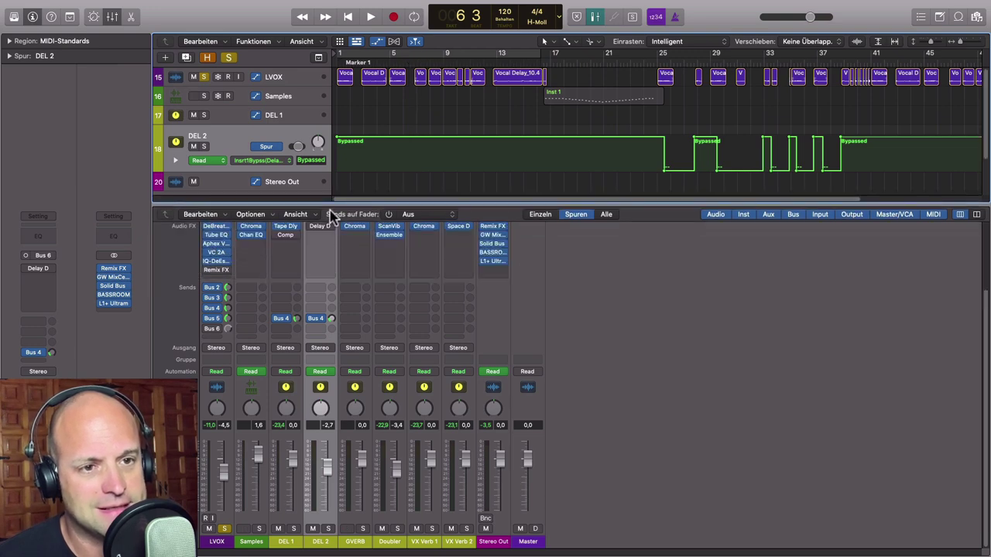
Open DEL 2's Delay Designer and examine its taps in the Cutoff, Reso, Transp and Pan views, returning to Cutoff.
left_click(322, 227)
left_click_drag(656, 171, 691, 229)
left_click(503, 298)
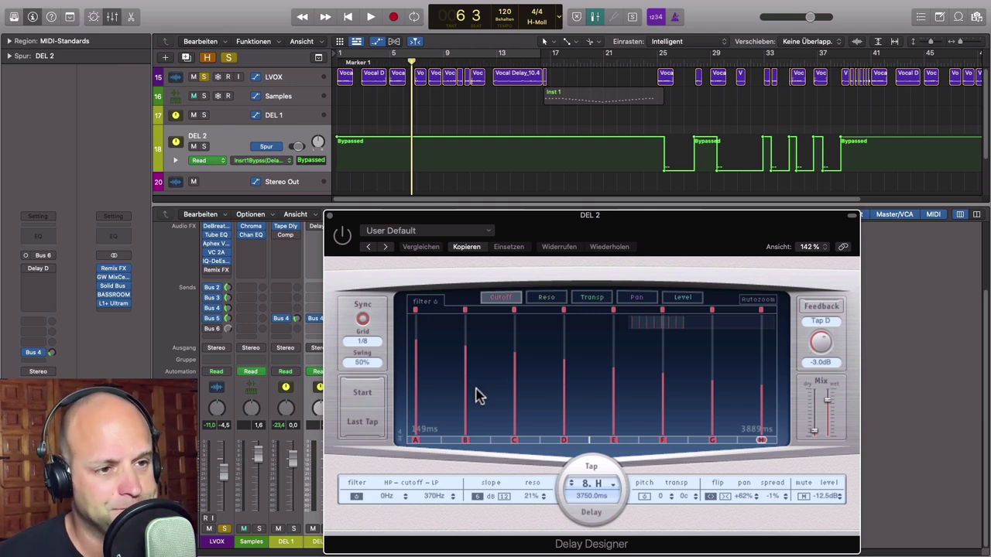
left_click(547, 298)
left_click(586, 300)
left_click(633, 299)
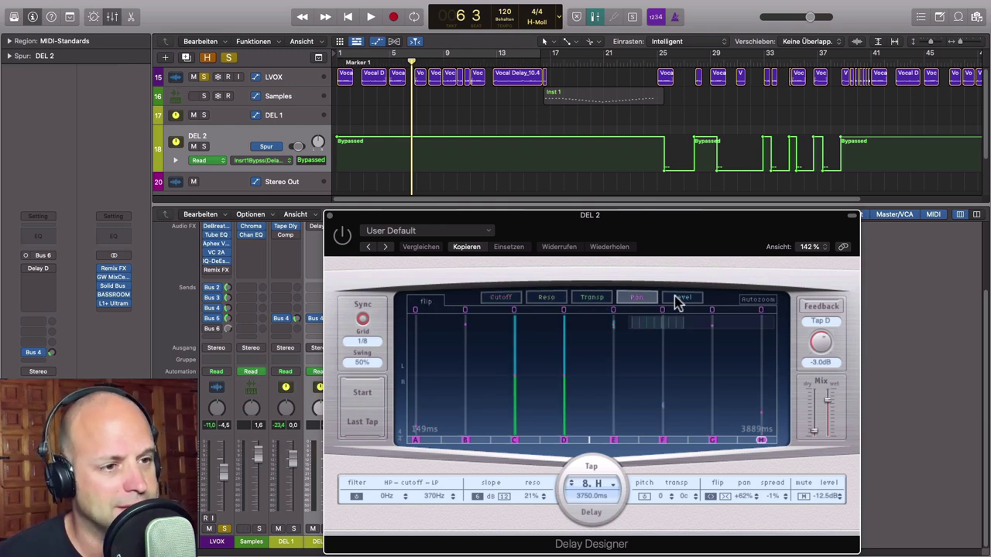
left_click(505, 300)
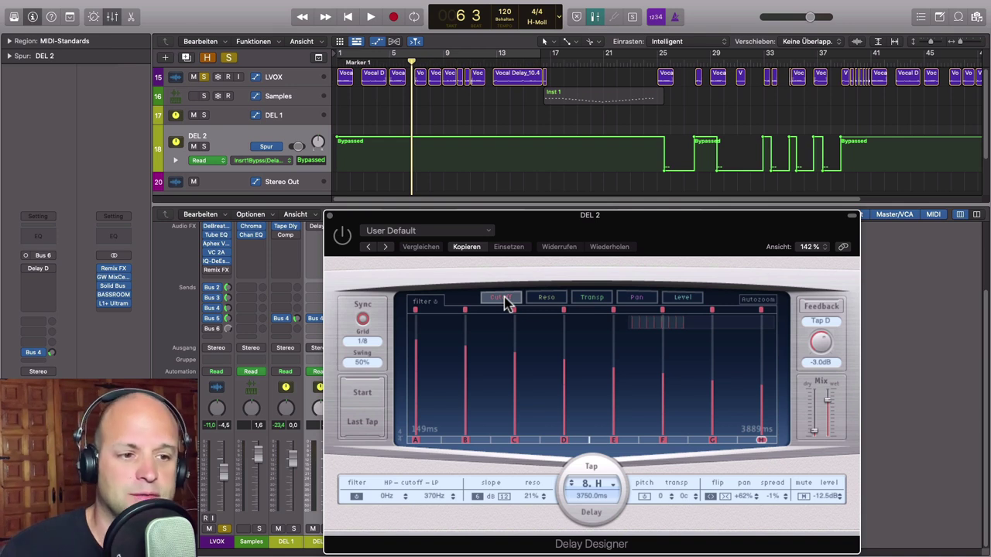
Play the vocal from bar 24 with LVOX's Bus 6 send activated, viewing the Delay Designer's Reso, Transp and Pan pages during playback.
left_click_drag(715, 243, 714, 229)
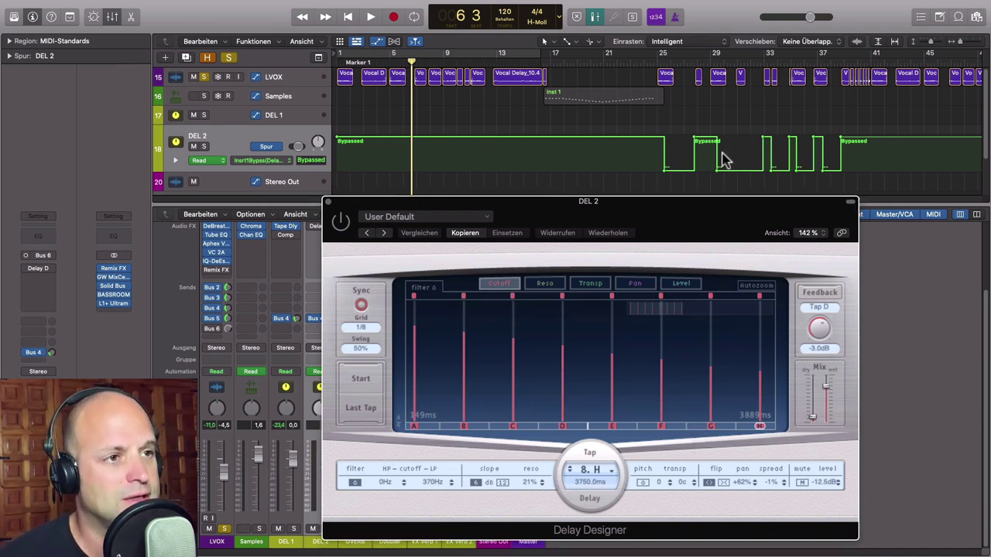
left_click(645, 60)
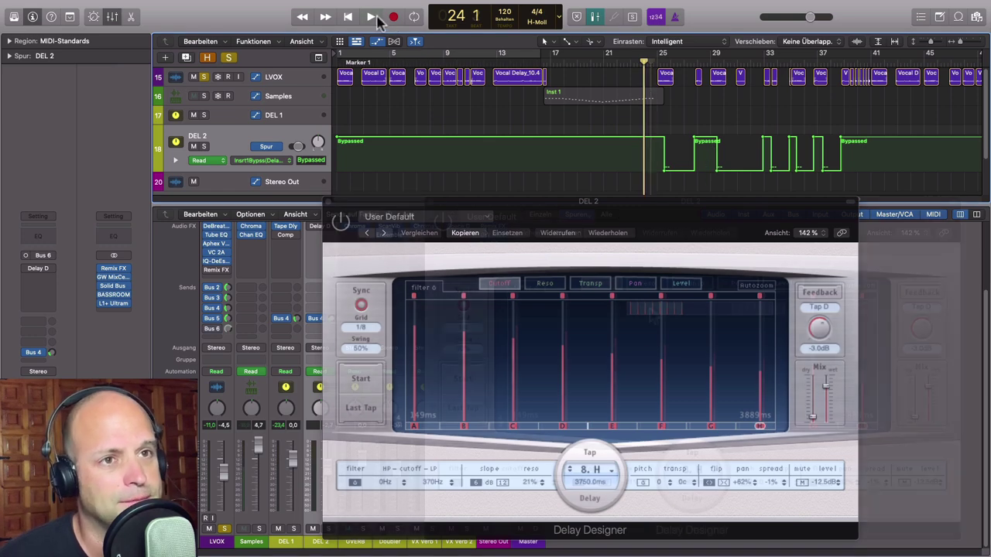
key("space")
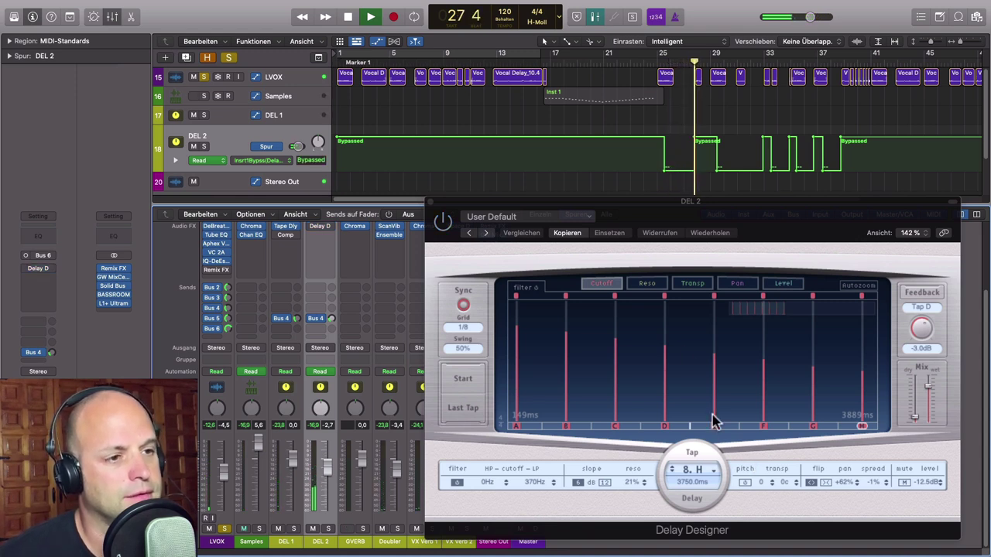
left_click(647, 285)
left_click(694, 284)
left_click(739, 285)
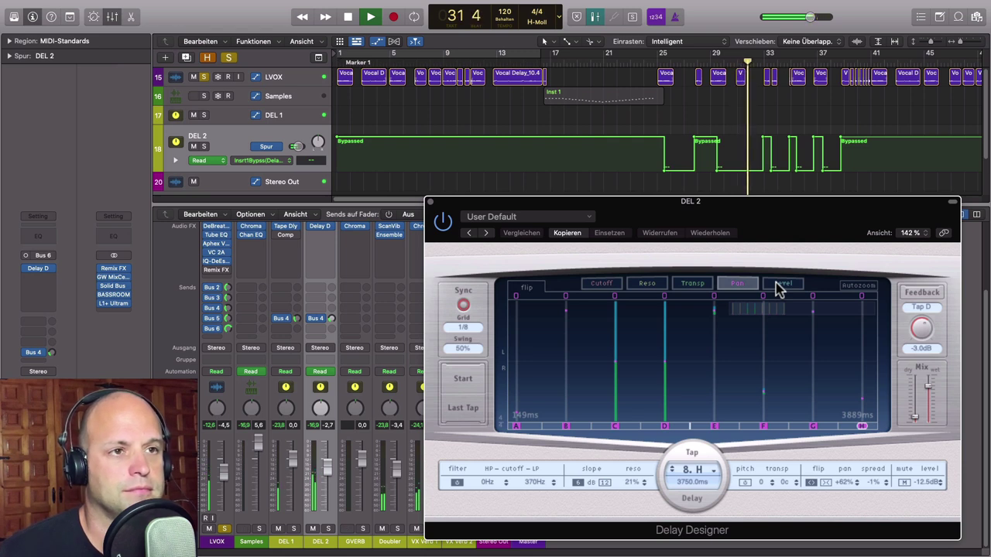
key("space")
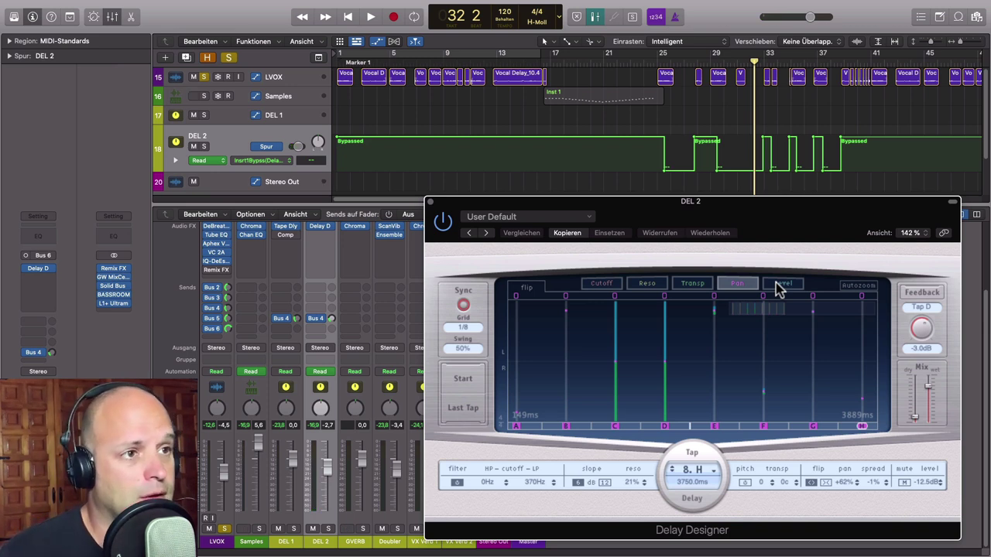
With playback stopped, review the Delay Designer taps' cutoff, resonance, transposition, pan and level settings one after another.
left_click(594, 284)
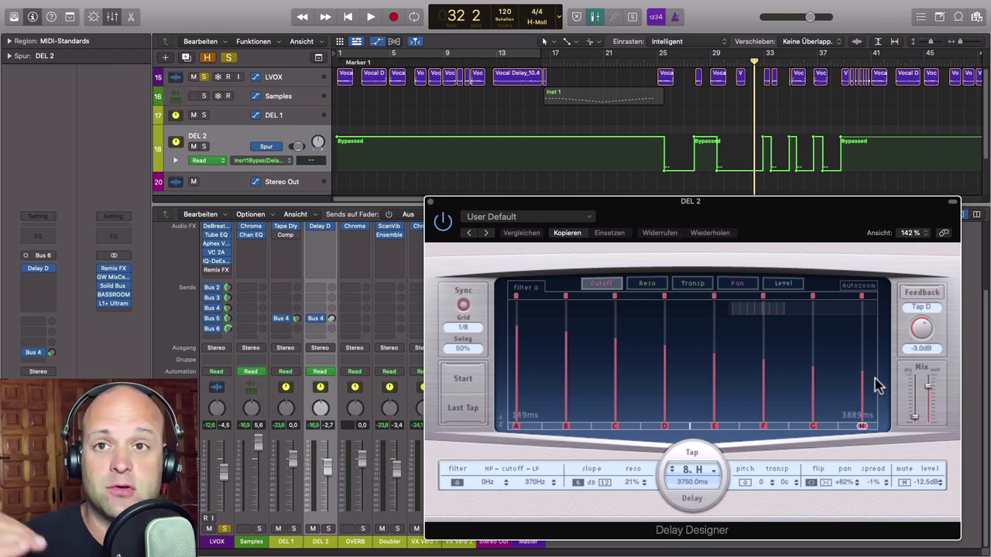
left_click(647, 284)
left_click(695, 284)
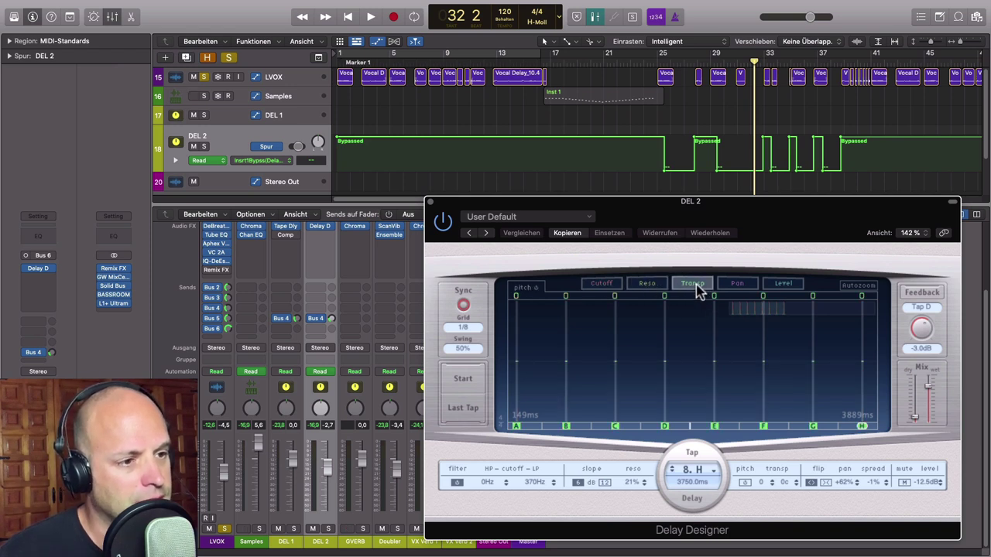
left_click(741, 285)
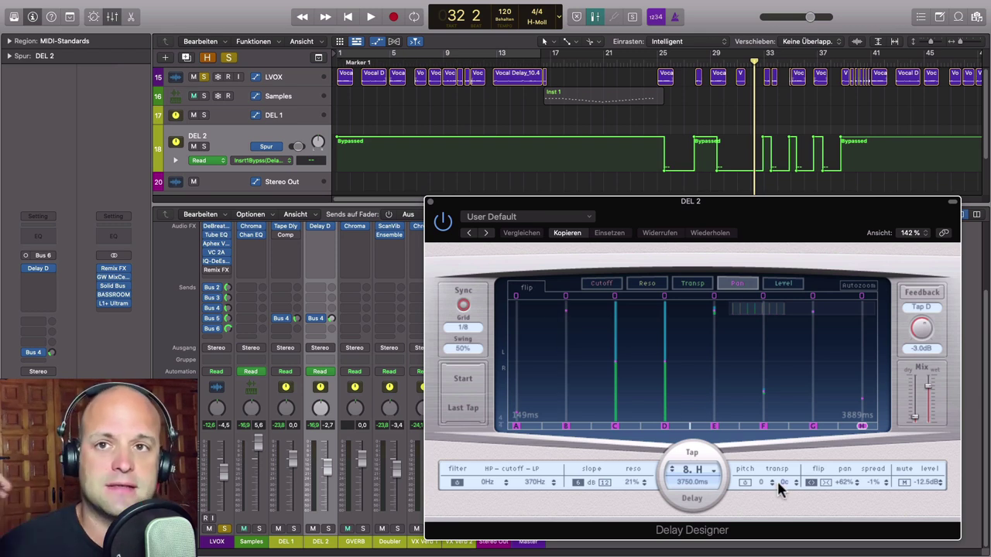
left_click(784, 284)
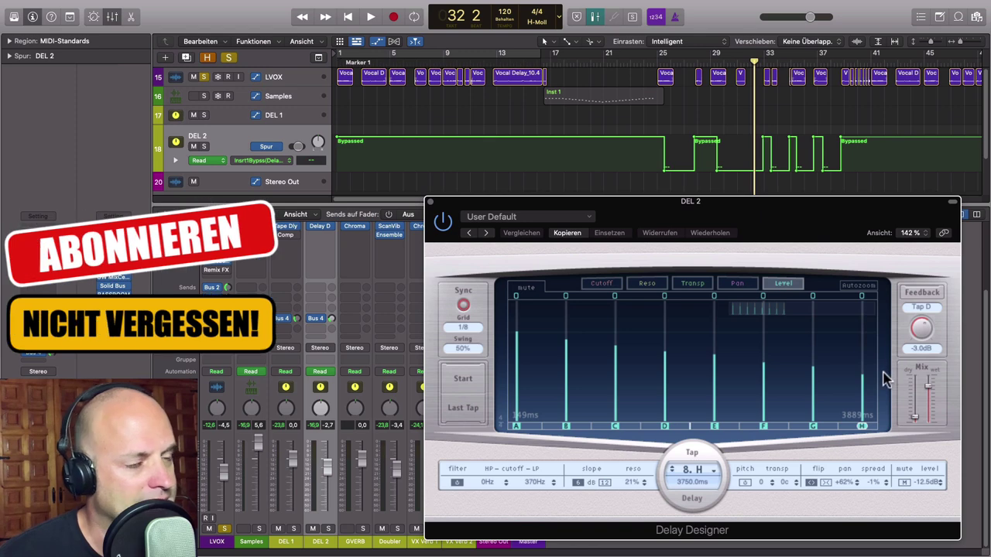
Close the Delay Designer and hide the track automation and the mixer.
left_click(431, 201)
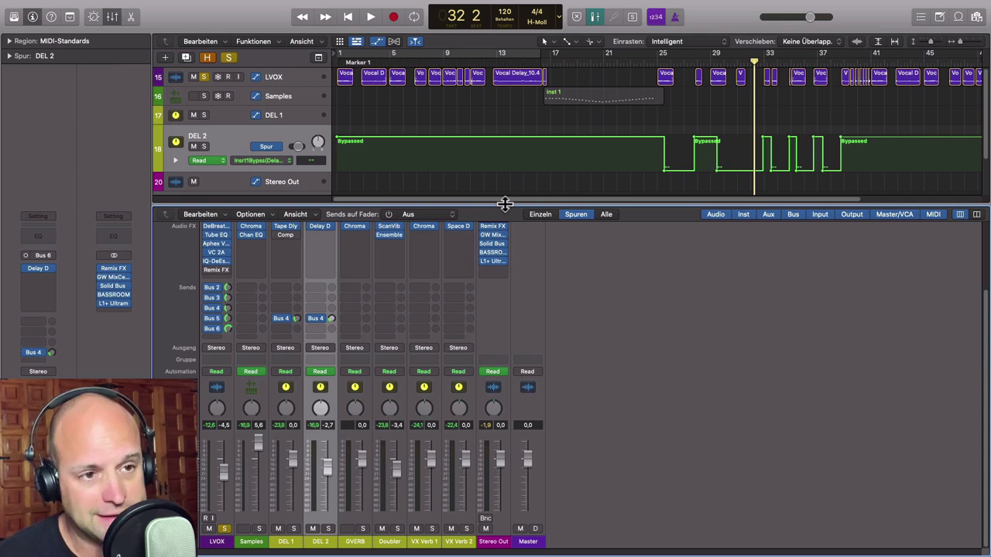
key("a")
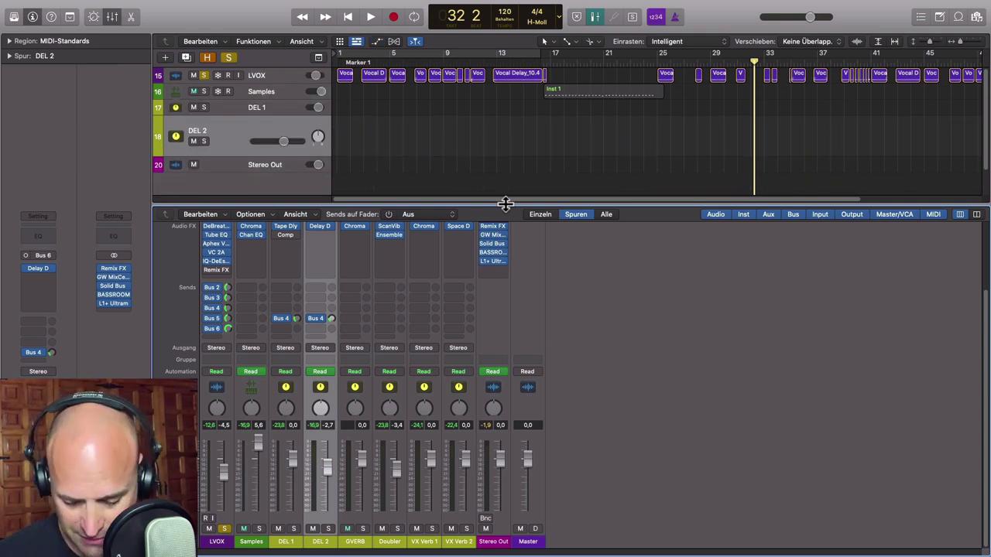
key("x")
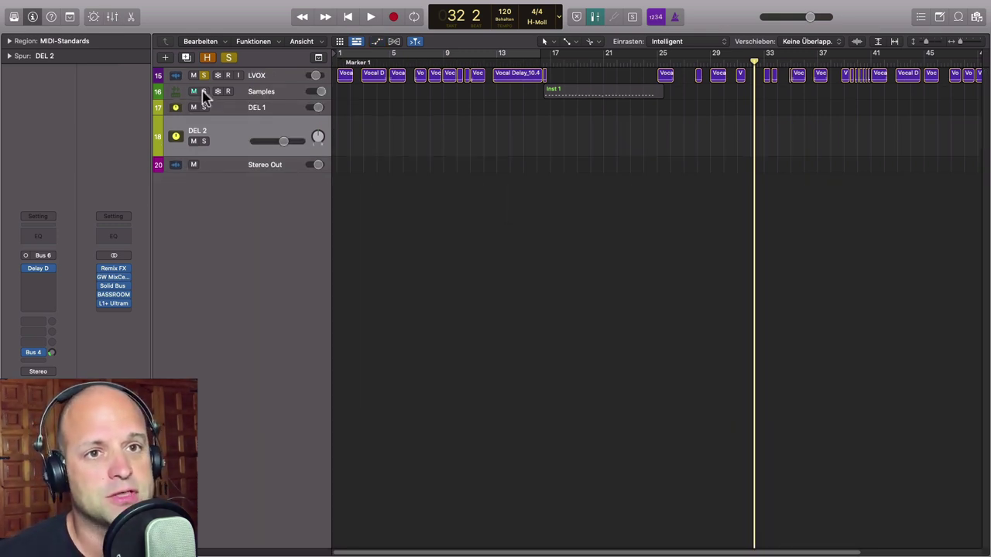
Solo and select the Samples track, and play its Inst 1 region starting from bar 15.
left_click(204, 91)
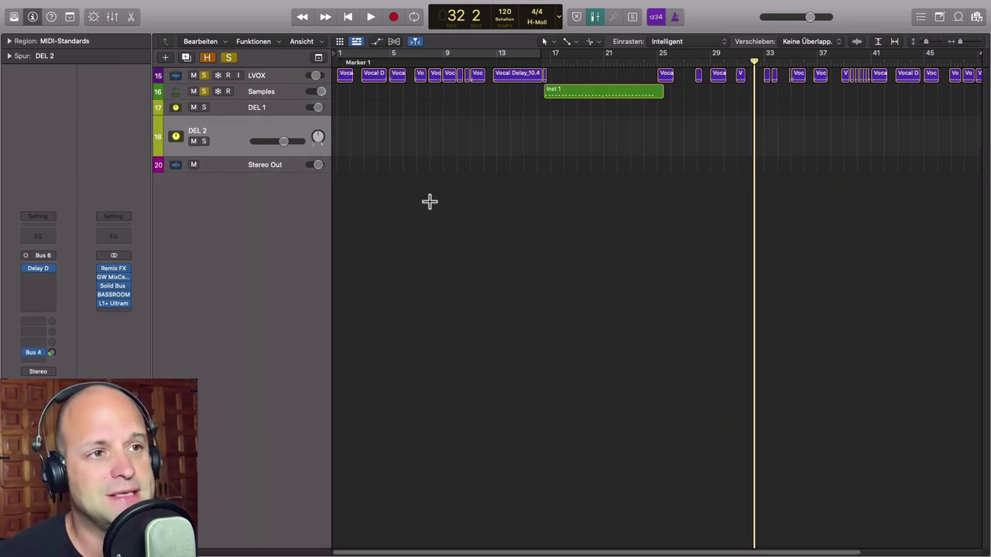
left_click(157, 96)
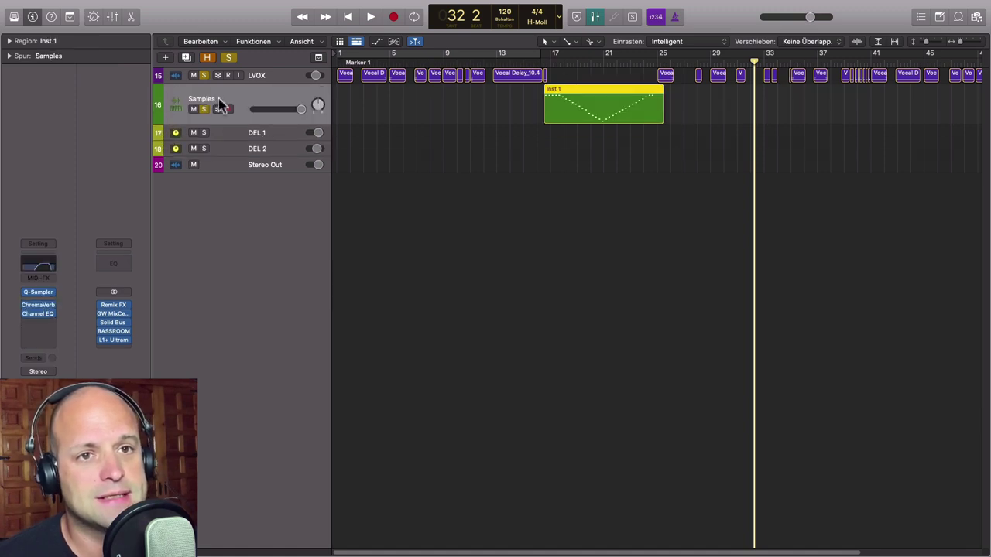
left_click(524, 63)
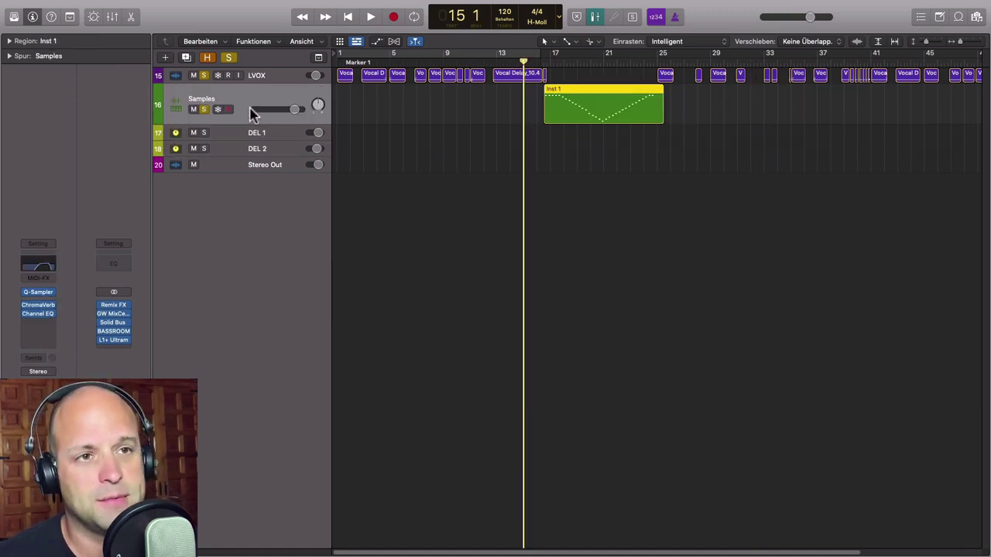
key("space")
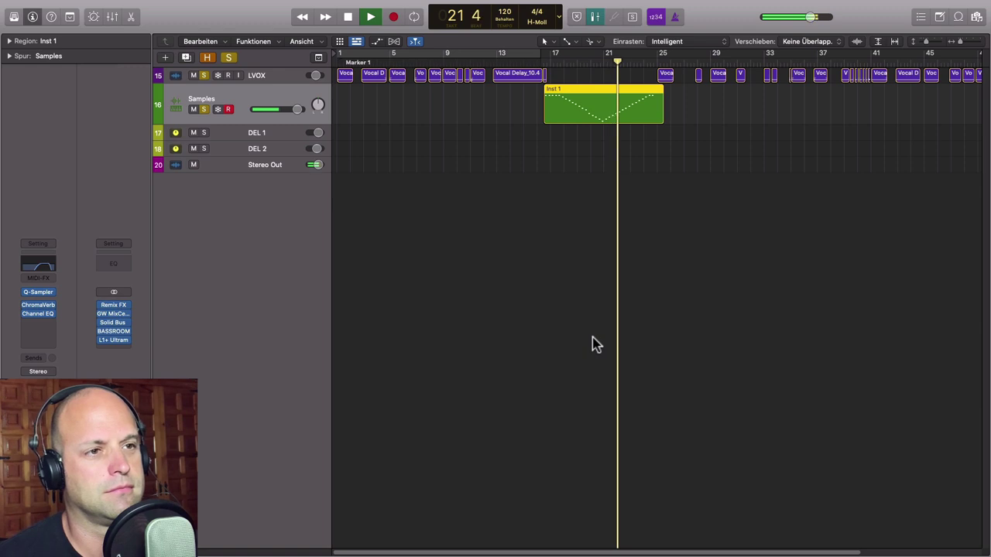
key("space")
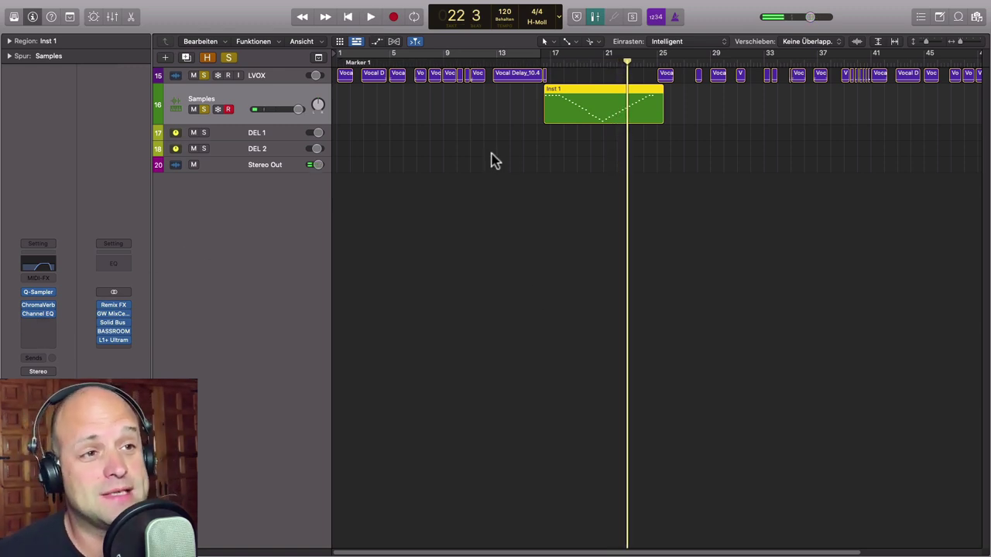
Zoom in on the vocal's end before bar 17 and select the short Vocal Delay_10.46 region.
left_click_drag(531, 73, 586, 122)
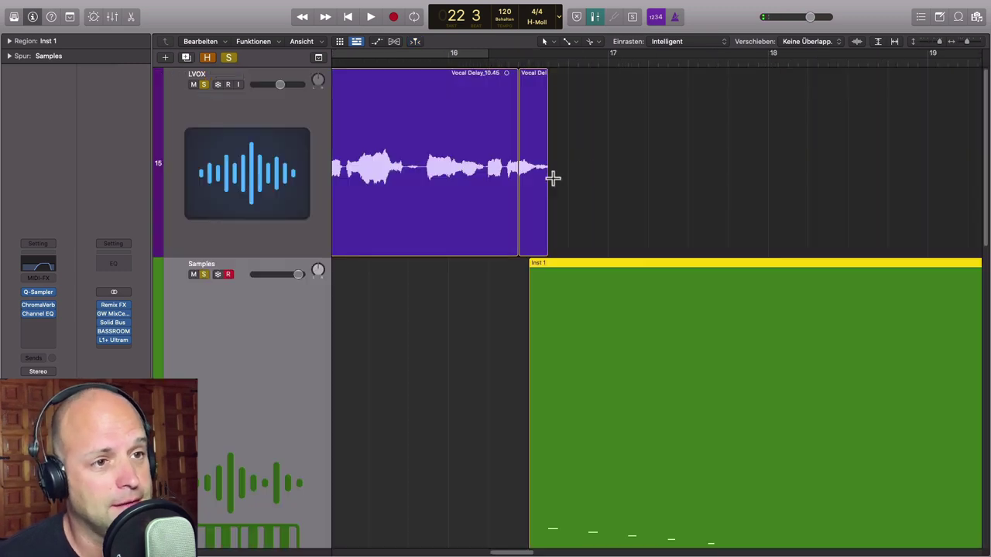
left_click(546, 91)
left_click(531, 84)
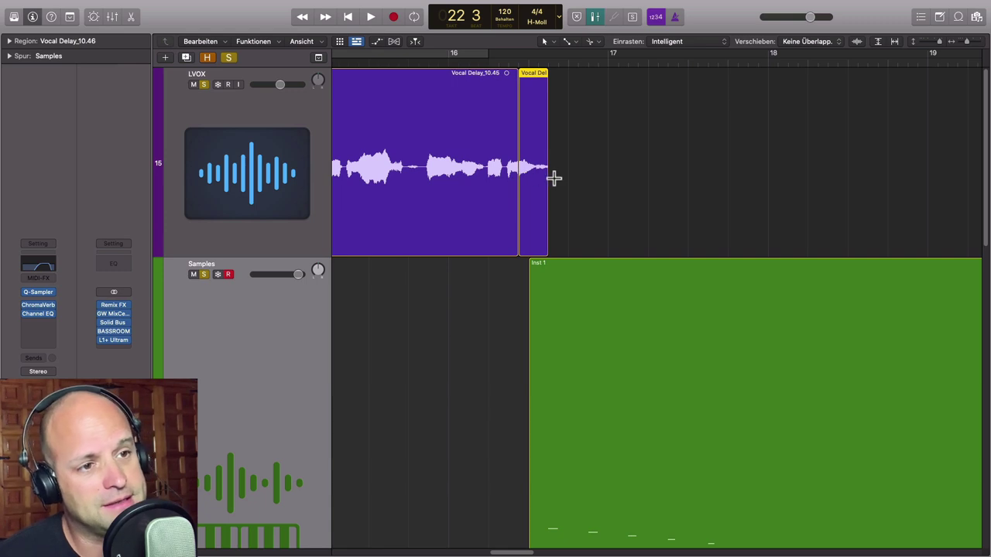
View the vocal snippet in the Samples track's Quick Sampler, close it, and play the transition into Inst 1 from bar 16.
left_click(42, 293)
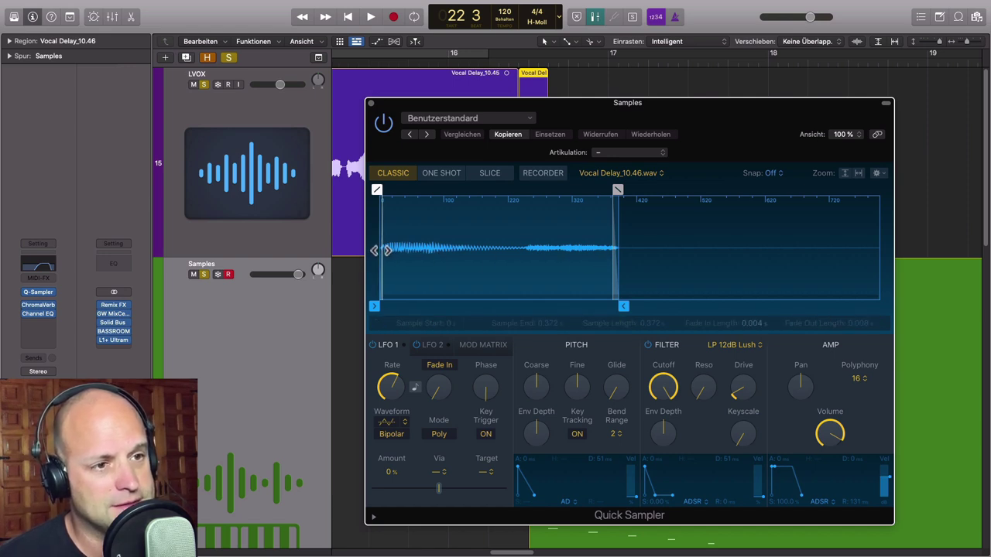
left_click(371, 102)
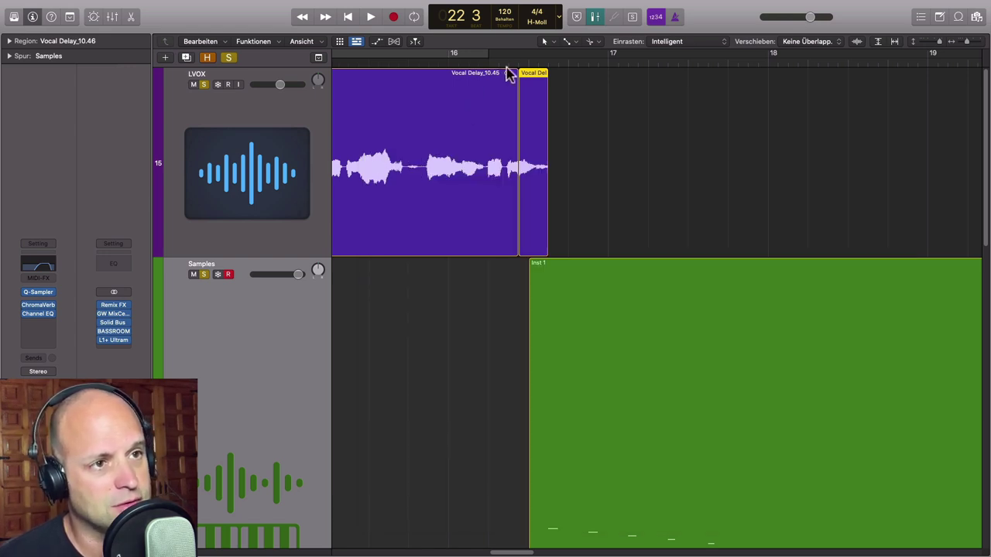
key("space")
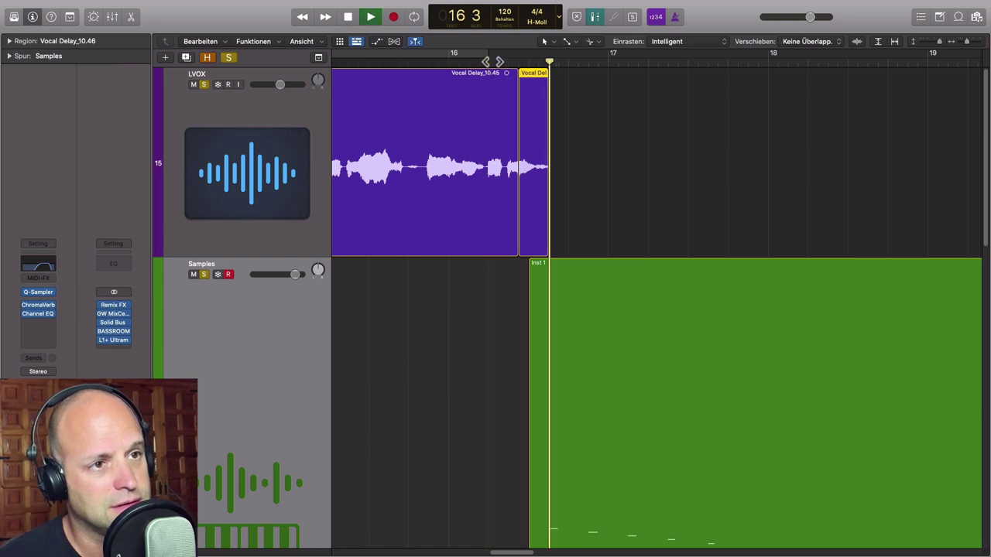
key("space")
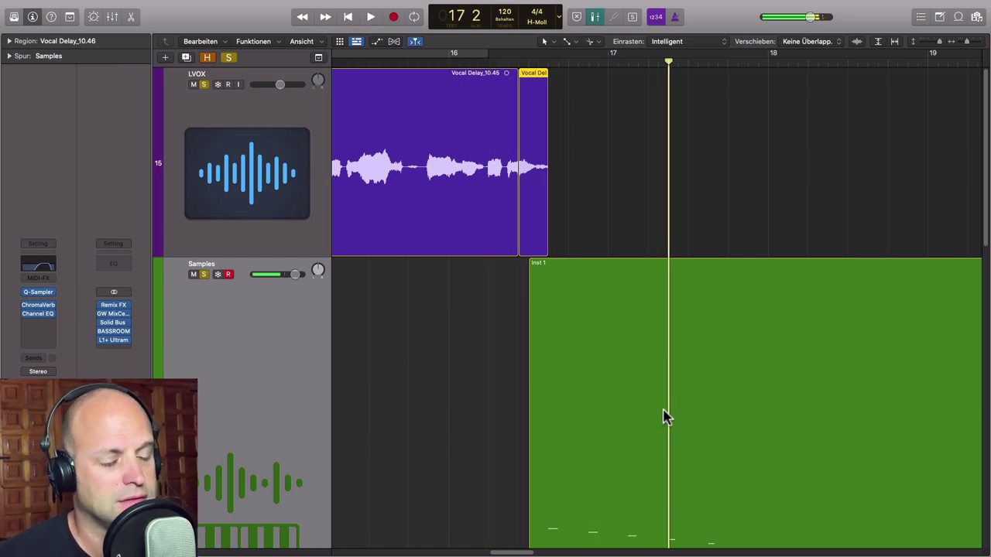
Open the Inst 1 region in the Piano Roll, examine its descending and ascending notes, and close the editor.
scroll(672, 408, "down", 4)
scroll(693, 396, "up", 3)
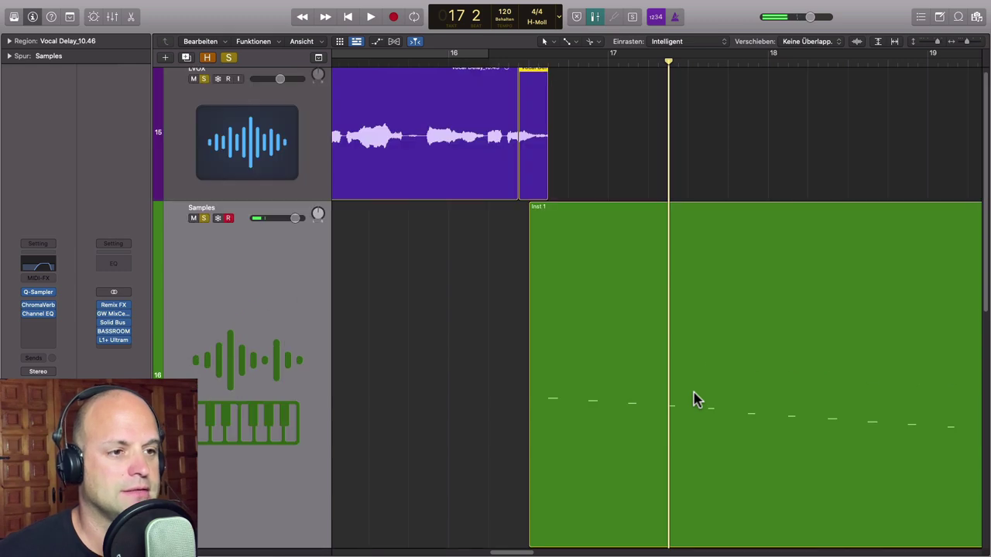
scroll(704, 397, "down", 1)
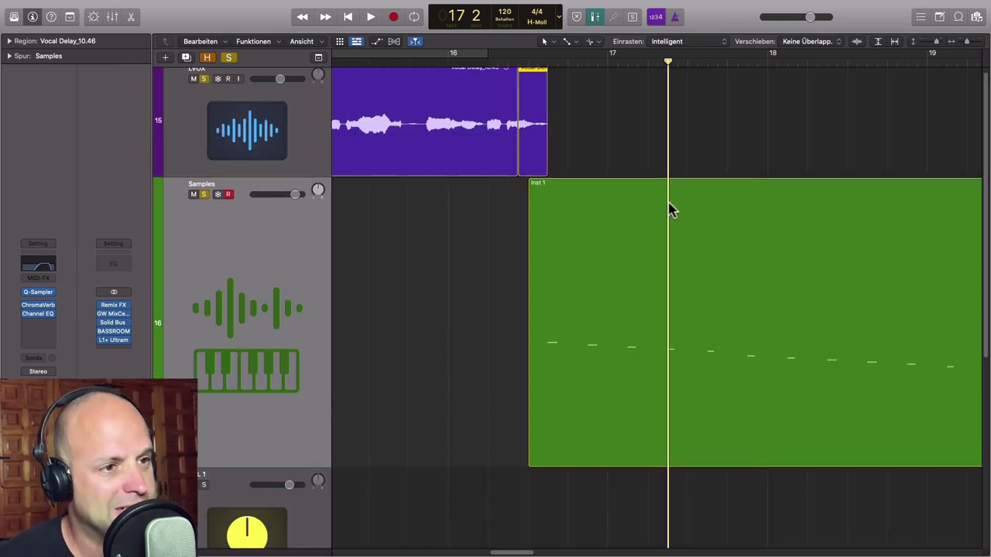
left_click(639, 209)
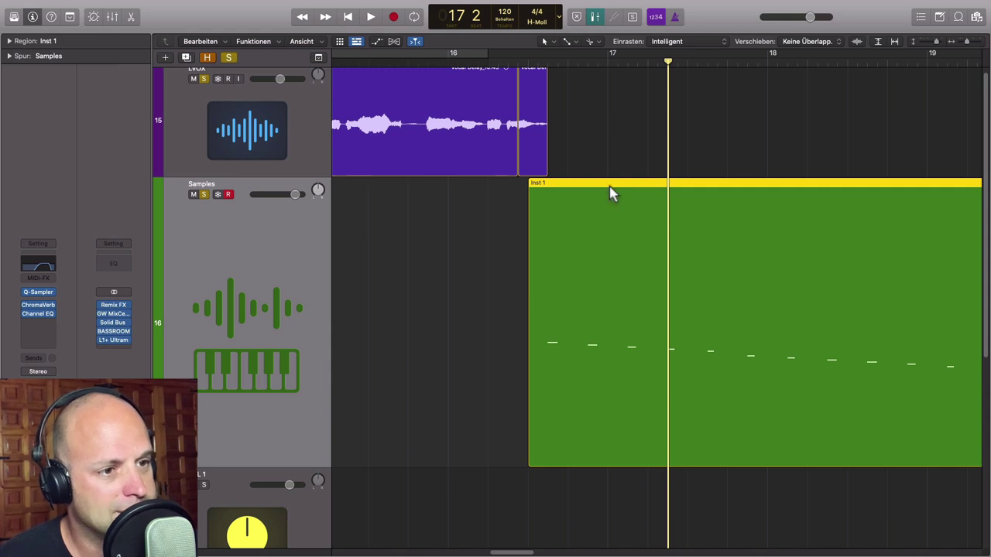
double_click(611, 193)
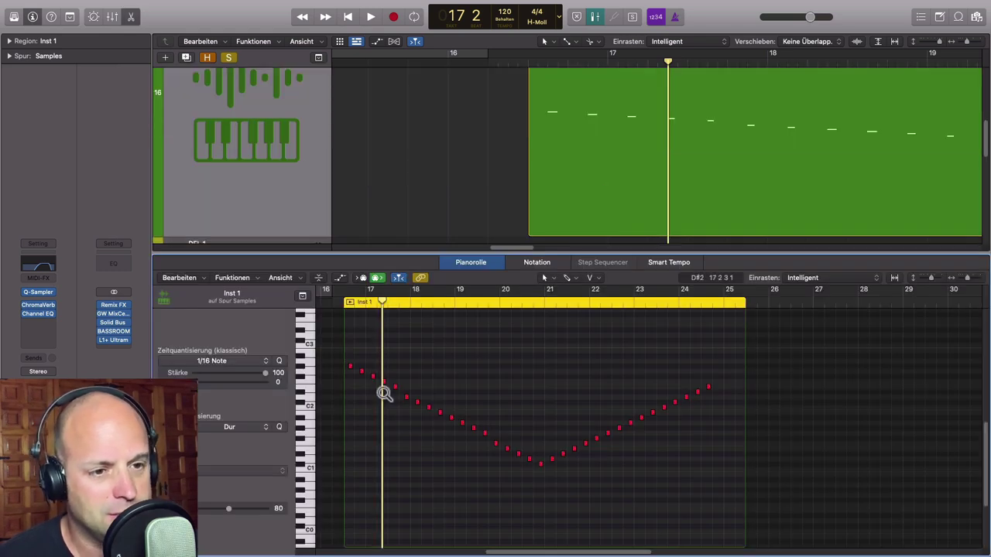
scroll(384, 393, "up", 2)
scroll(504, 444, "left", 2)
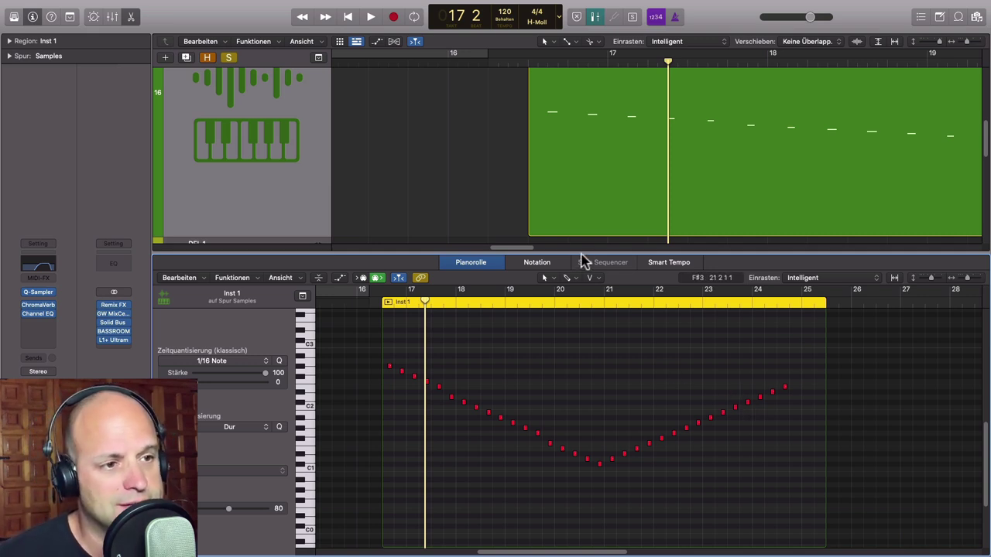
left_click_drag(580, 254, 641, 550)
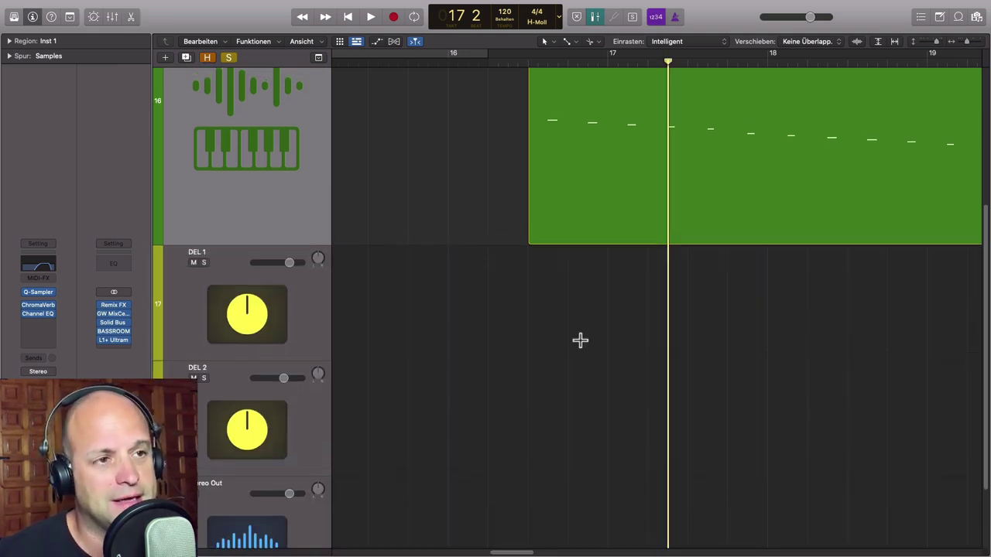
Turn off all track solos and play the full mix from bar 16 through the Inst 1 region to bar 25.
scroll(570, 355, "up", 5)
scroll(549, 349, "down", 5)
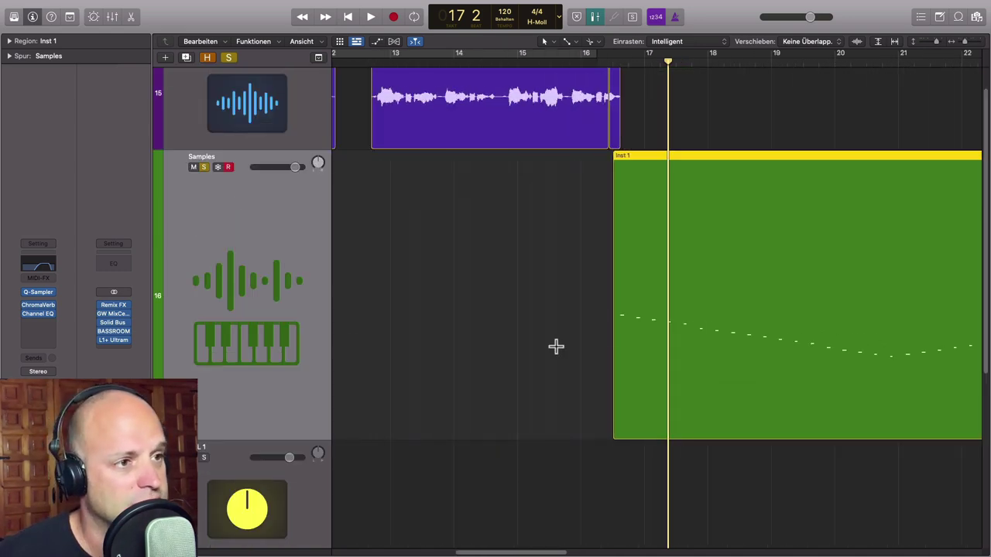
scroll(555, 348, "down", 3)
scroll(769, 365, "down", 2)
scroll(765, 376, "right", 2)
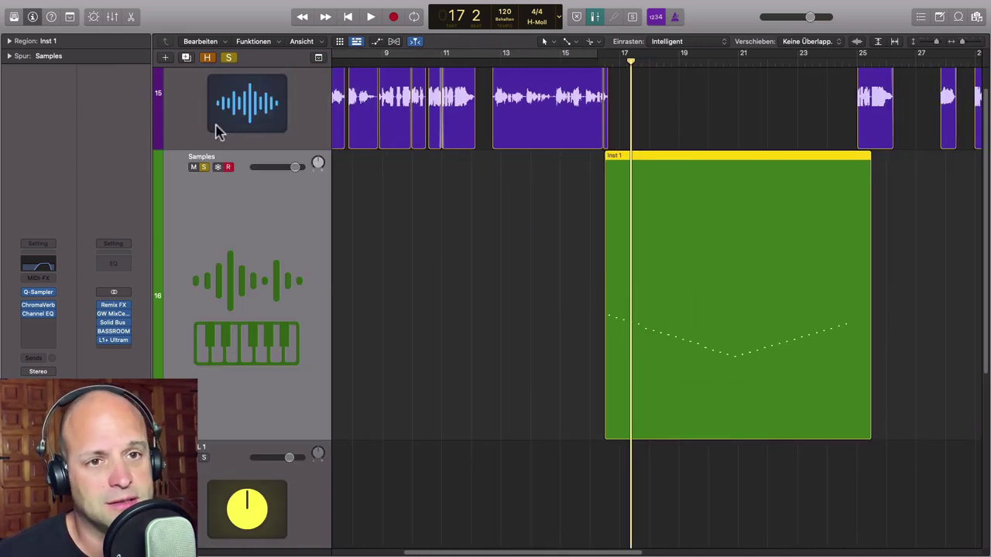
left_click(203, 168)
left_click(229, 58)
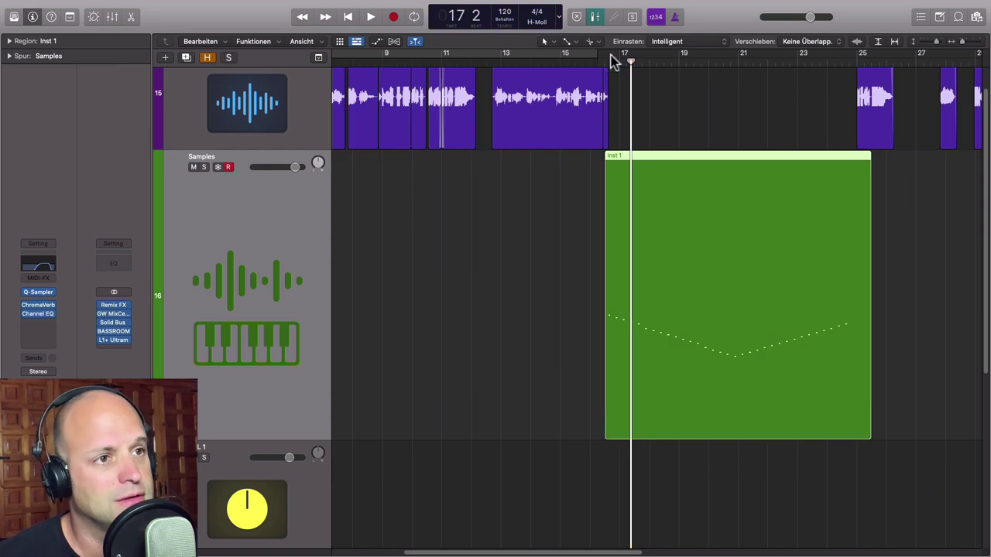
double_click(586, 59)
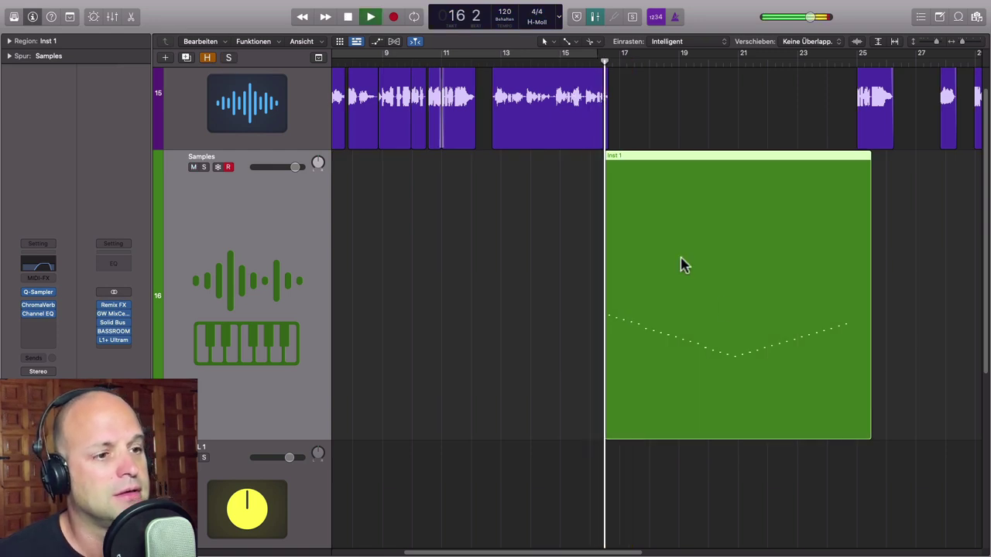
scroll(745, 398, "right", 3)
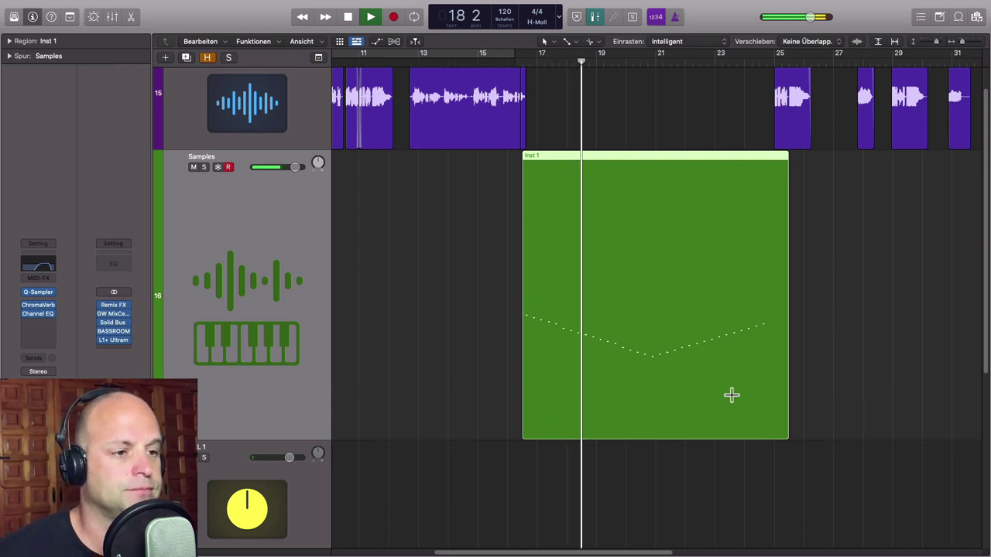
scroll(731, 396, "right", 1)
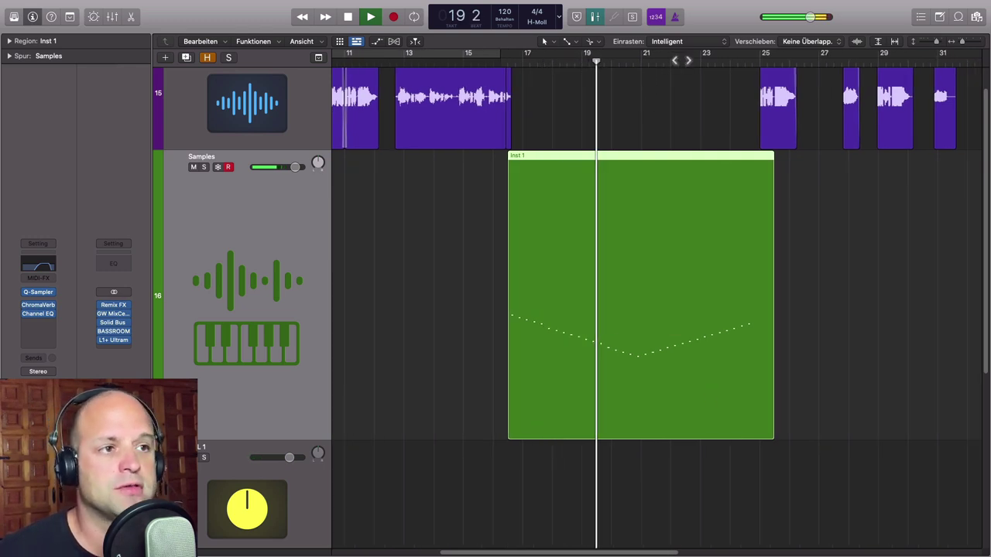
scroll(780, 327, "right", 4)
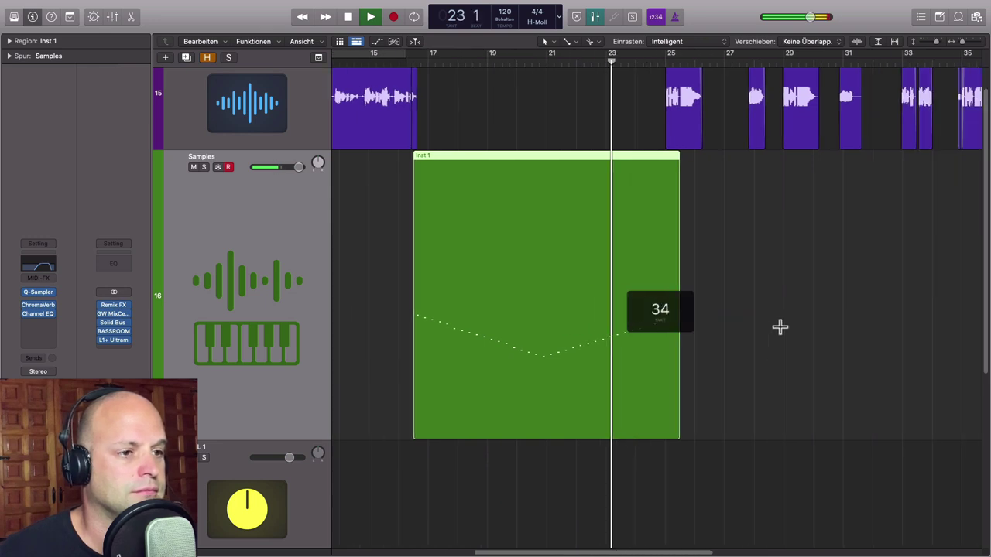
scroll(761, 319, "down", 3)
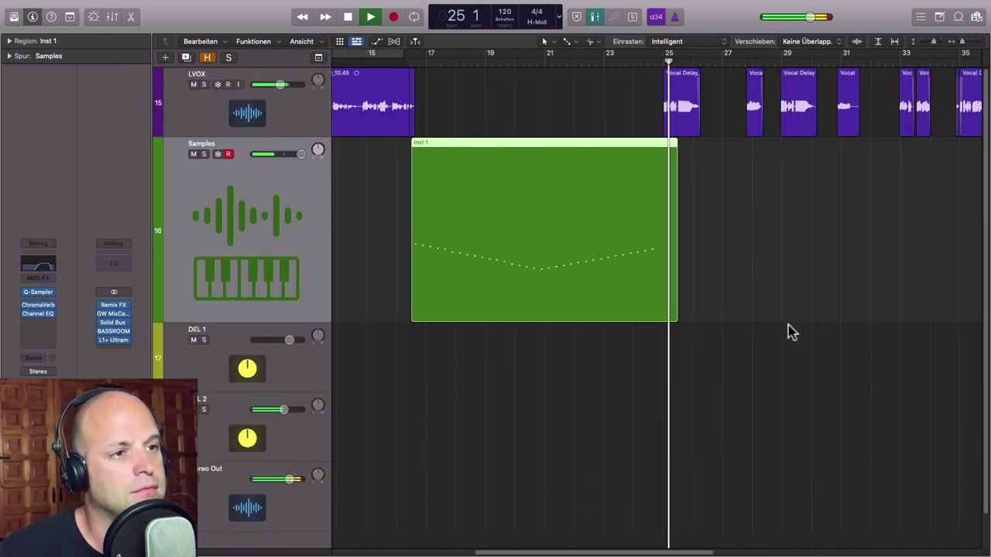
key("space")
Select the LVOX track, zoom in on the chopped vocal slices before bar 35, and play the full mix from 34 2.
scroll(679, 287, "right", 6)
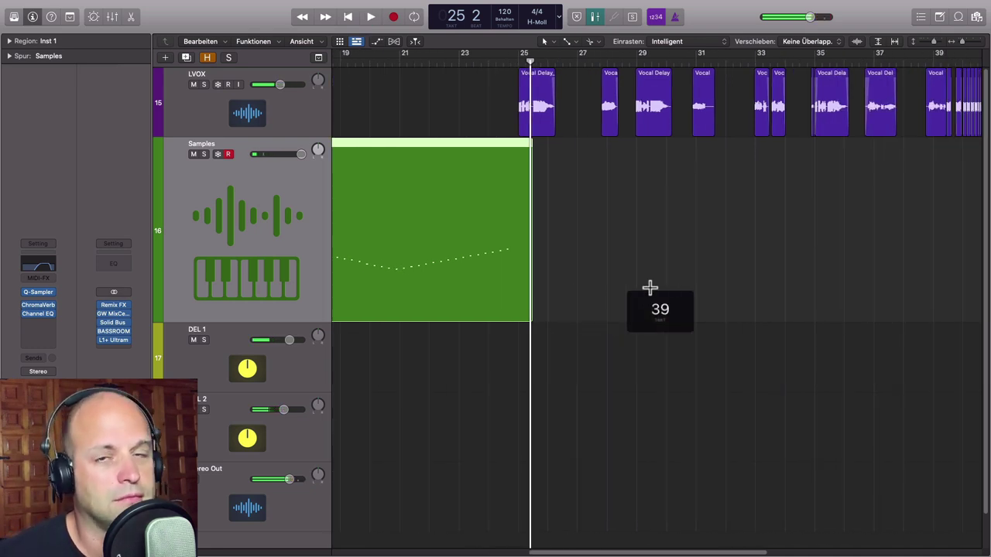
scroll(633, 296, "down", 4)
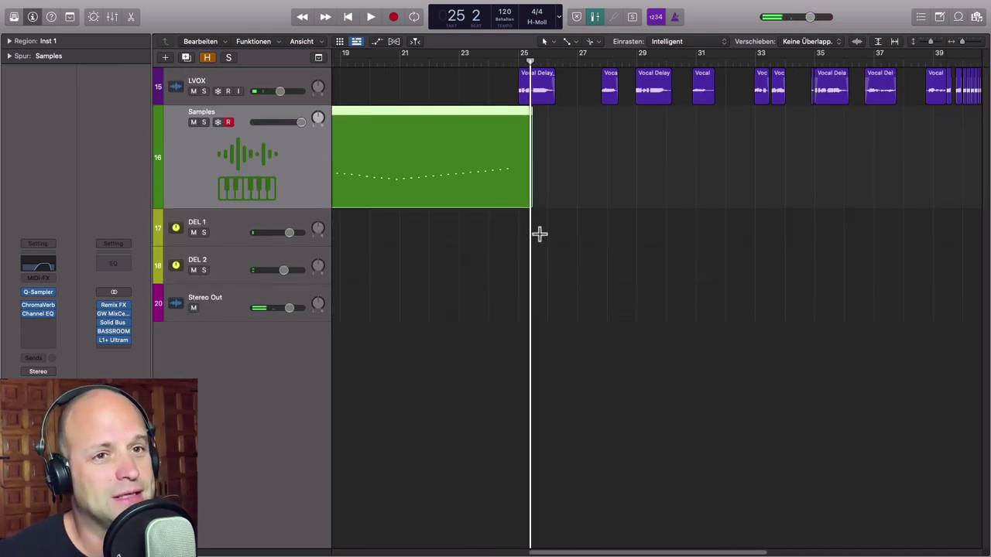
left_click(323, 75)
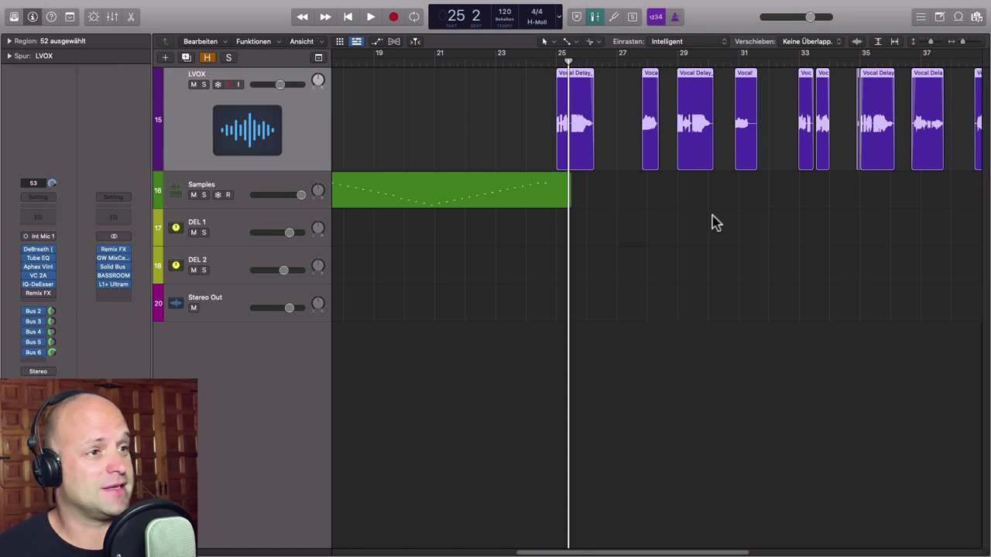
scroll(710, 222, "right", 10)
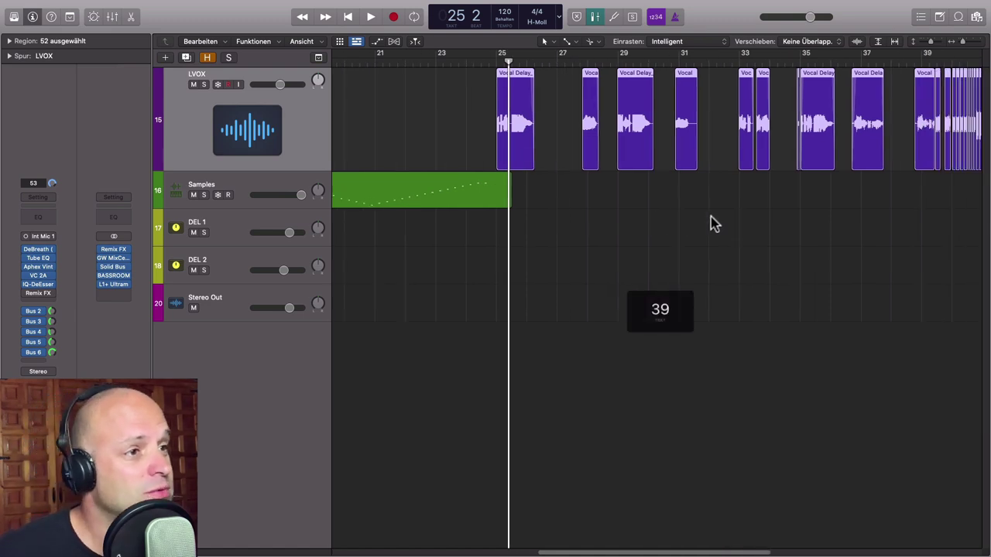
left_click_drag(582, 79, 697, 255)
scroll(538, 353, "down", 4)
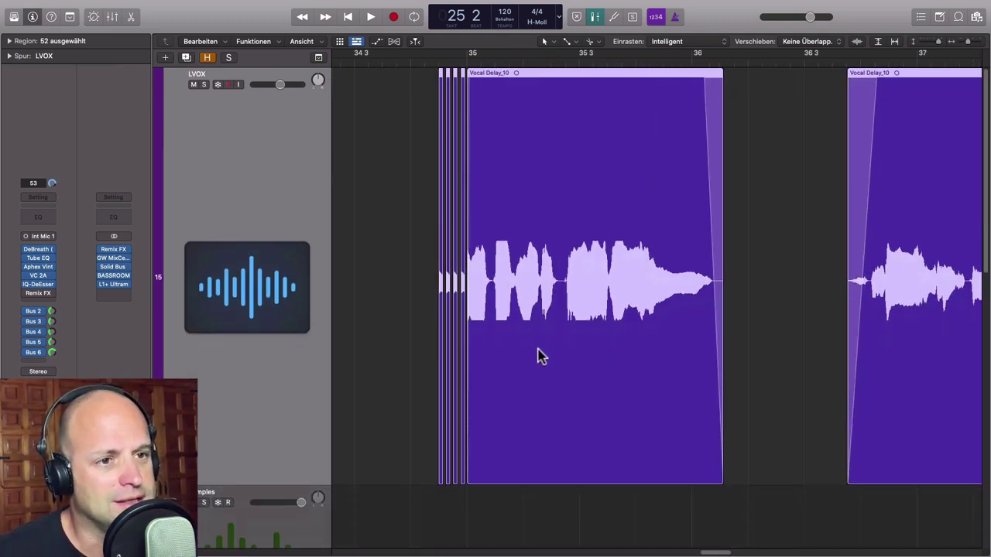
scroll(507, 338, "left", 2)
left_click(386, 58)
left_click(442, 111)
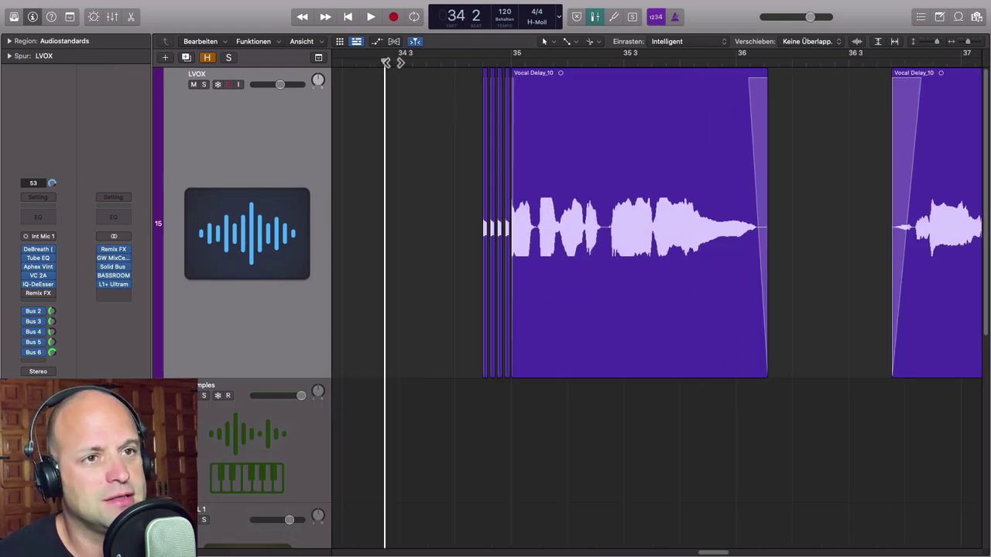
key("space")
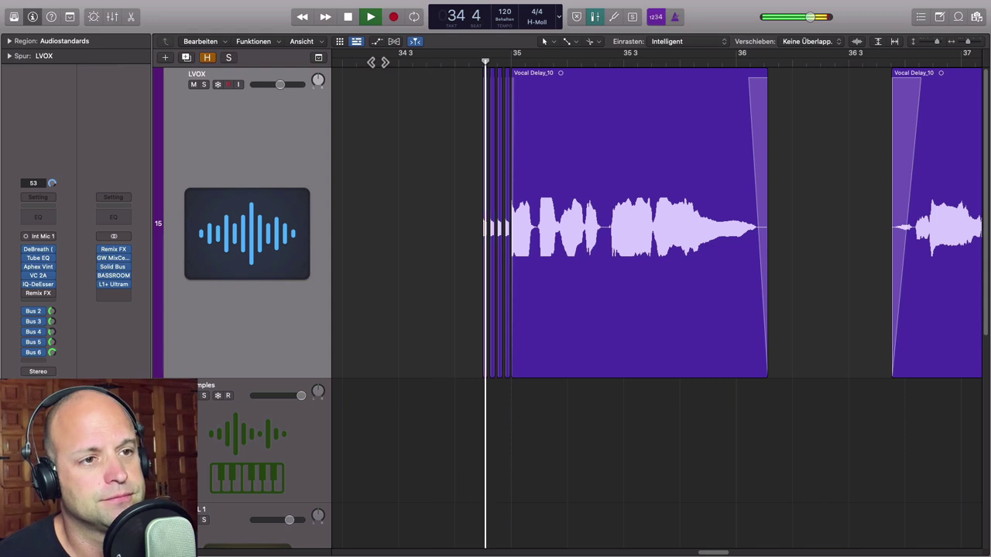
Solo the LVOX track, play the chopped vocal slices into bar 35 from about 34 3, and turn the solo off.
key("space")
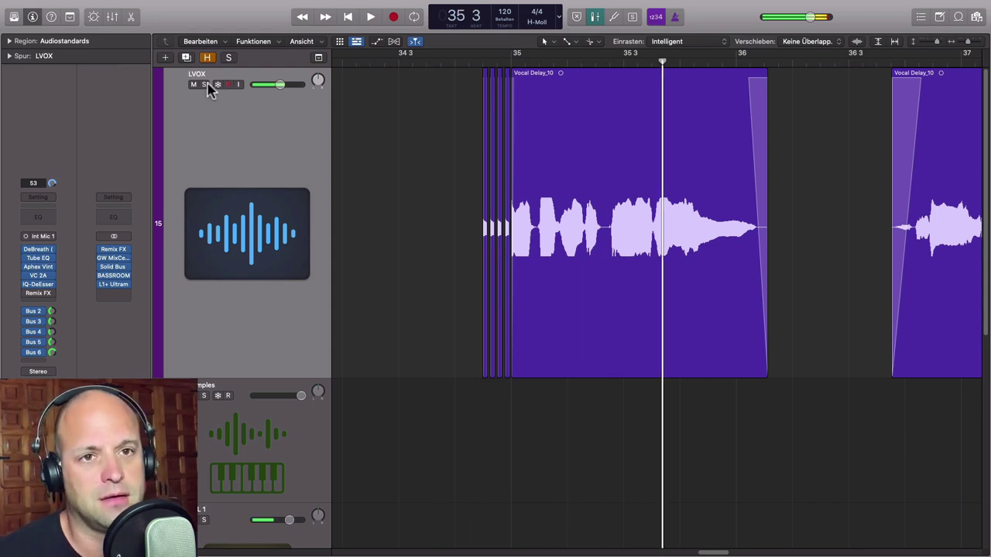
left_click(204, 84)
left_click(411, 61)
key("space")
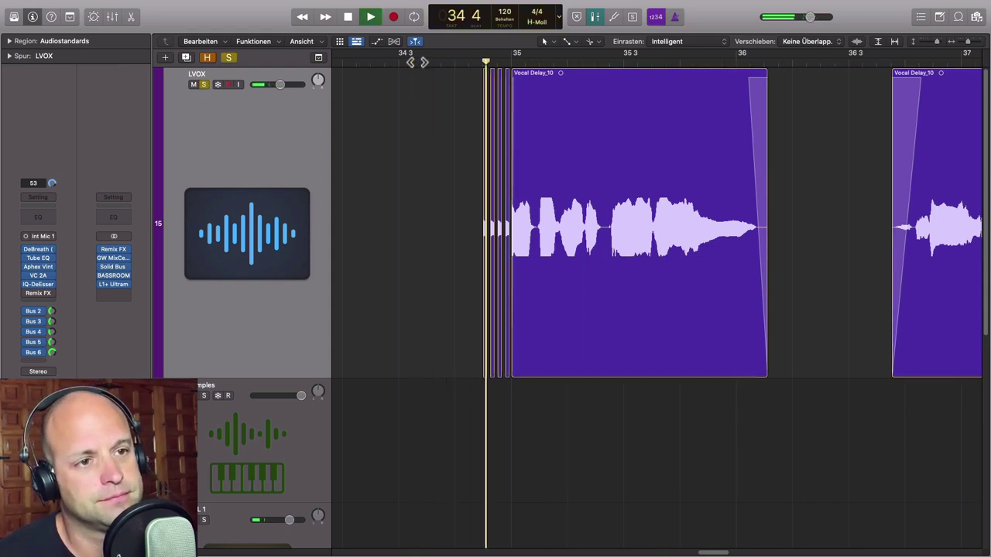
key("space")
key("space")
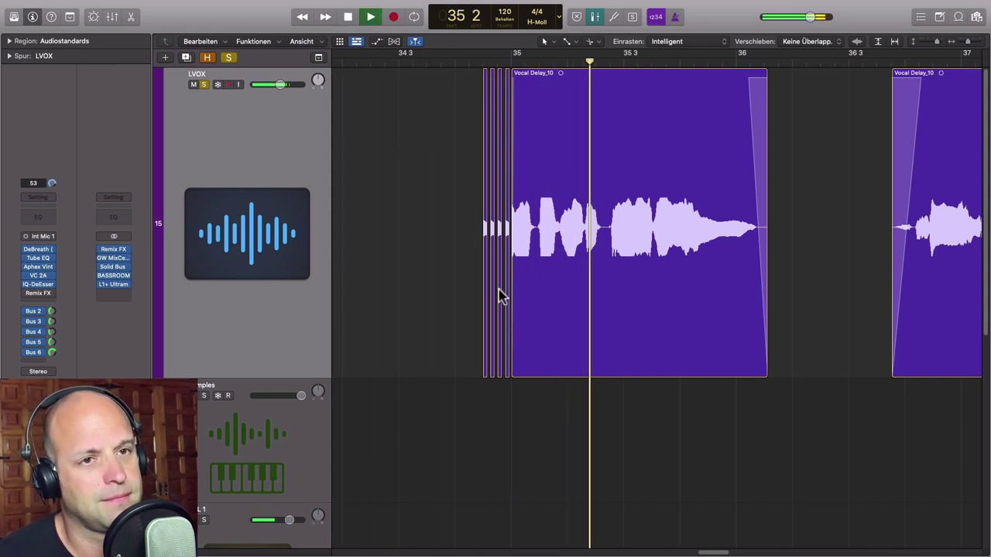
key("space")
key("super+a")
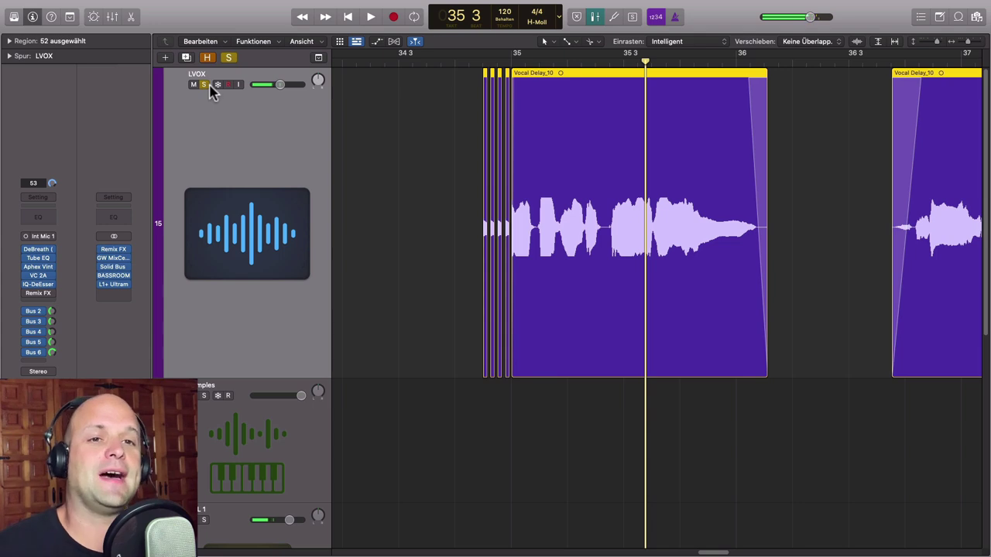
left_click(205, 84)
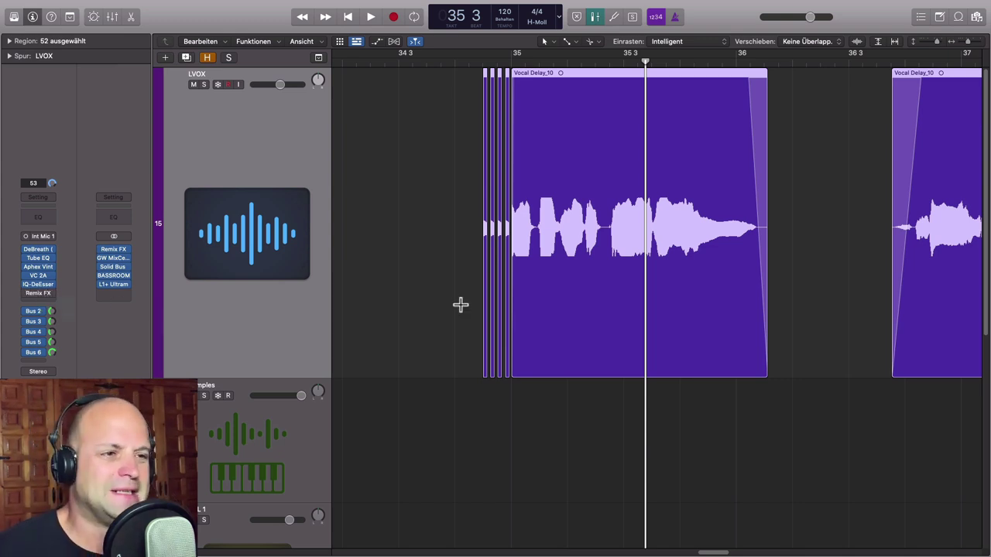
Move the first chopped slice before bar 35 to about 34 3 4, extend its end to expose more source vocal, and undo both edits.
left_click_drag(436, 147, 622, 411)
scroll(749, 408, "right", 5)
scroll(725, 401, "right", 1)
left_click(680, 400, "ctrl+alt")
left_click(661, 397, "ctrl+alt")
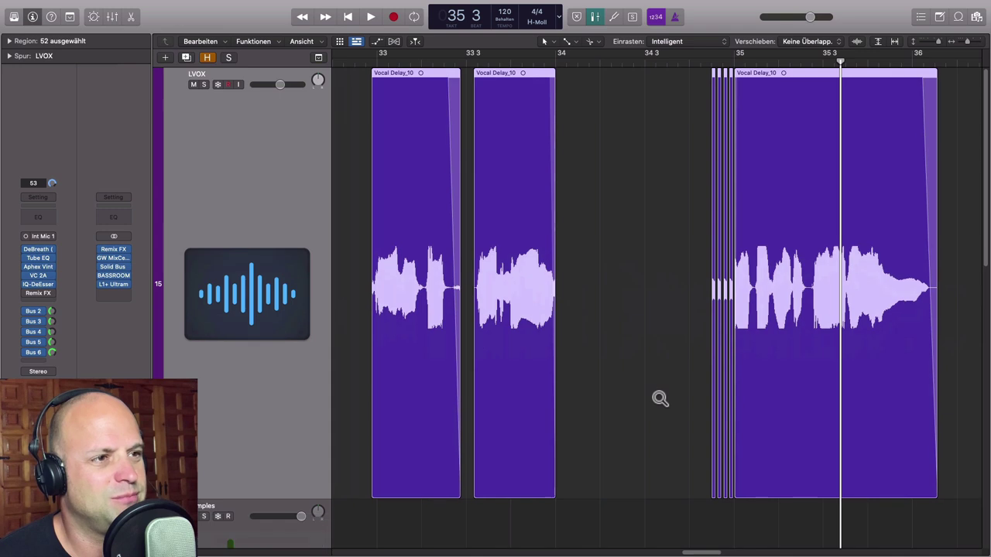
scroll(759, 383, "right", 3)
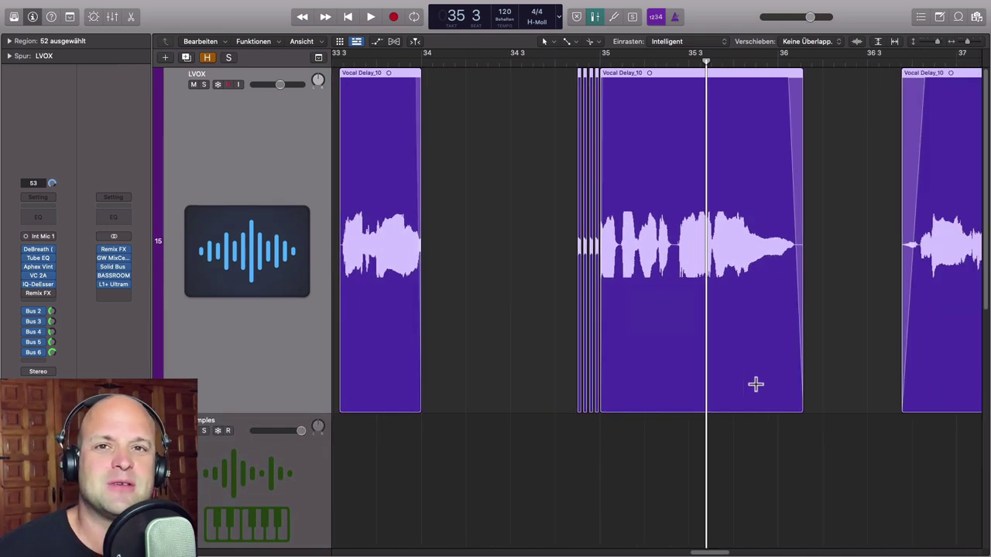
left_click_drag(533, 140, 713, 416)
scroll(684, 431, "up", 1)
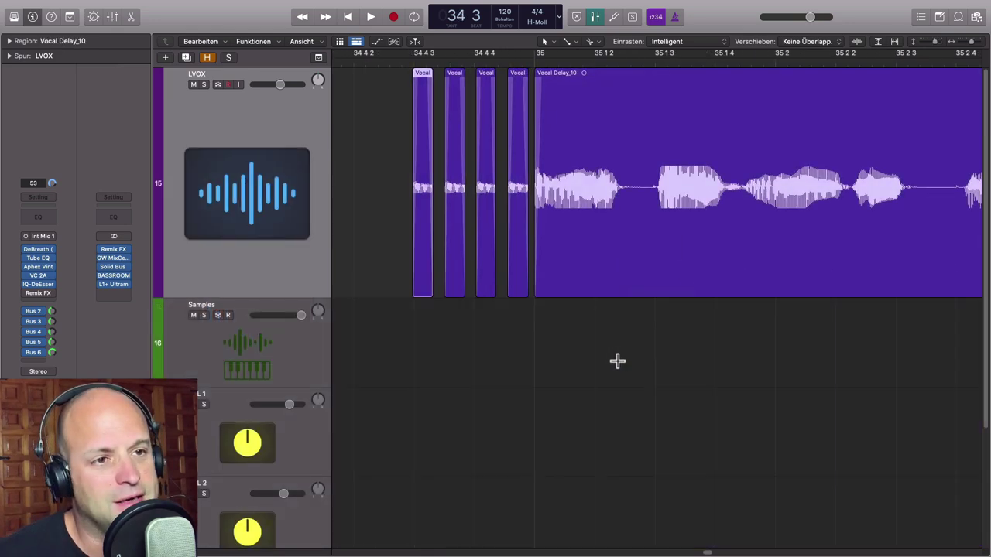
scroll(617, 359, "left", 3)
left_click_drag(675, 99, 540, 194)
left_click_drag(525, 233, 596, 236)
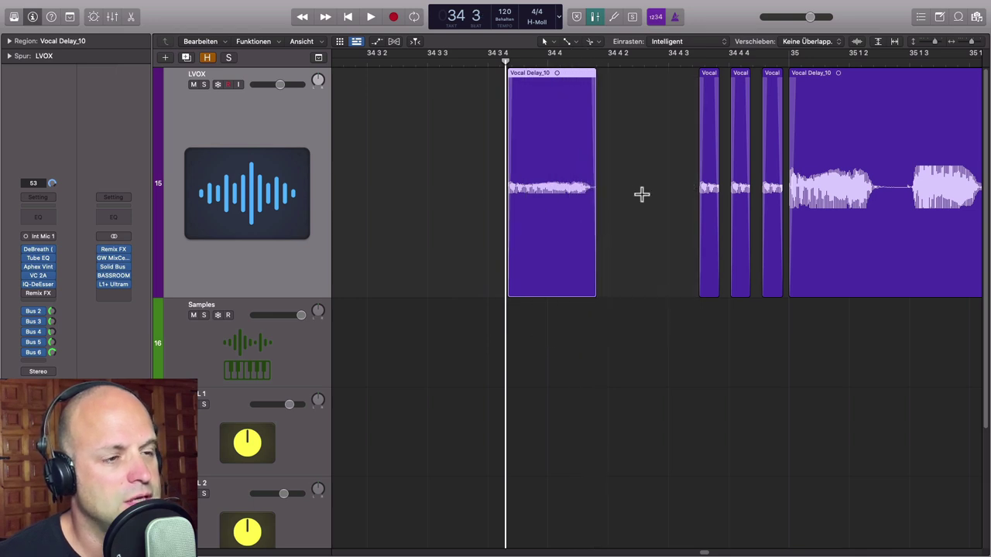
key("super+z")
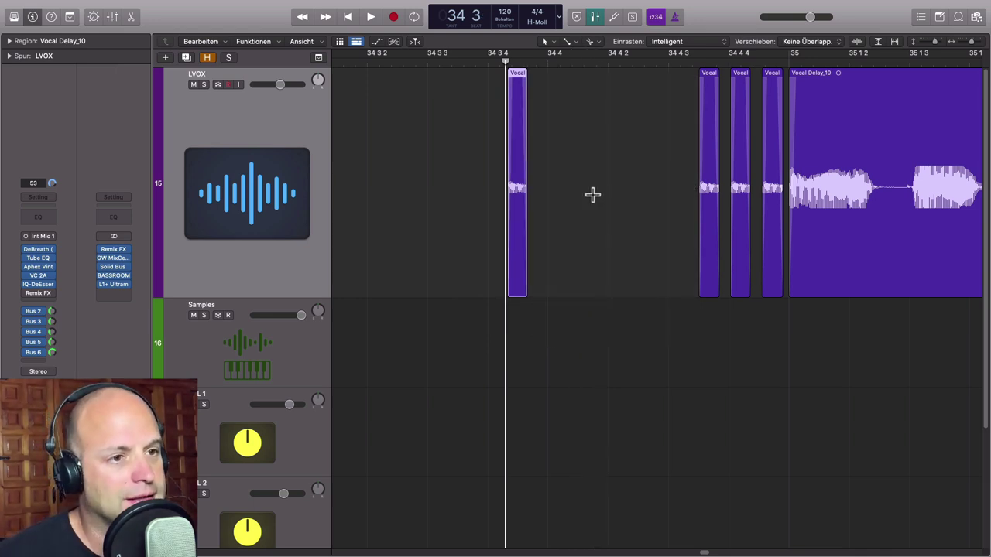
key("super+z")
Examine the fades and spacing of the four chopped vocal slices before bar 35 alongside the phrase they lead into.
left_click_drag(639, 115, 805, 283)
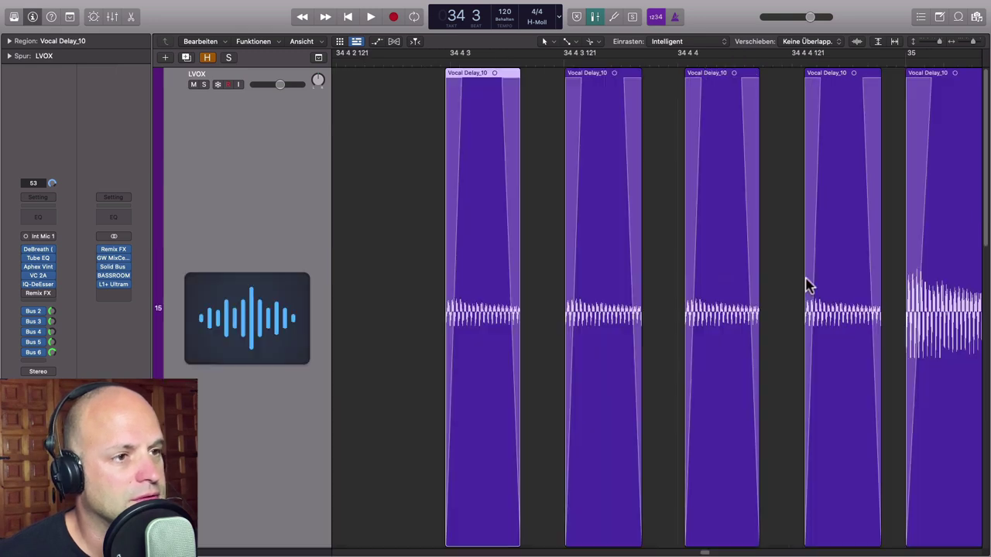
left_click_drag(454, 73, 539, 283)
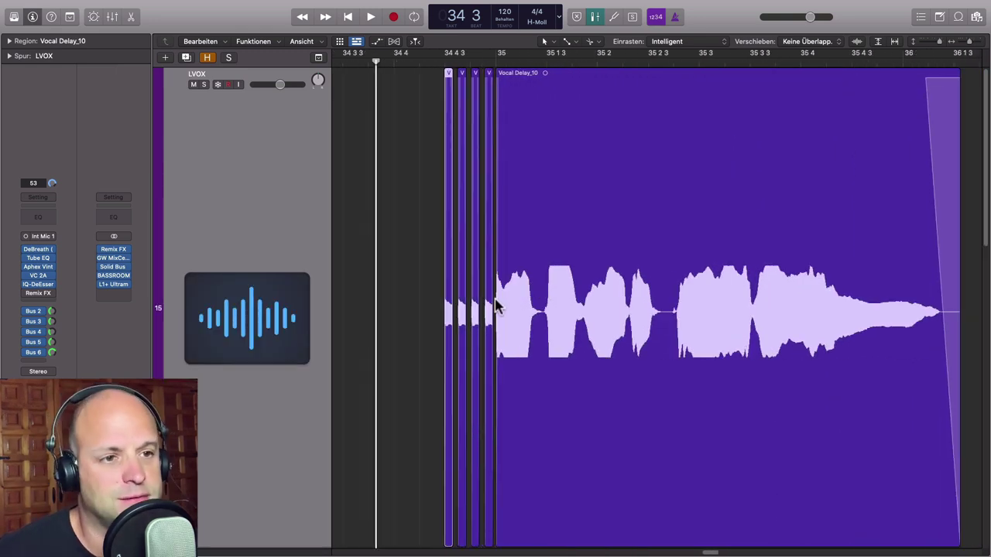
key("super+Left")
key("super+Left")
key("super+Left")
key("super+Left")
key("super+Up")
key("super+Up")
key("super+Up")
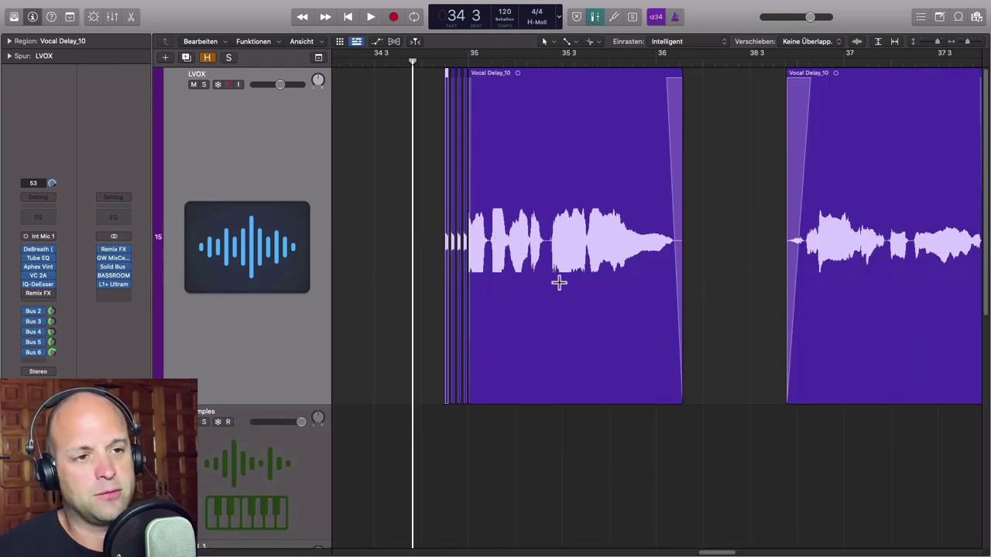
Find the longer vocal stutter sequence before bar 41 on LVOX and play the full mix through it from about 39 2.
scroll(632, 310, "right", 10)
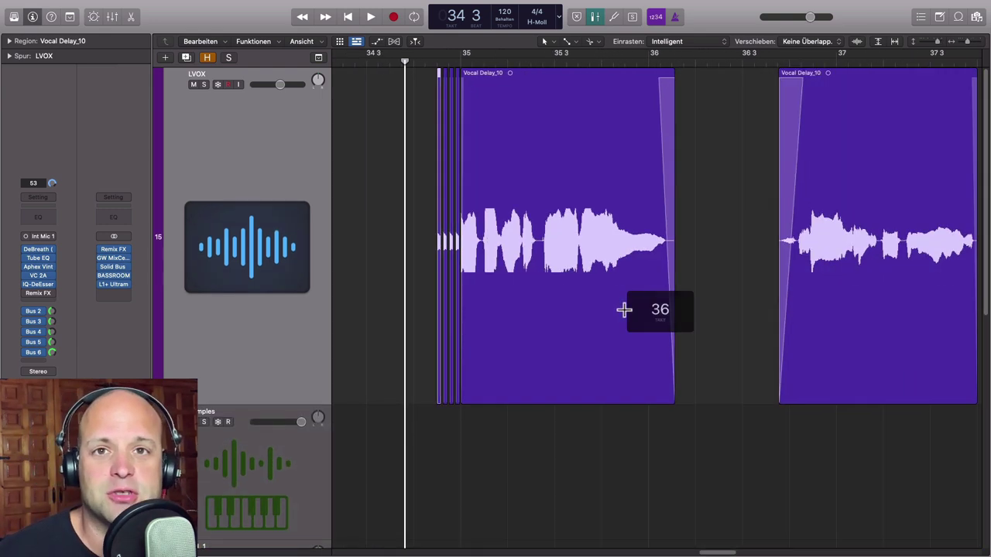
scroll(618, 302, "right", 10)
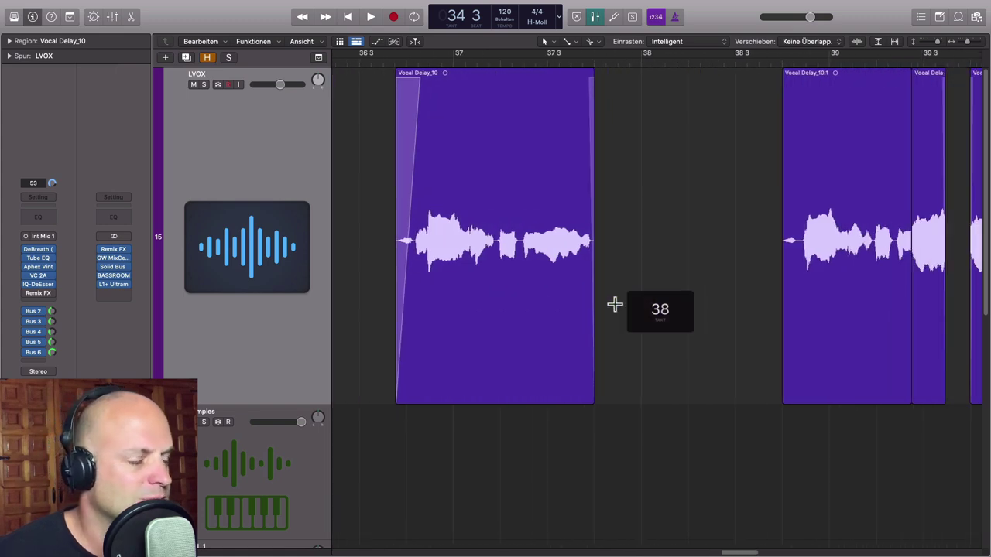
scroll(726, 331, "right", 5)
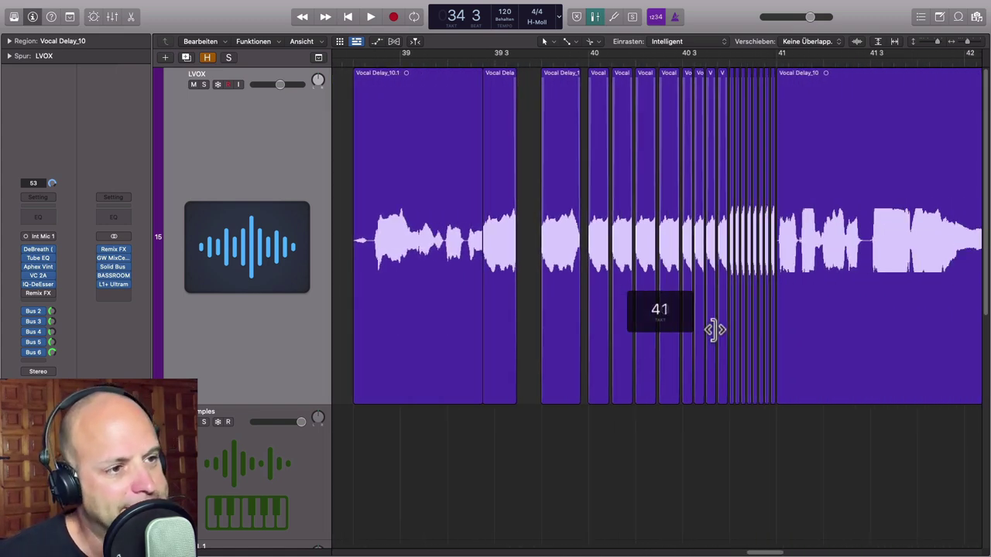
scroll(755, 327, "right", 4)
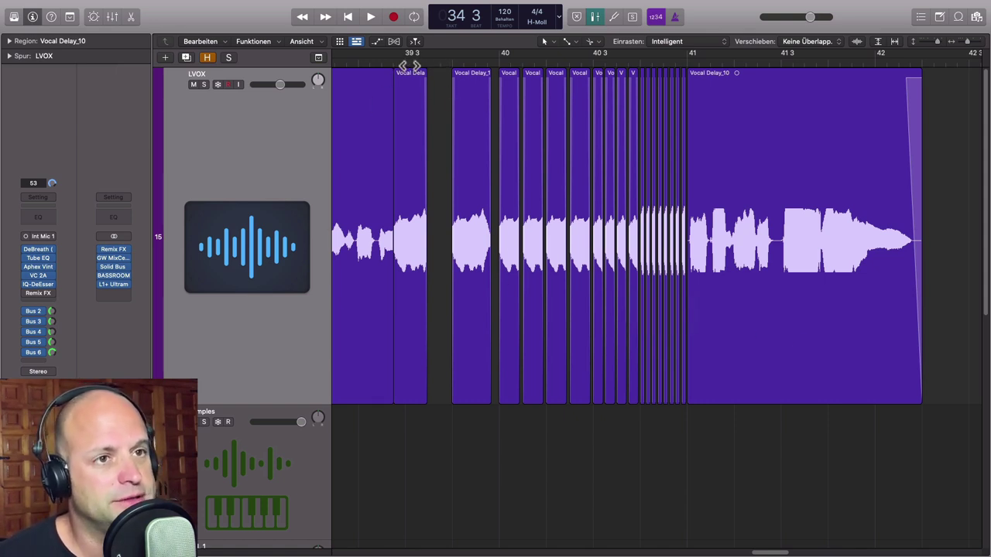
double_click(364, 63)
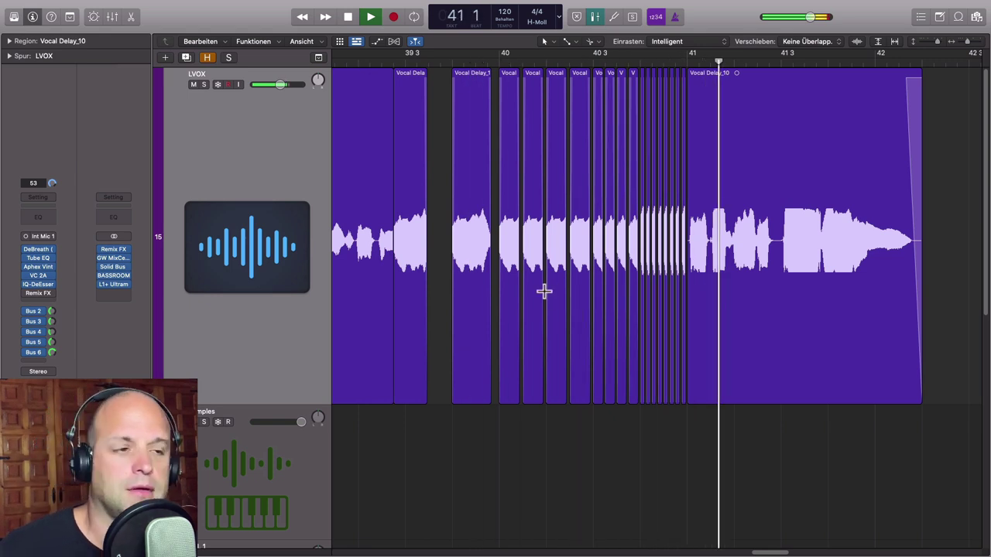
key("space")
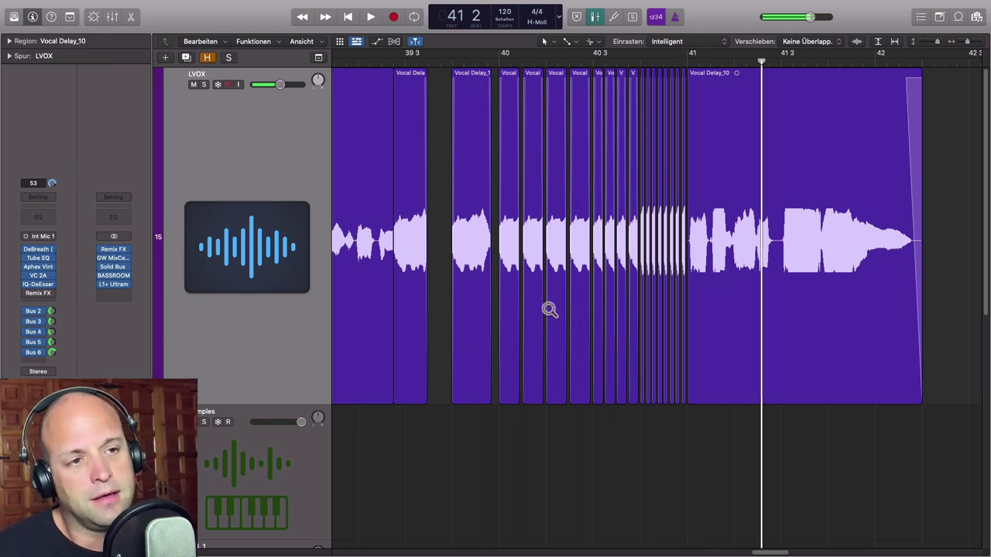
Examine the lengths and spacing of the stutter slices between bars 40 and 41, placing the playhead at 40 and 40 1 3.
left_click_drag(450, 124, 852, 379)
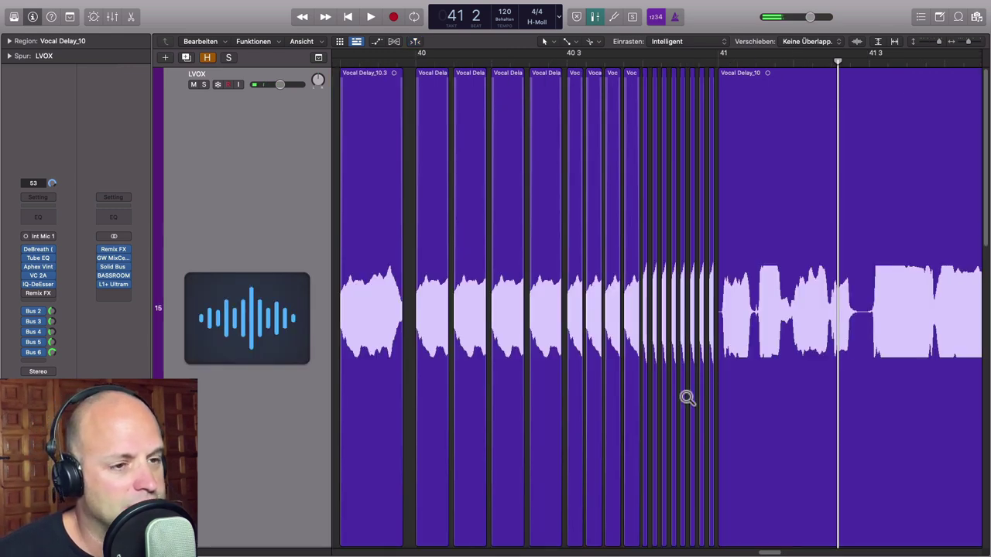
key("super+Up")
key("super+Up")
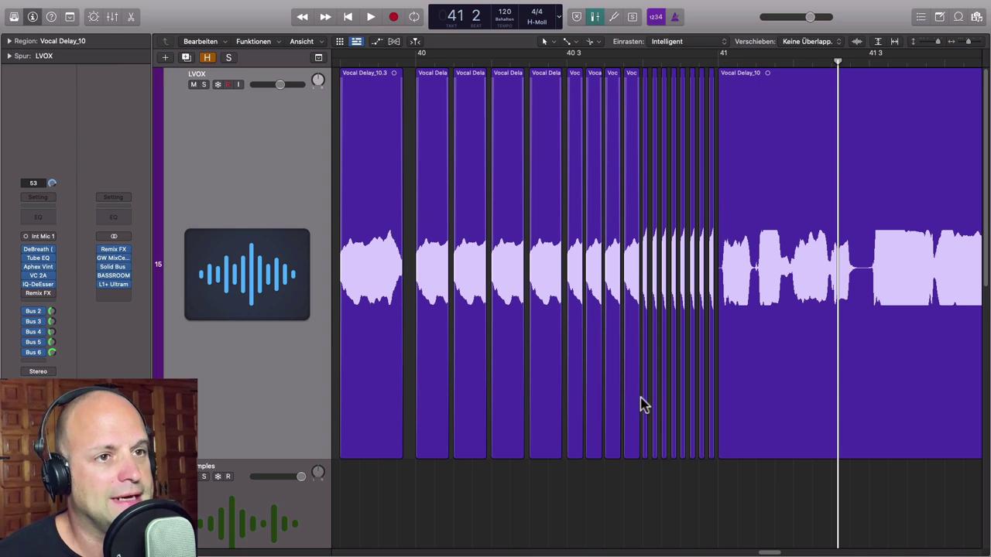
scroll(464, 190, "left", 3)
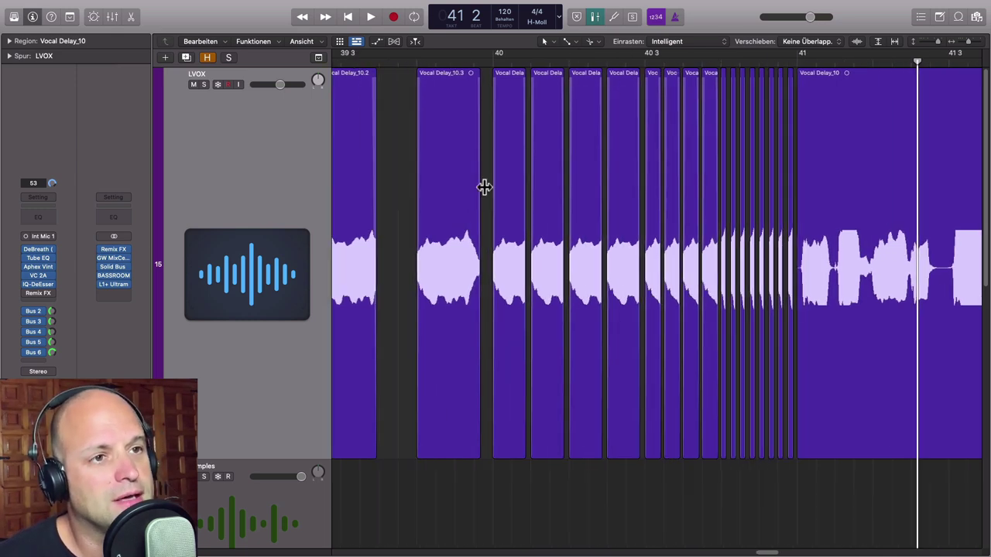
left_click(493, 60)
left_click(530, 62)
key("super+Right")
key("super+Right")
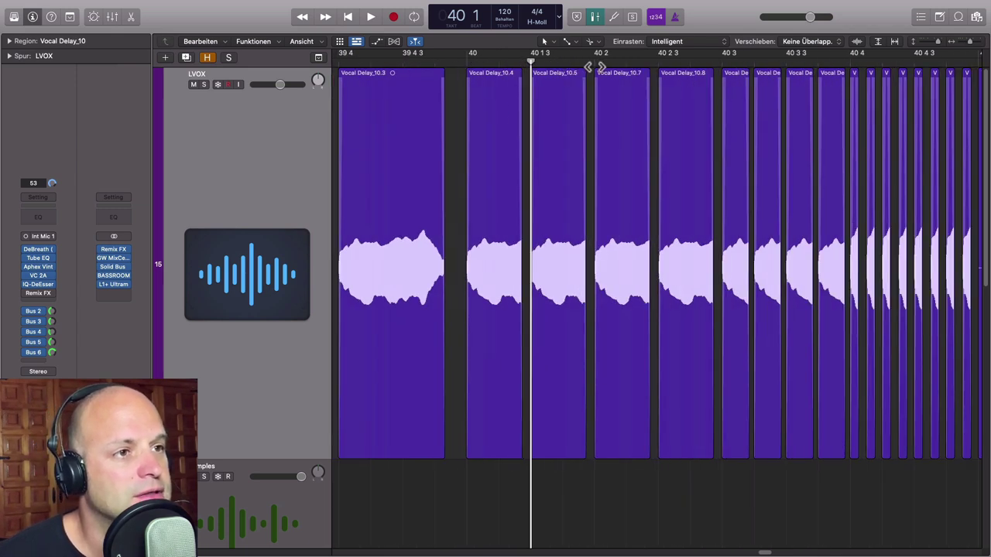
scroll(782, 251, "right", 5)
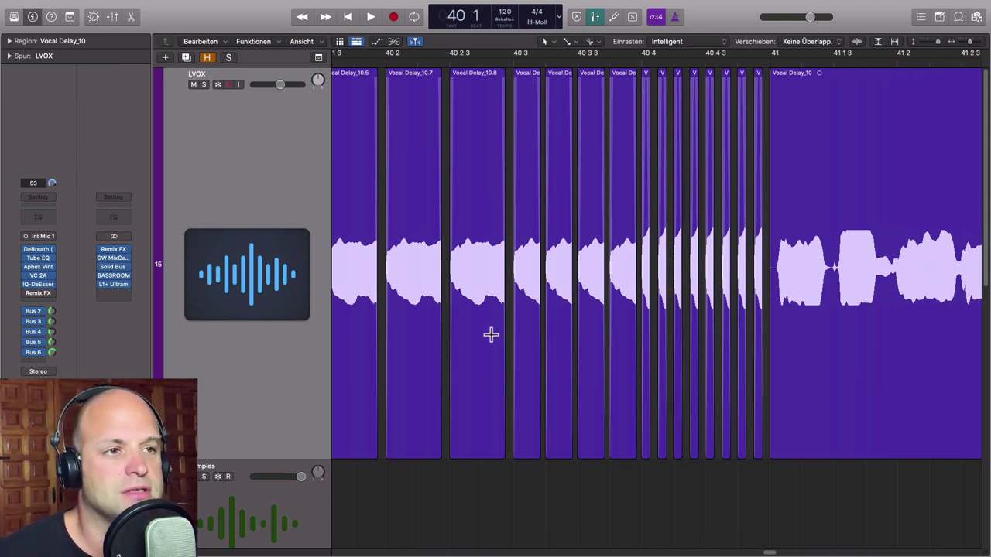
key("super+Left")
key("super+Up")
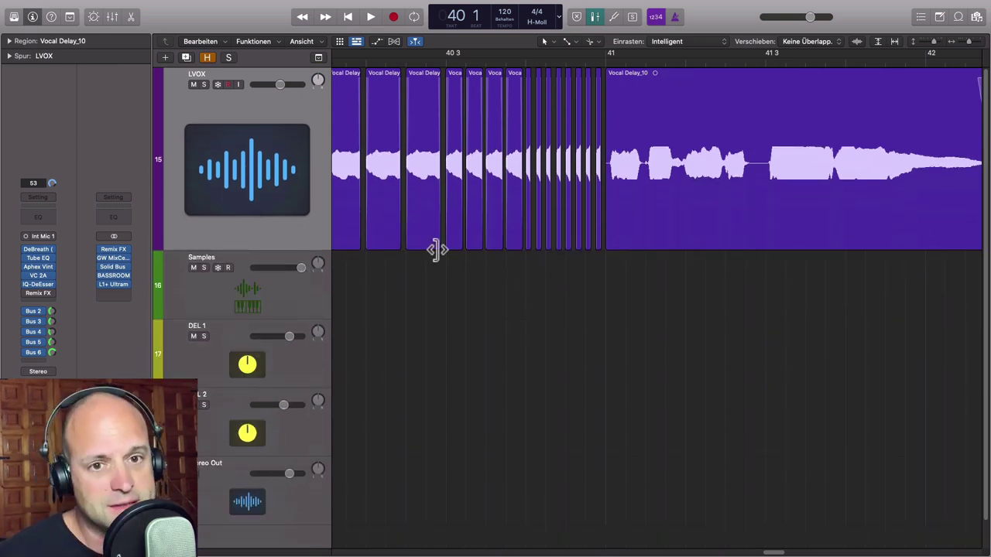
Show the project's hidden tracks, check their mixer channels, and locate the Melodyne track above LVOX.
key("x")
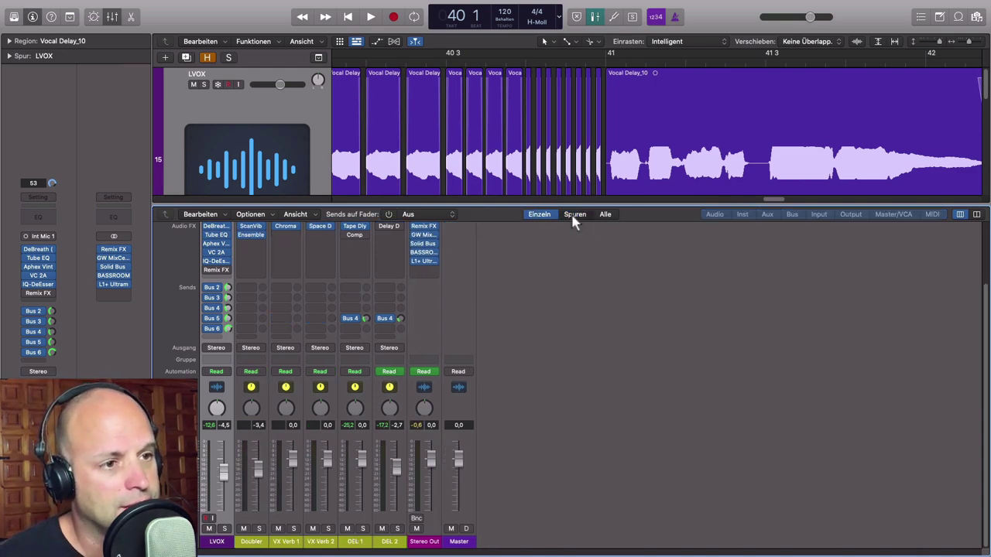
left_click(208, 56)
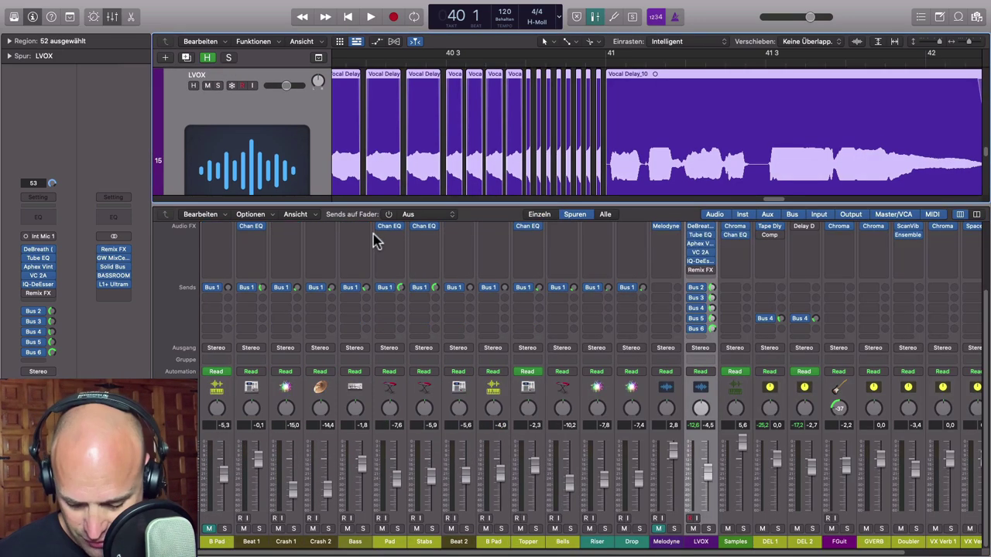
key("x")
scroll(336, 338, "up", 5)
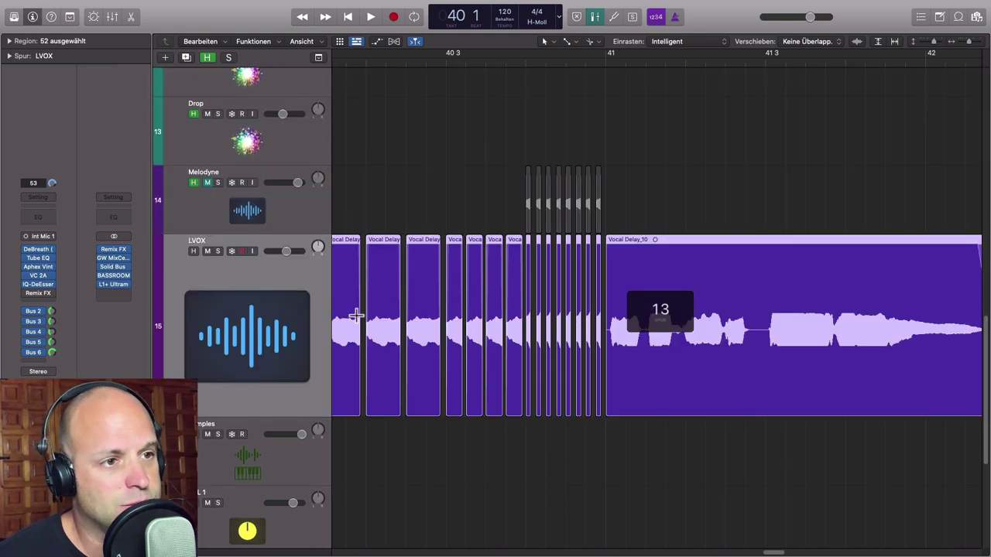
Unmute the Melodyne track and mute the eight short LVOX slices directly below its regions before bar 41.
left_click(422, 213)
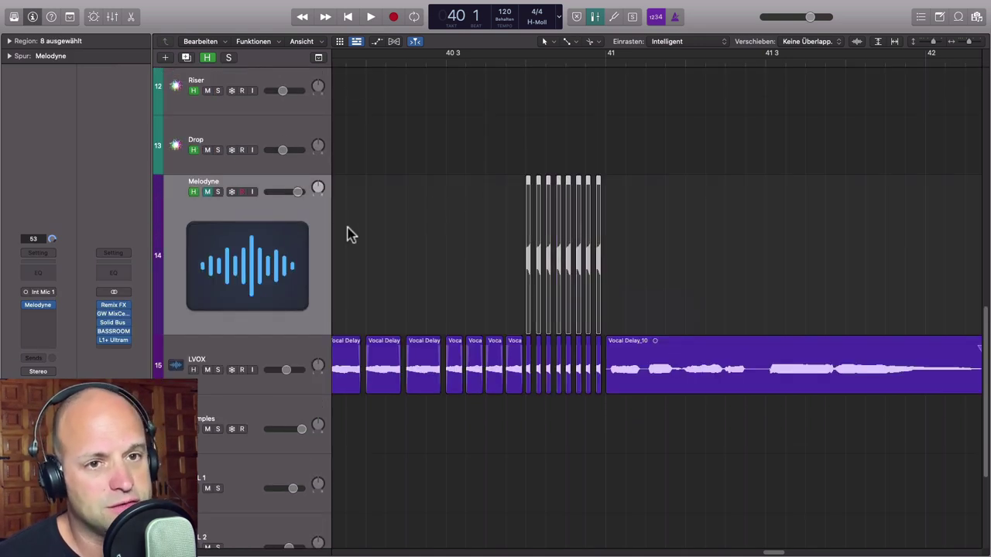
left_click(207, 192)
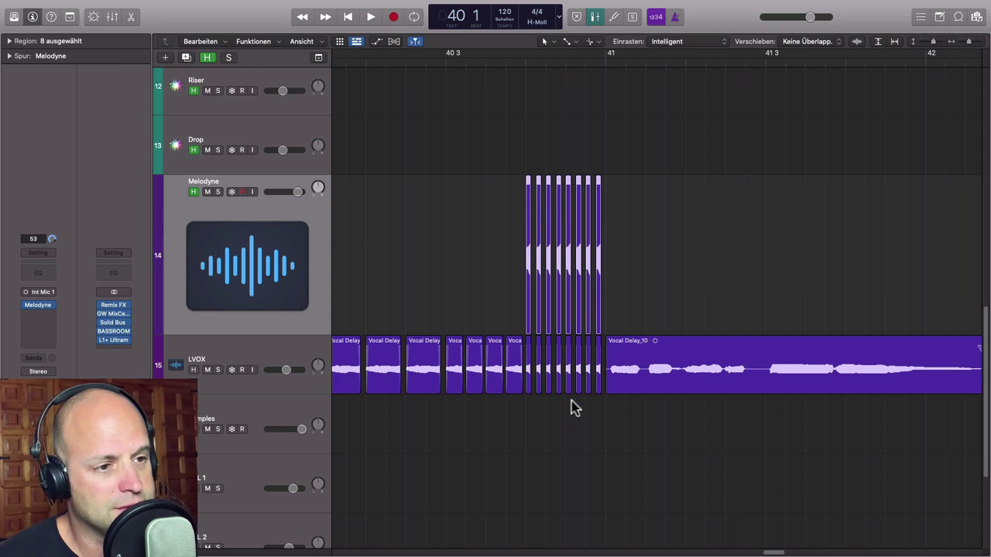
left_click_drag(597, 411, 527, 379)
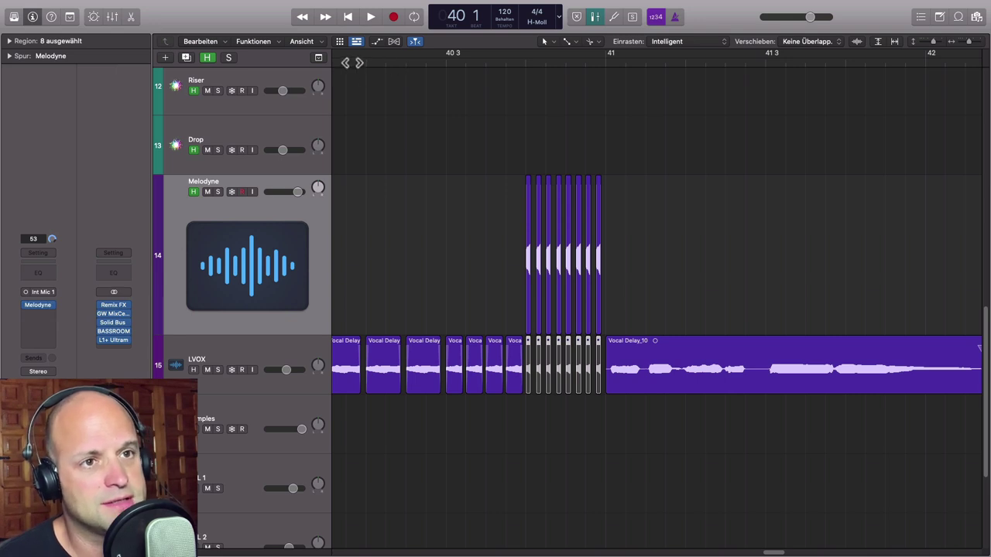
Play the full mix from about 39 3 through the Melodyne slices into bar 41, and select the Melodyne track.
key("space")
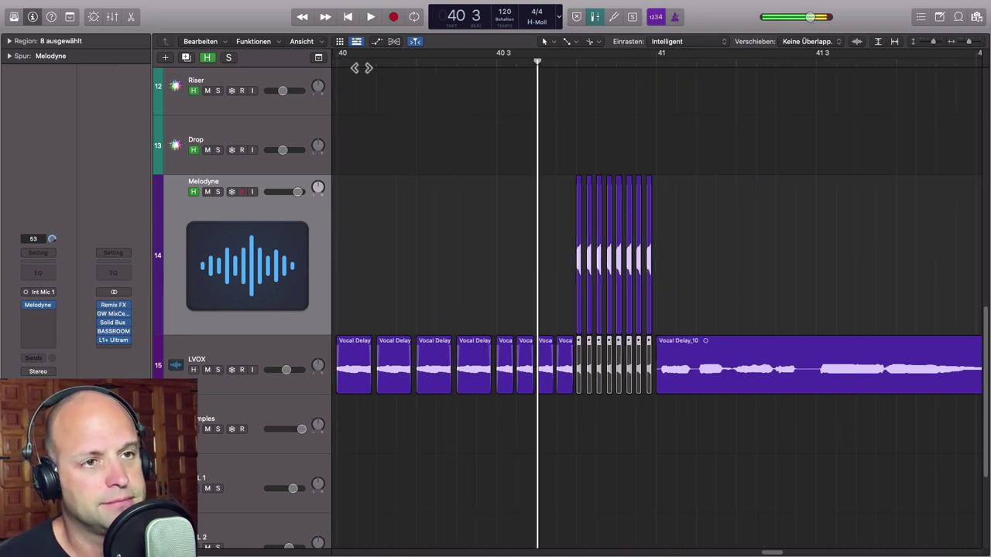
scroll(388, 70, "left", 2)
left_click(347, 59)
scroll(347, 59, "left", 1)
key("space")
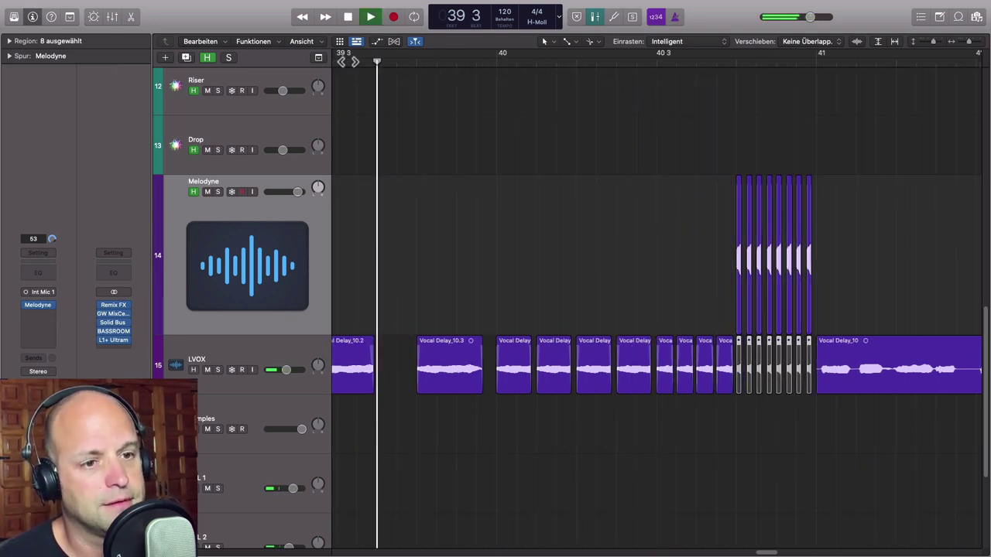
scroll(741, 466, "right", 1)
scroll(741, 474, "right", 3)
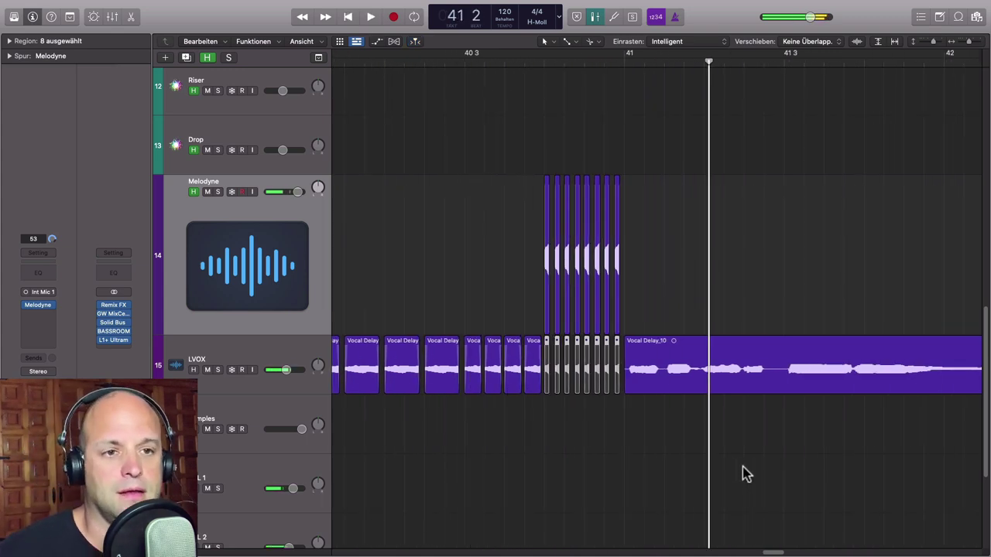
left_click(300, 254)
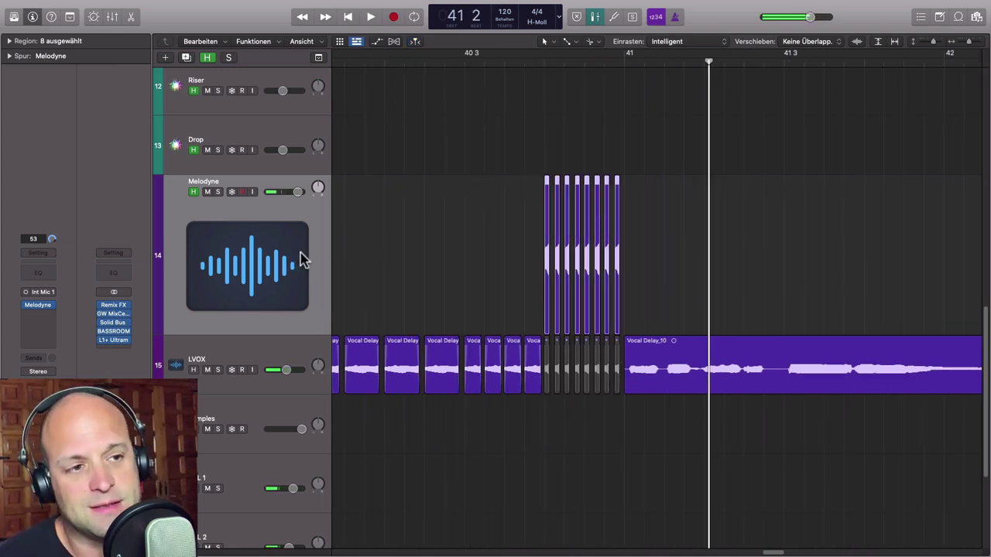
Open the Melodyne plug-in on the Melodyne track, examine the pitches of the vocal slices leading into bar 41, and close the editor.
left_click(40, 309)
left_click_drag(730, 143, 586, 24)
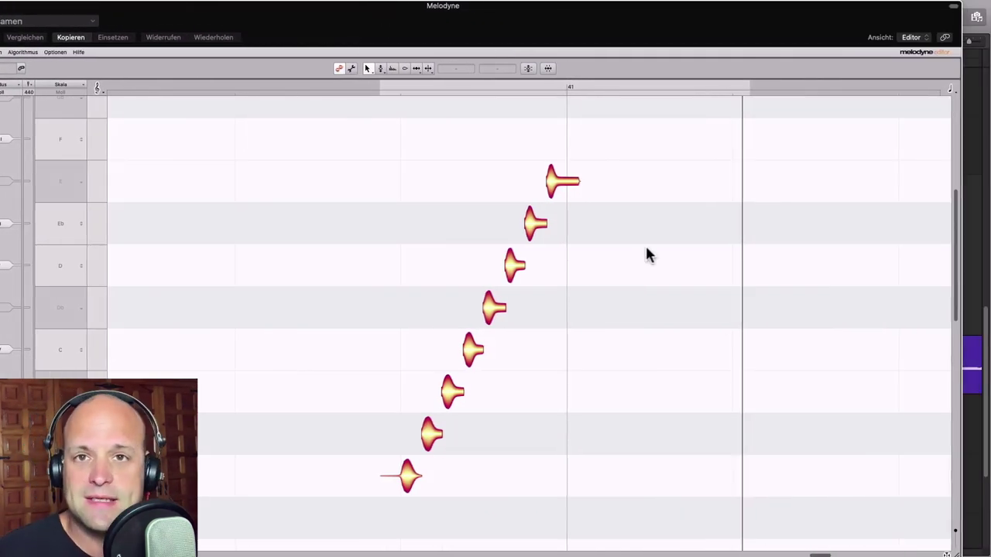
scroll(635, 332, "up", 3)
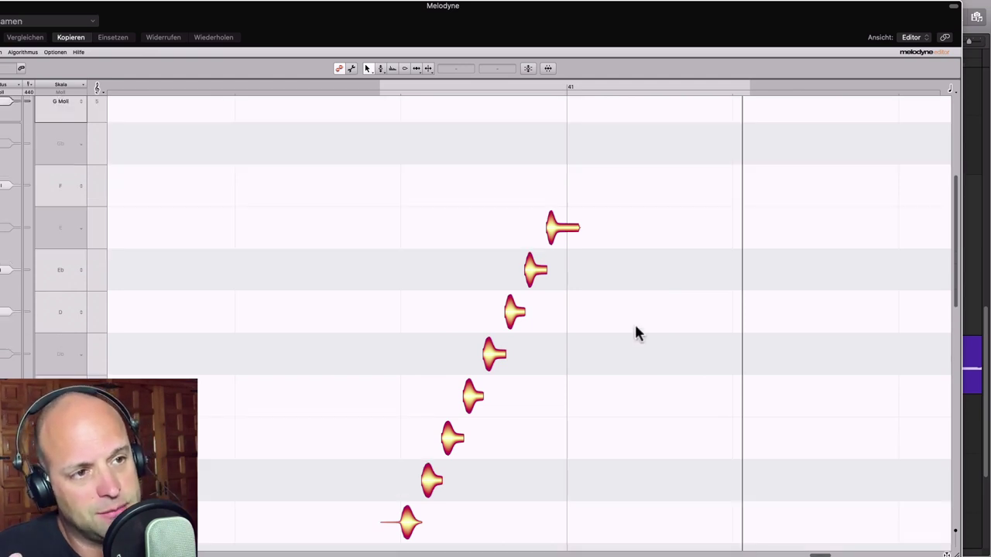
scroll(634, 325, "down", 4)
scroll(635, 320, "up", 2)
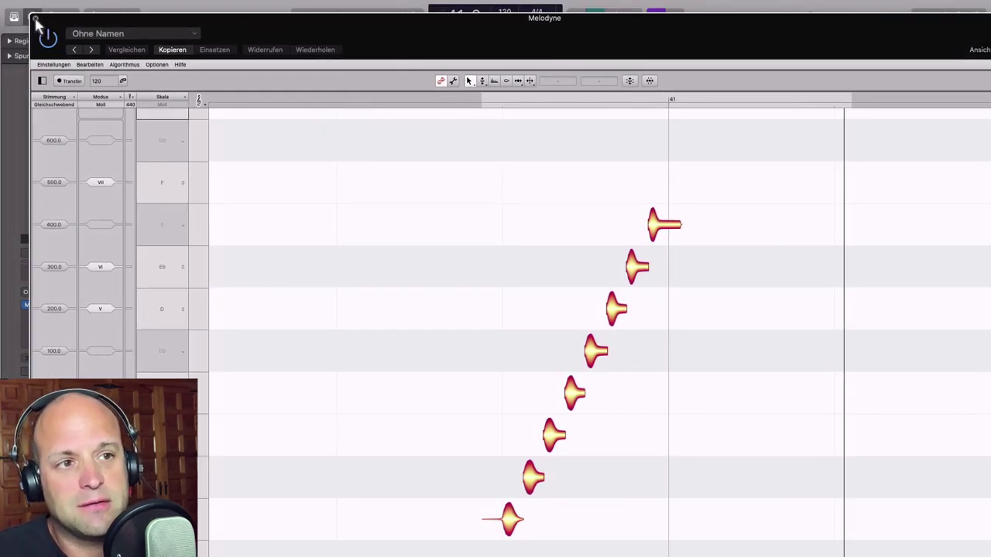
left_click(35, 19)
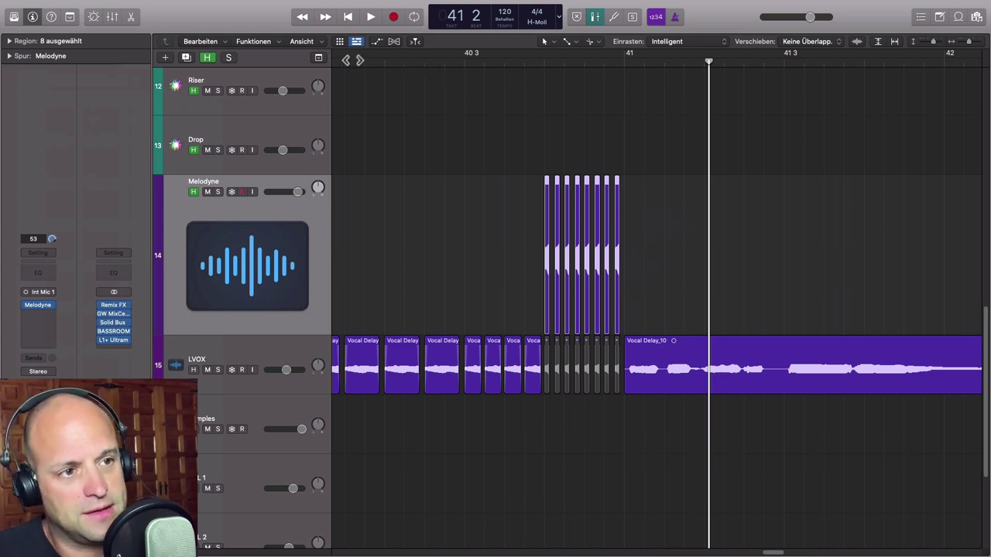
Play the full mix from shortly after bar 40 through the Melodyne slices and stop at about 42 3.
left_click(351, 60)
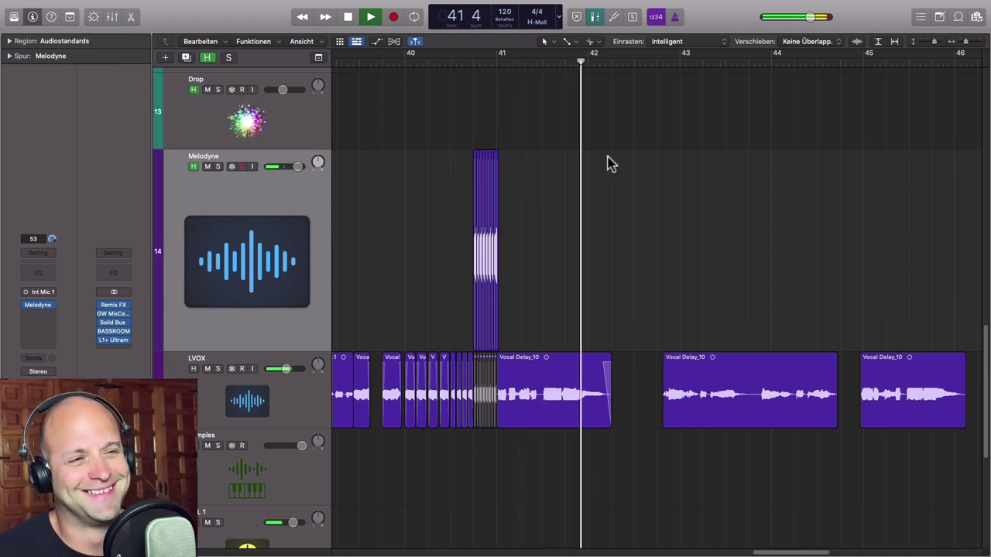
key("space")
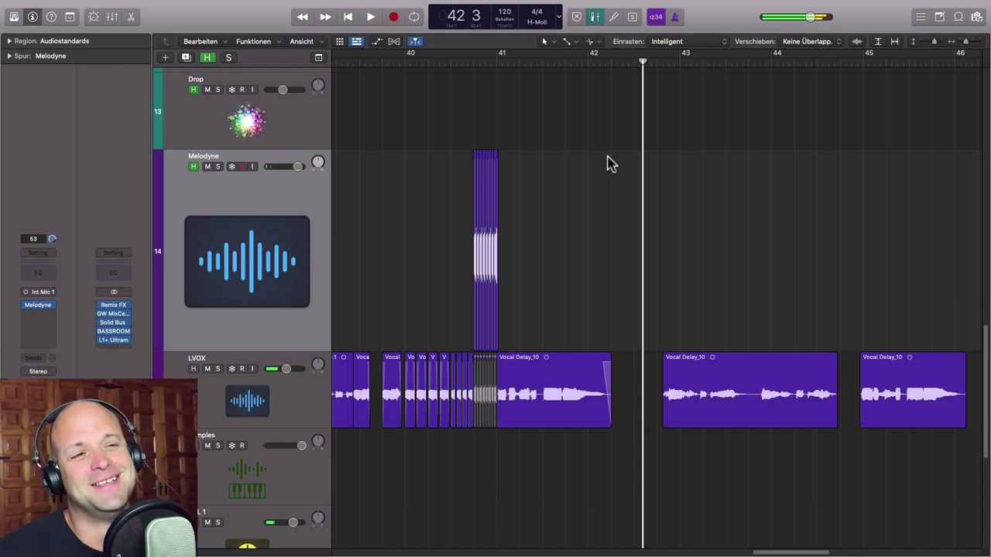